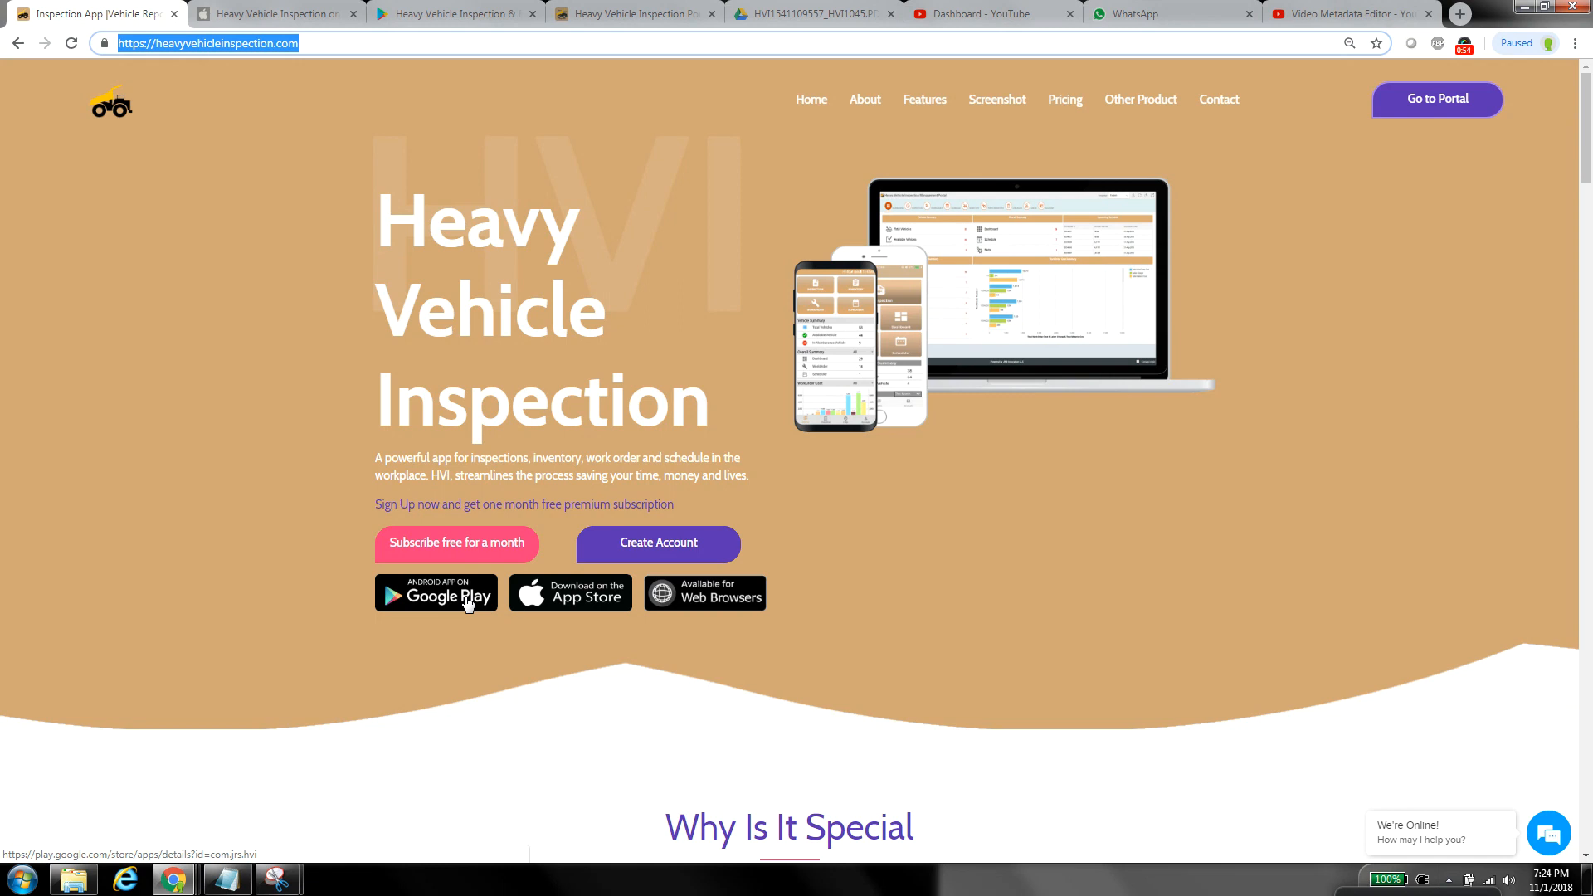
View the app's Google Play and App Store pages and its website home page, and return to the management portal.
{"action": "left_click", "coordinate": [471, 8]}
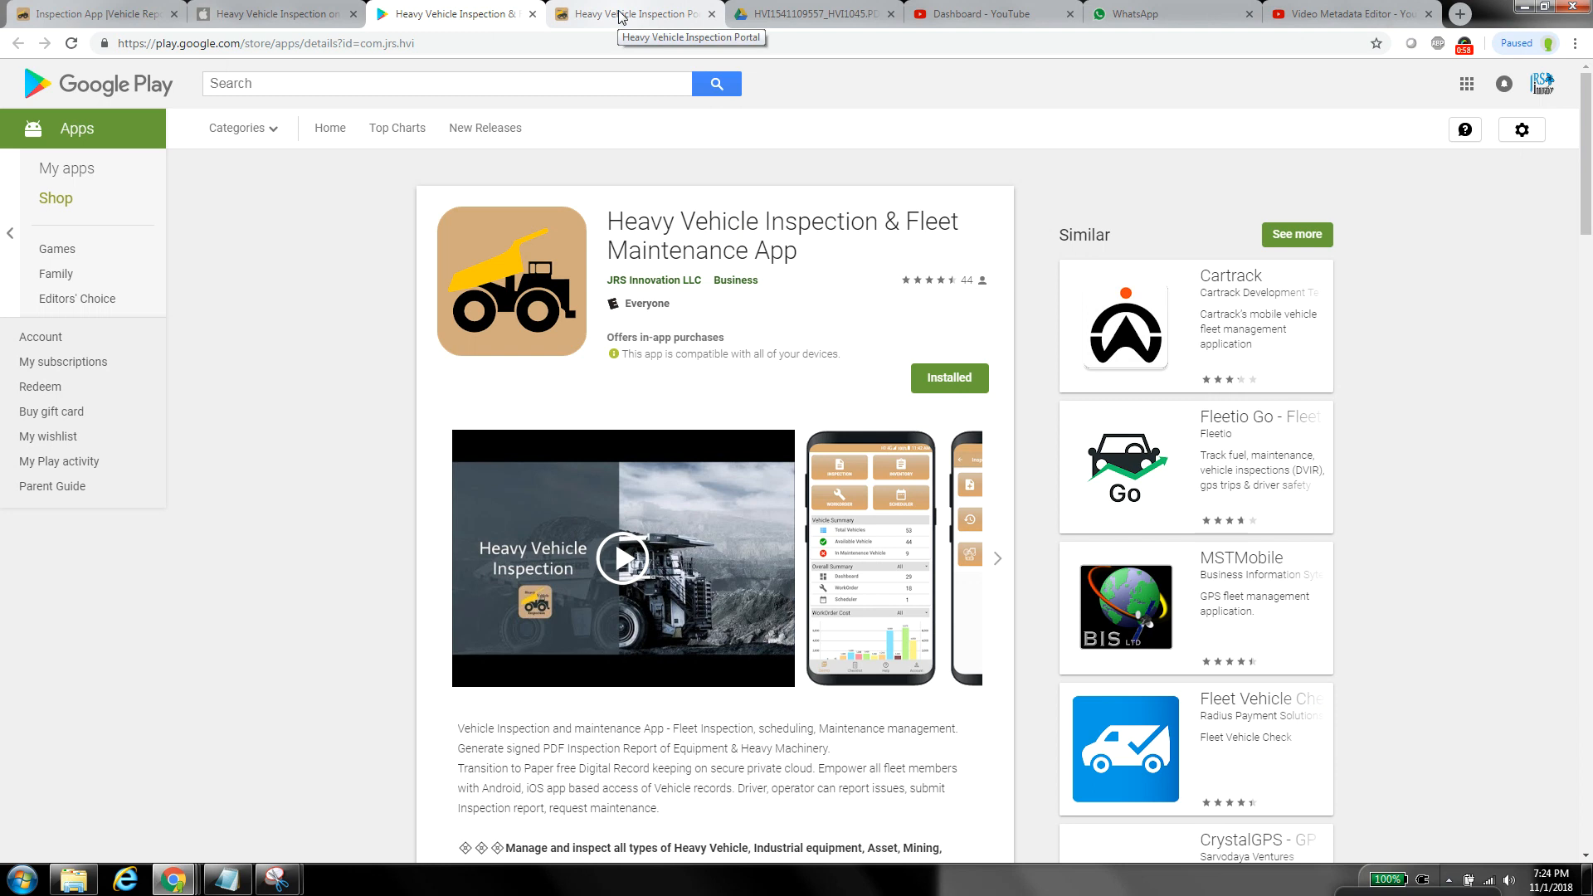
{"action": "left_click", "coordinate": [620, 16]}
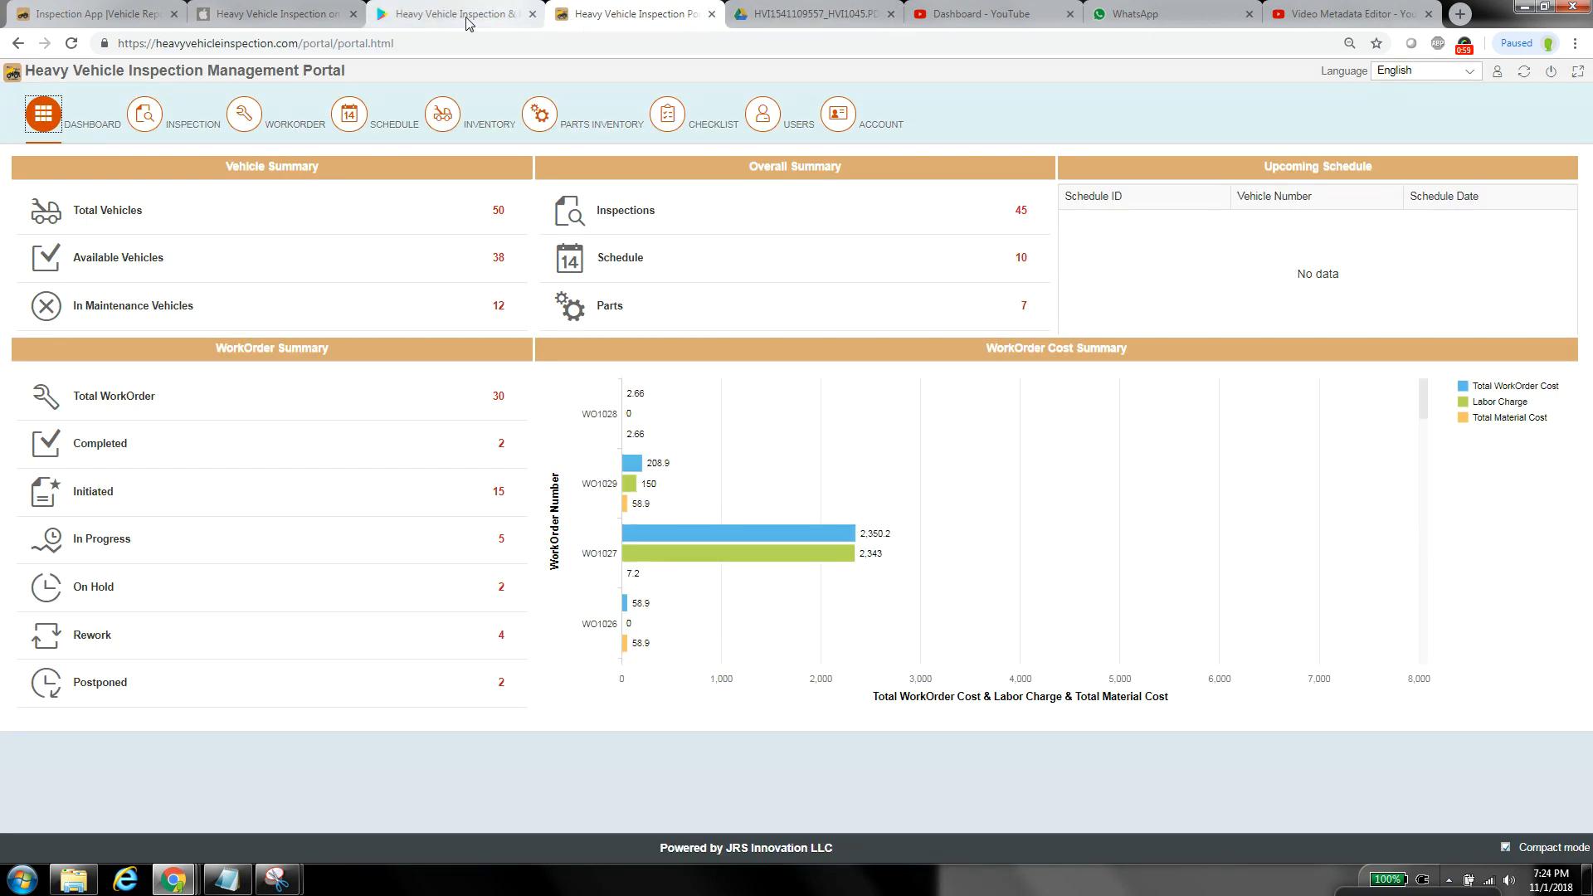
{"action": "left_click", "coordinate": [290, 10]}
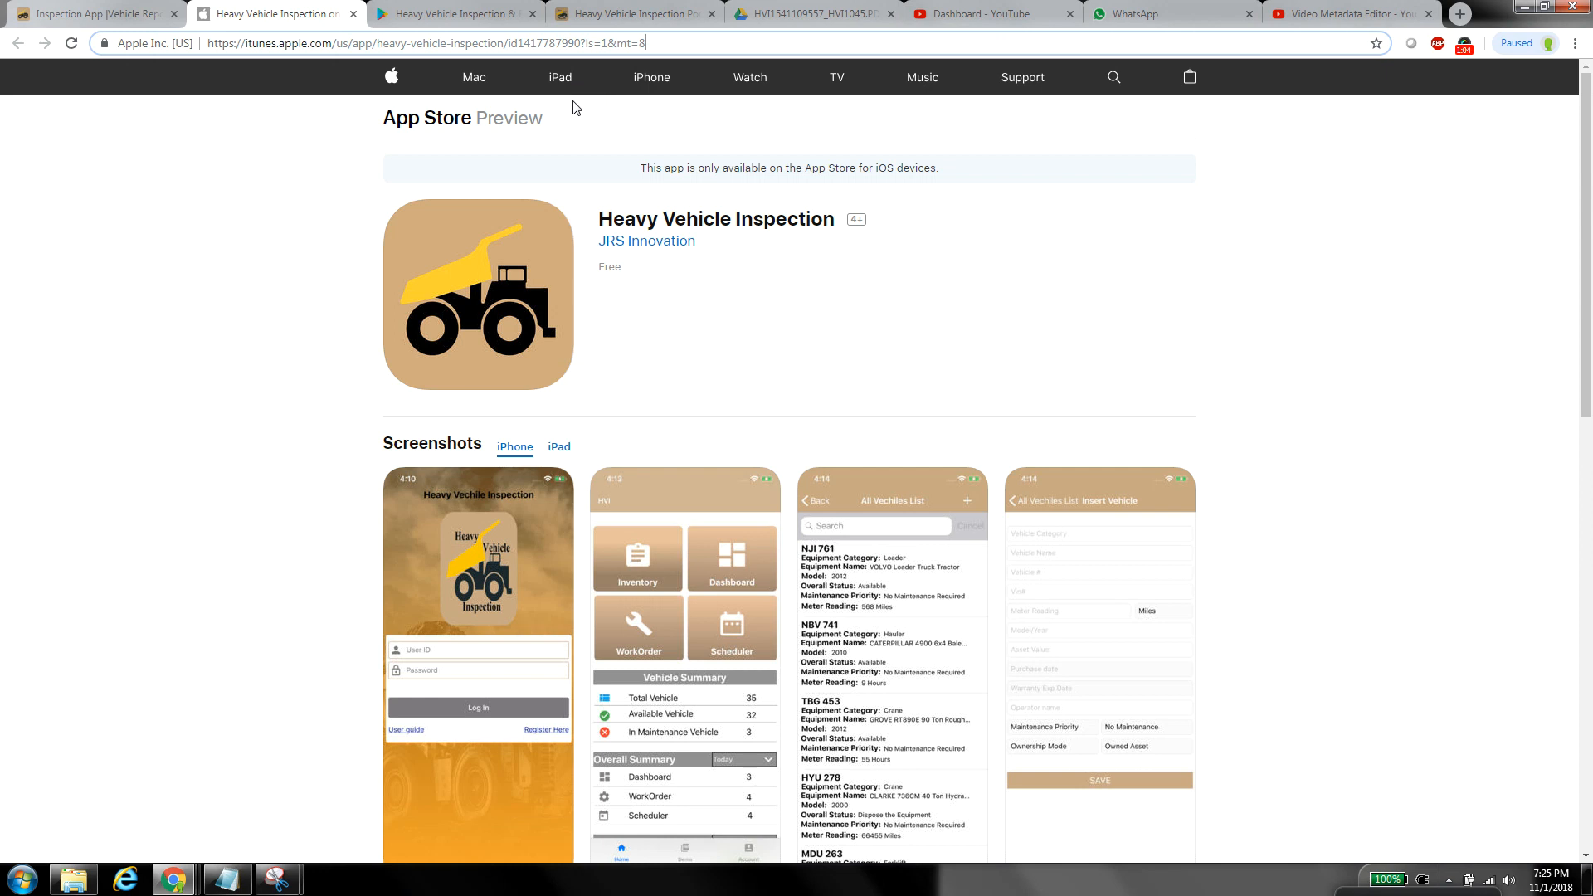
{"action": "left_click", "coordinate": [111, 6]}
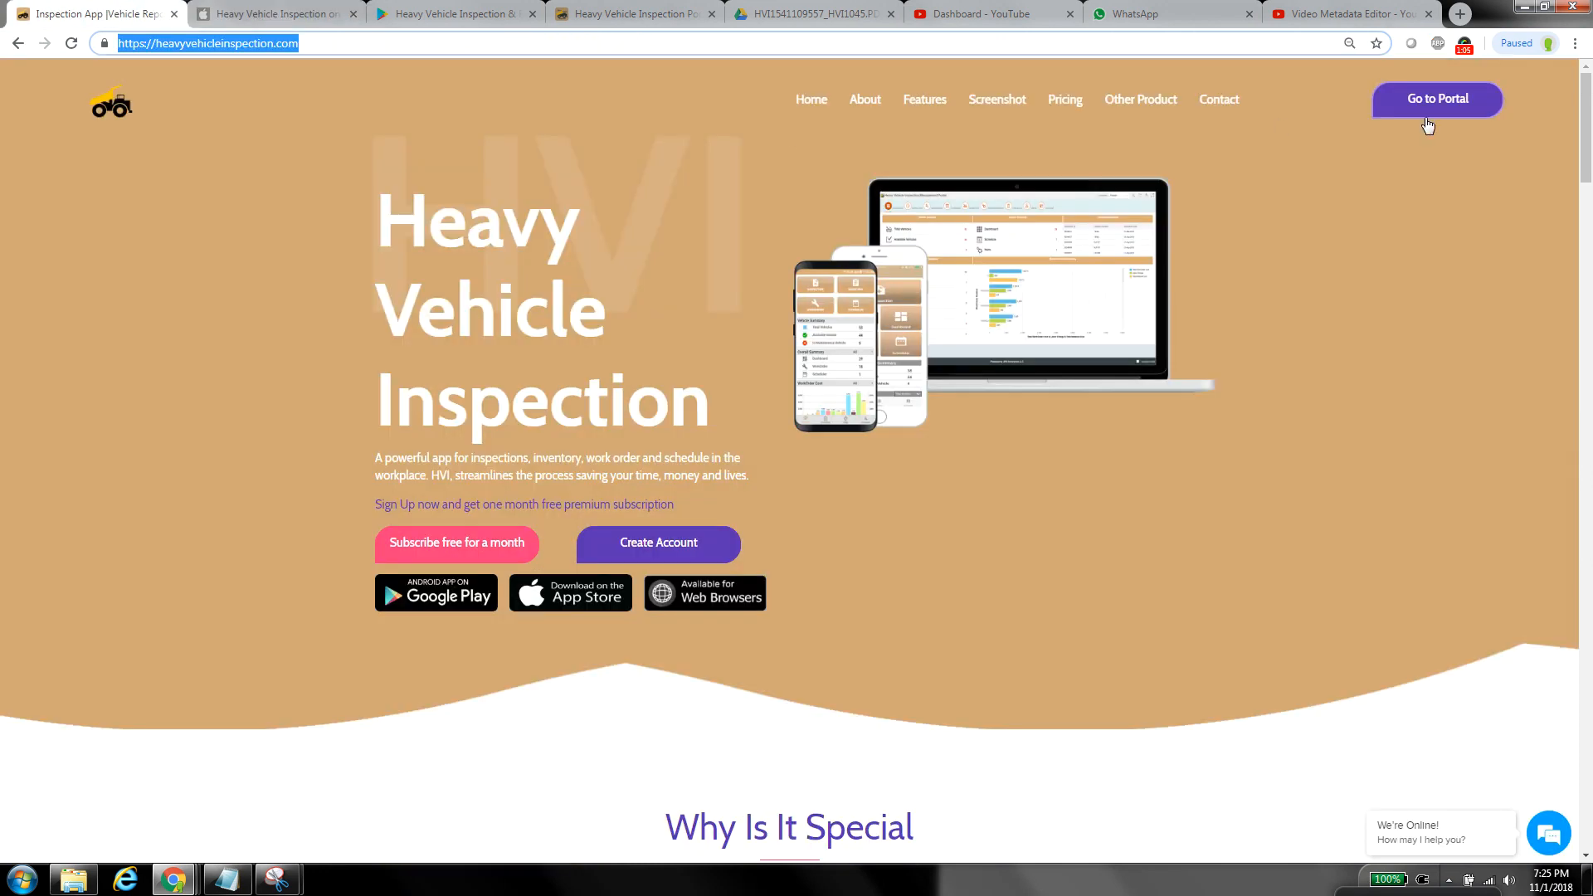
{"action": "left_click", "coordinate": [604, 16]}
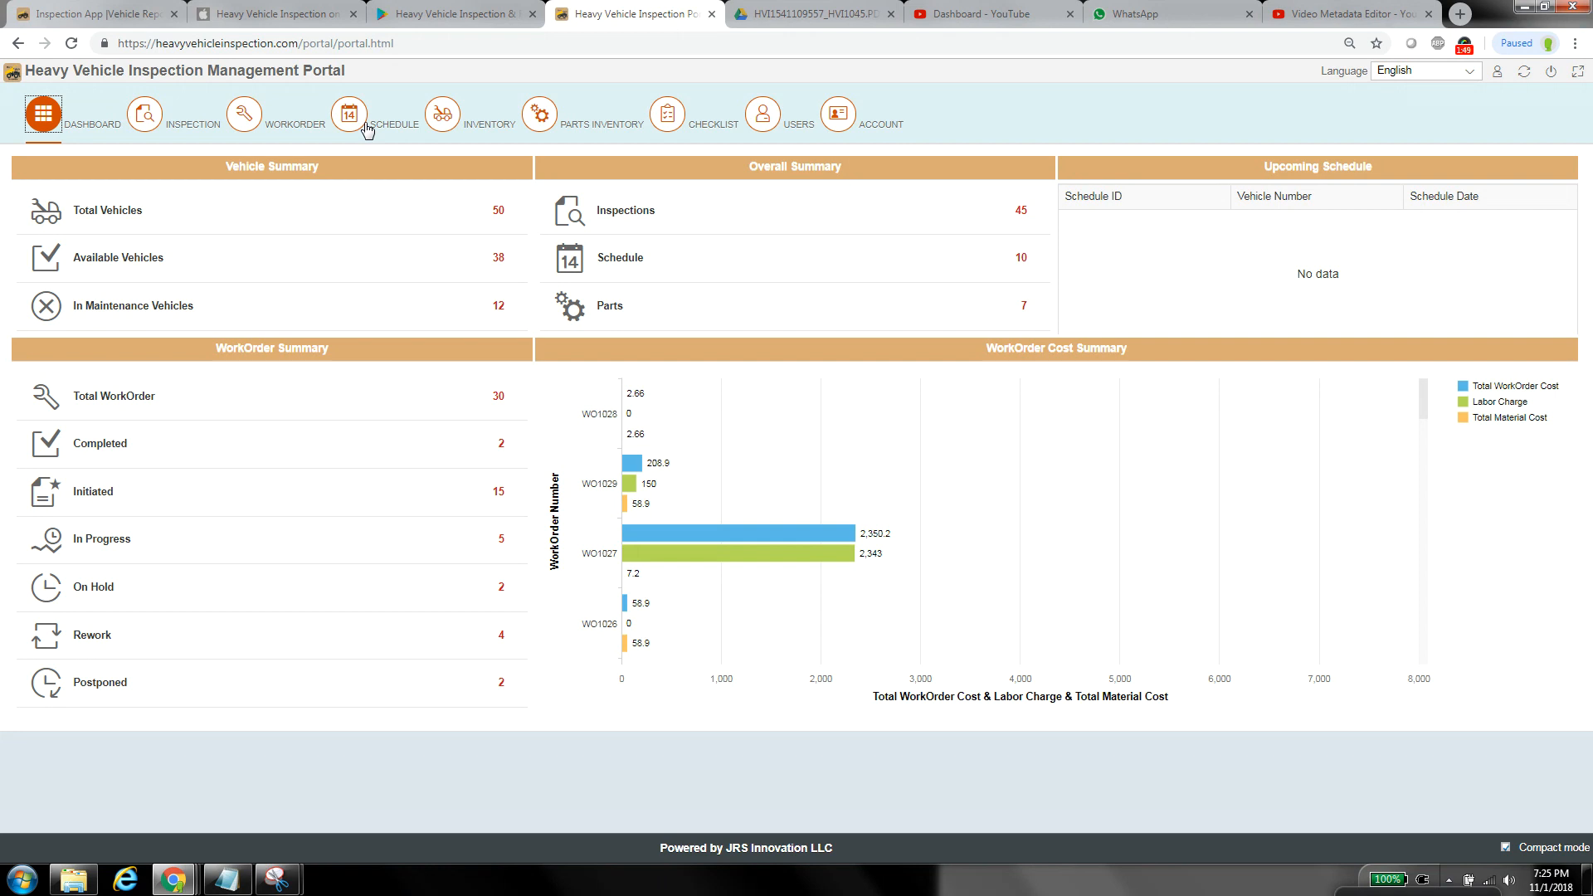
{"action": "left_click", "coordinate": [189, 124]}
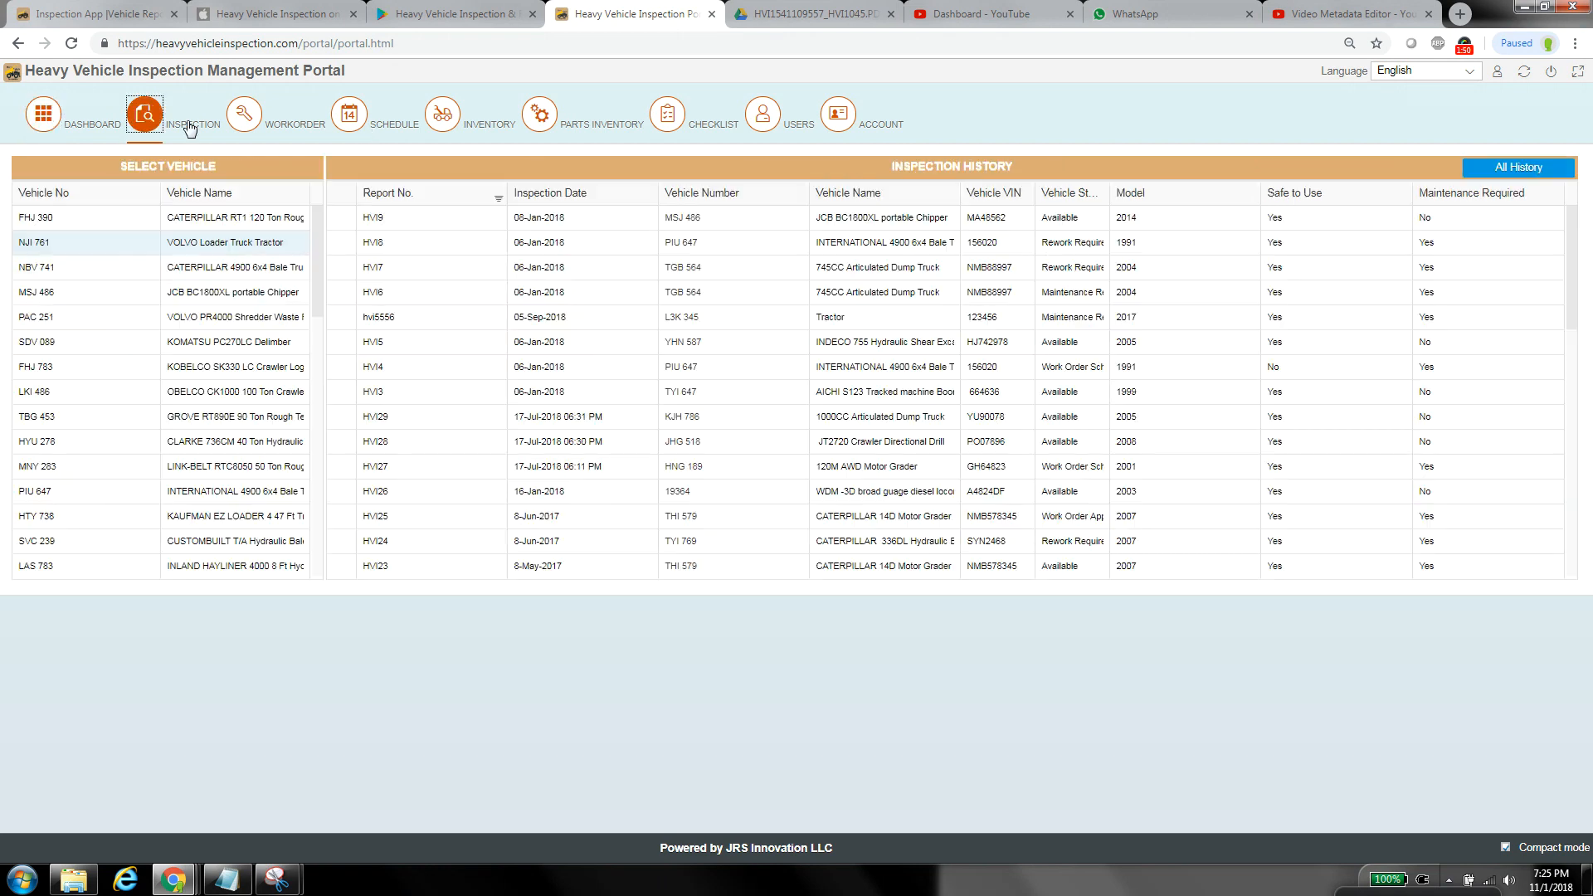
{"action": "left_click", "coordinate": [447, 121]}
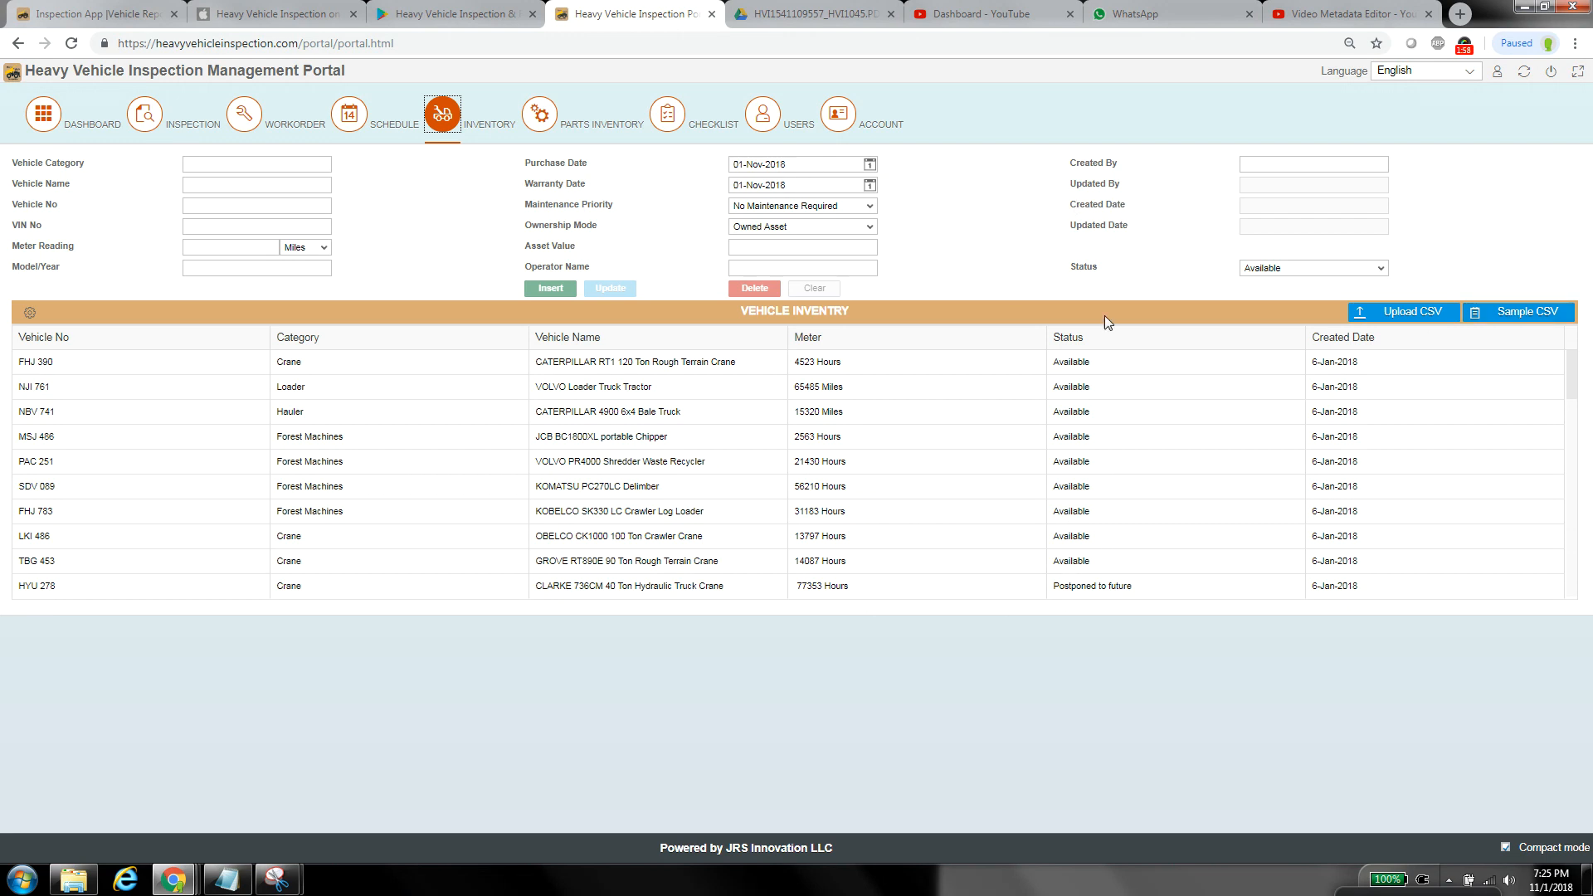
{"action": "left_click", "coordinate": [942, 388]}
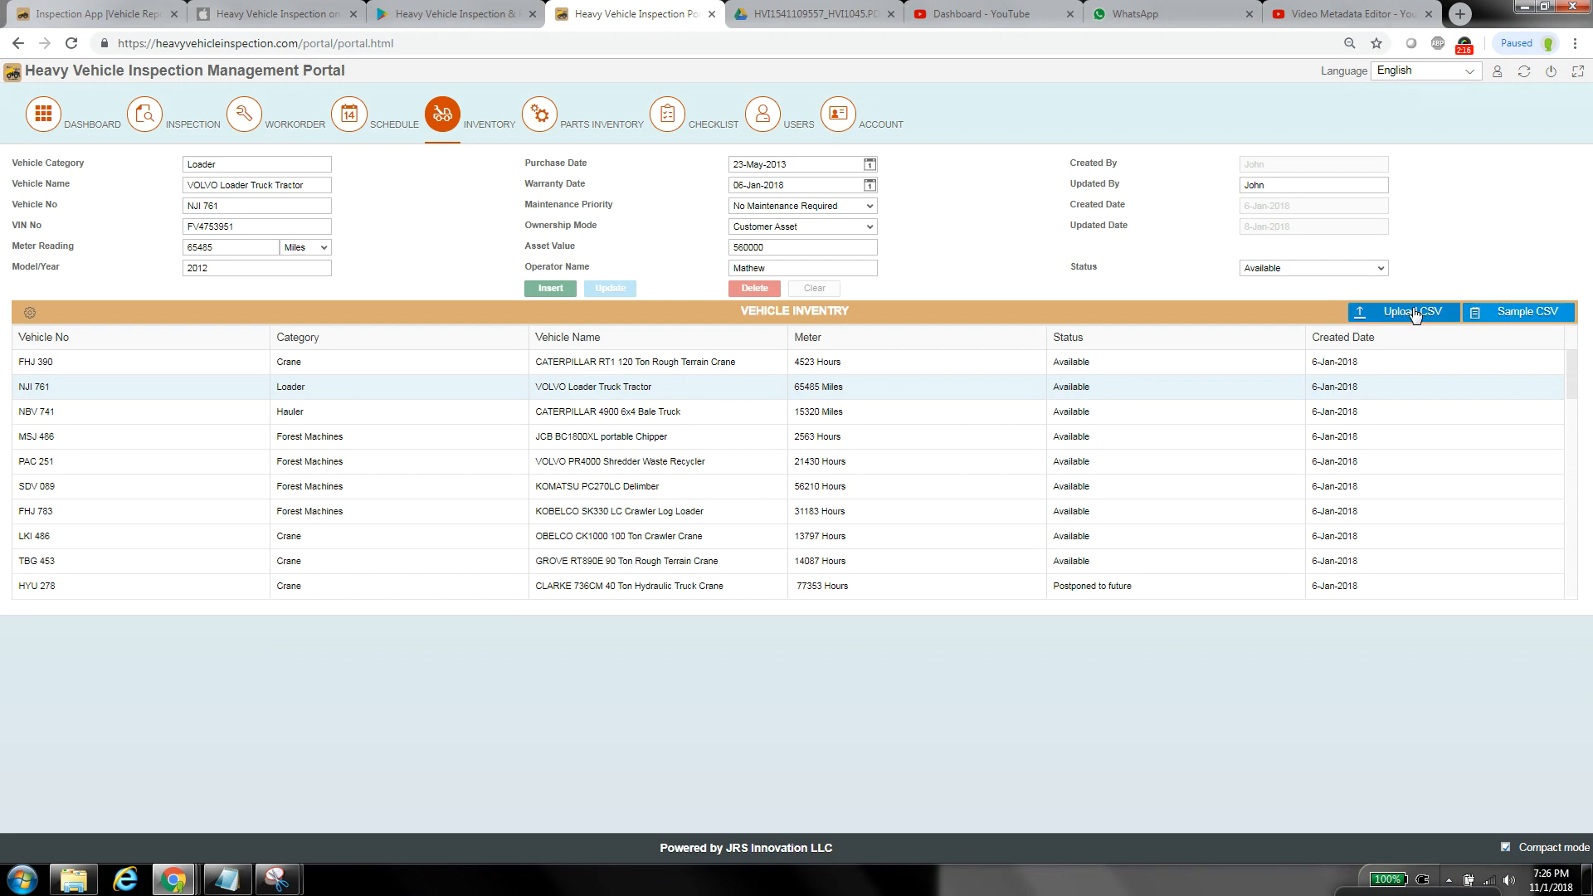
{"action": "left_click", "coordinate": [409, 127]}
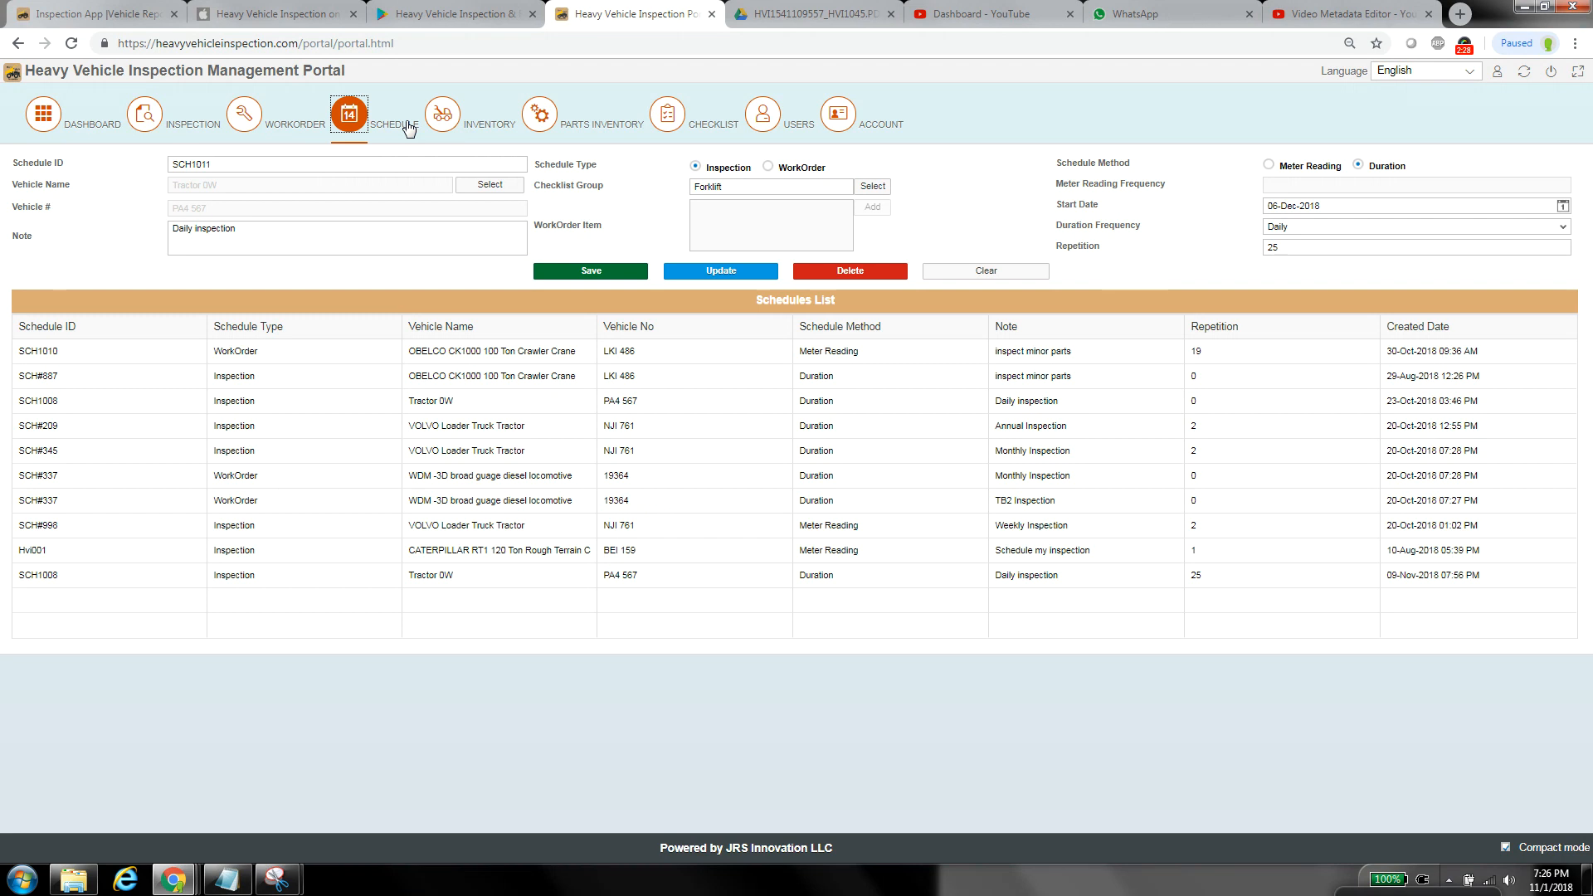
{"action": "left_click", "coordinate": [409, 129]}
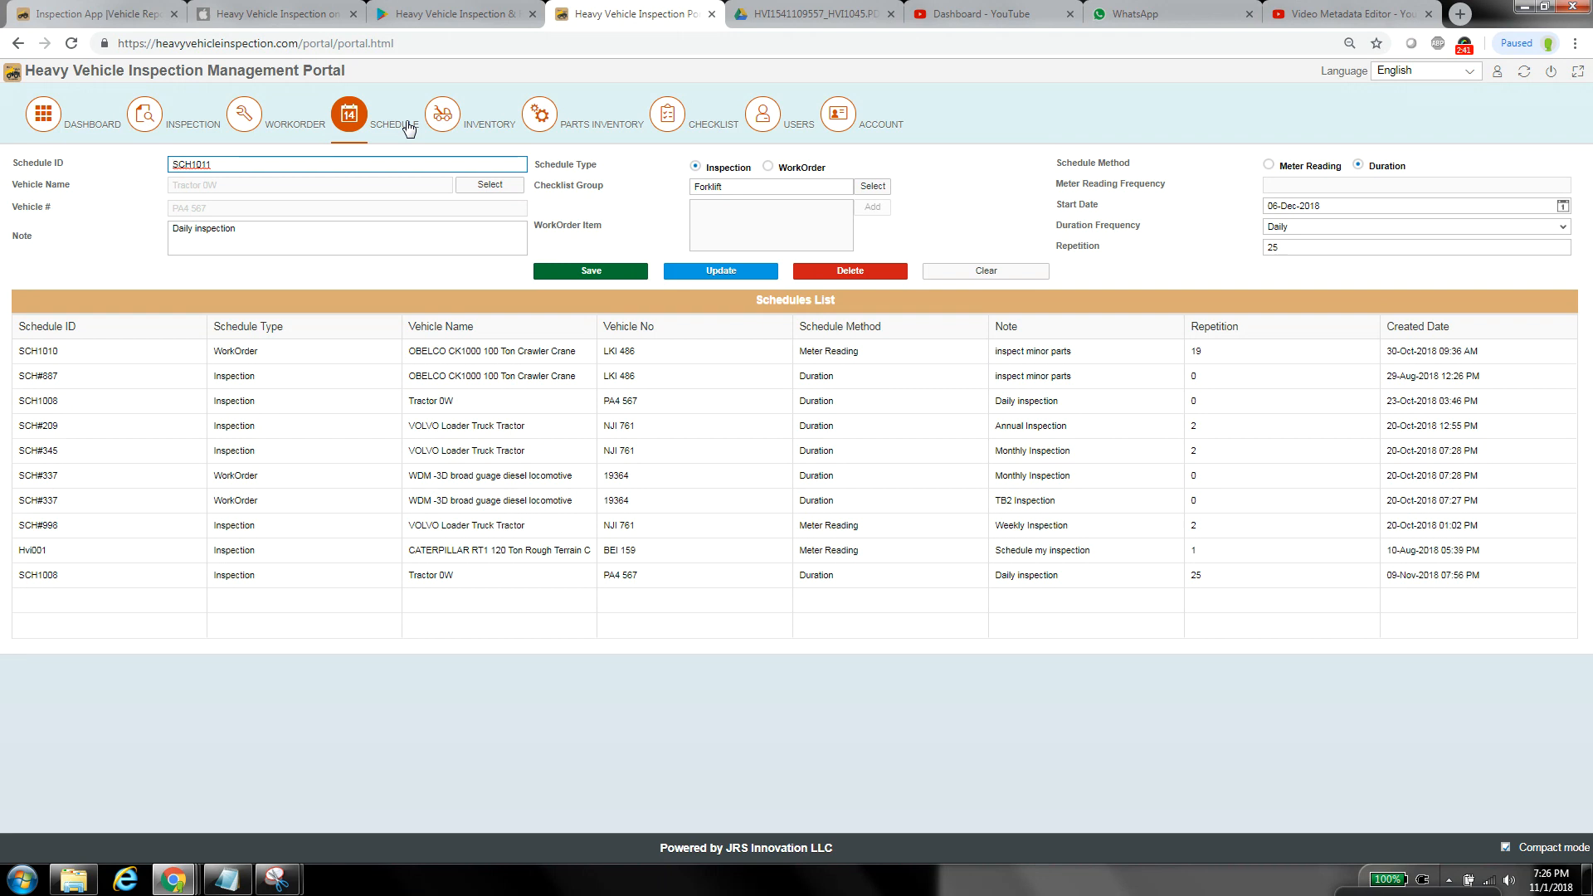
Examine the checklist section and its forms for adding a new checklist group and a new checklist, without inserting anything.
{"action": "left_click", "coordinate": [696, 128]}
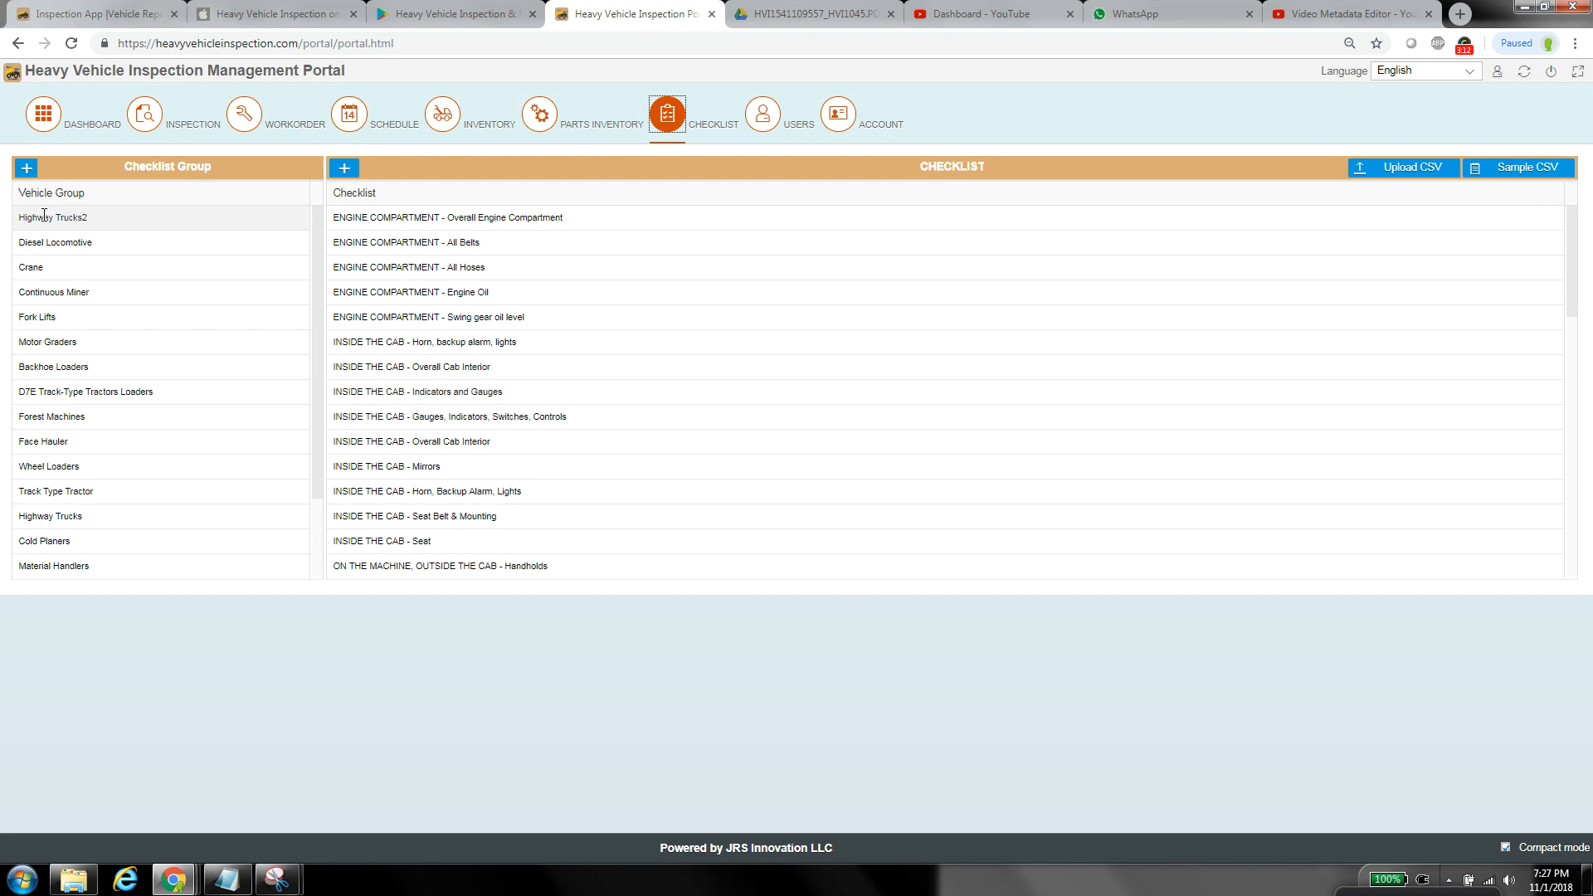
{"action": "left_click", "coordinate": [28, 169]}
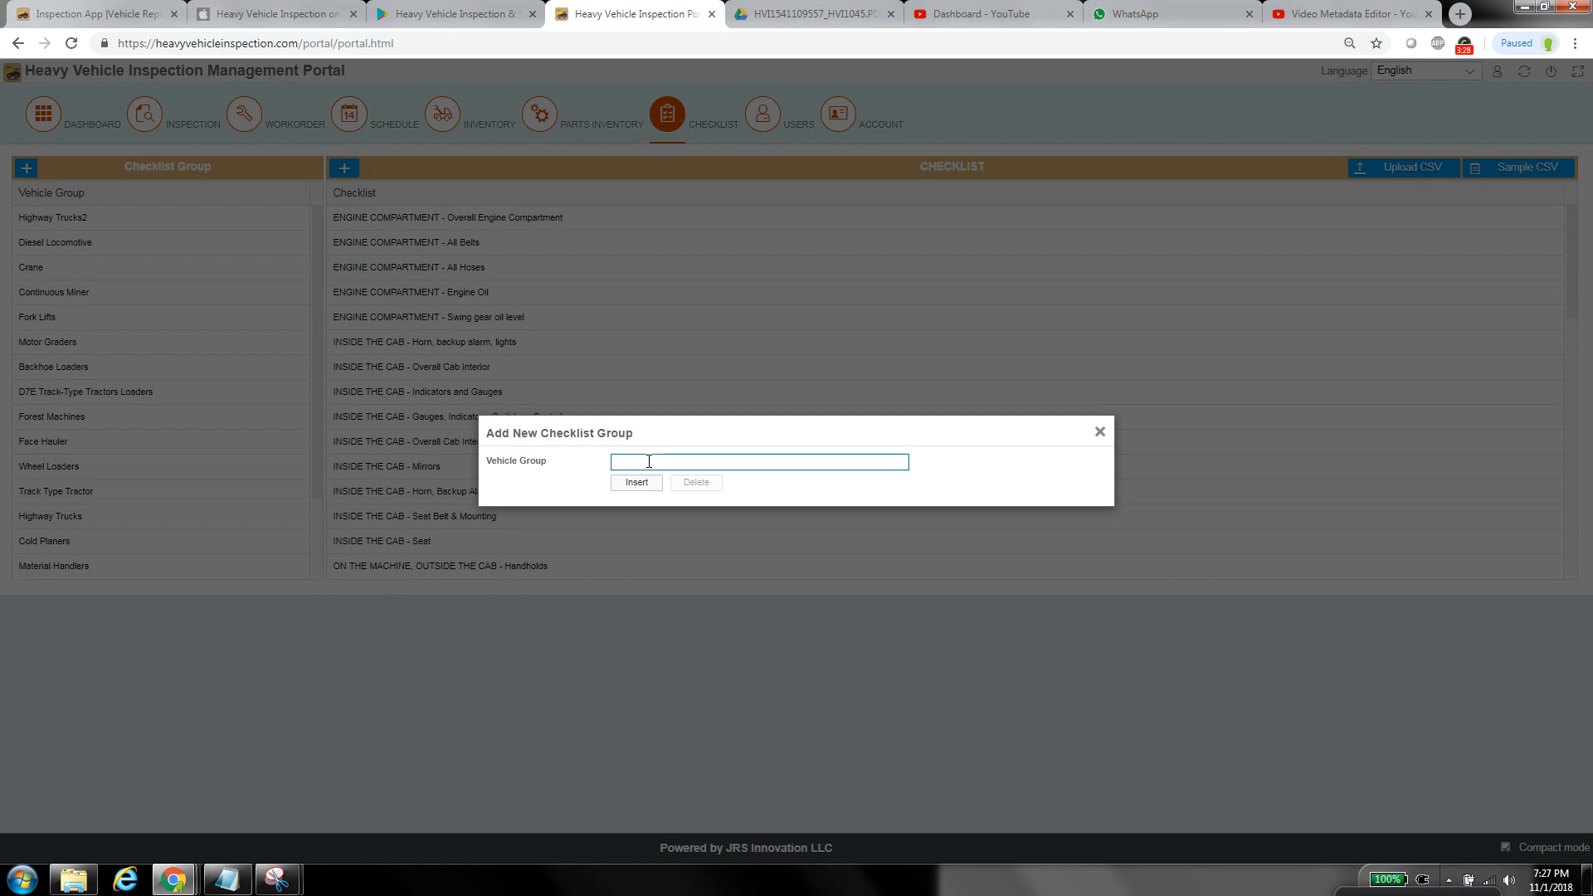
{"action": "left_click", "coordinate": [1099, 432]}
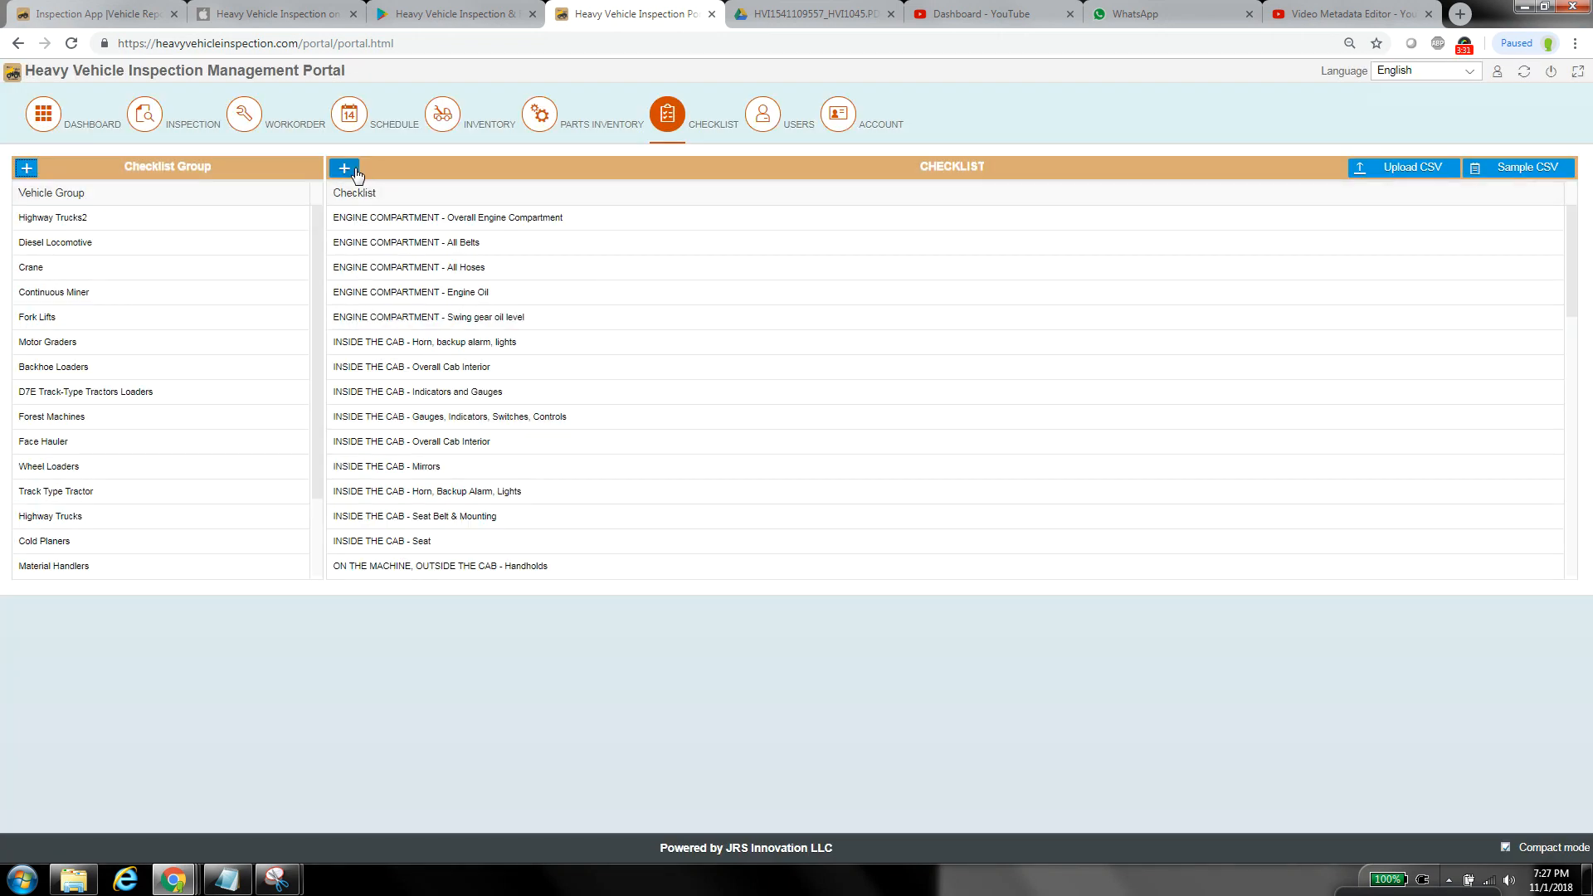
{"action": "left_click", "coordinate": [355, 167]}
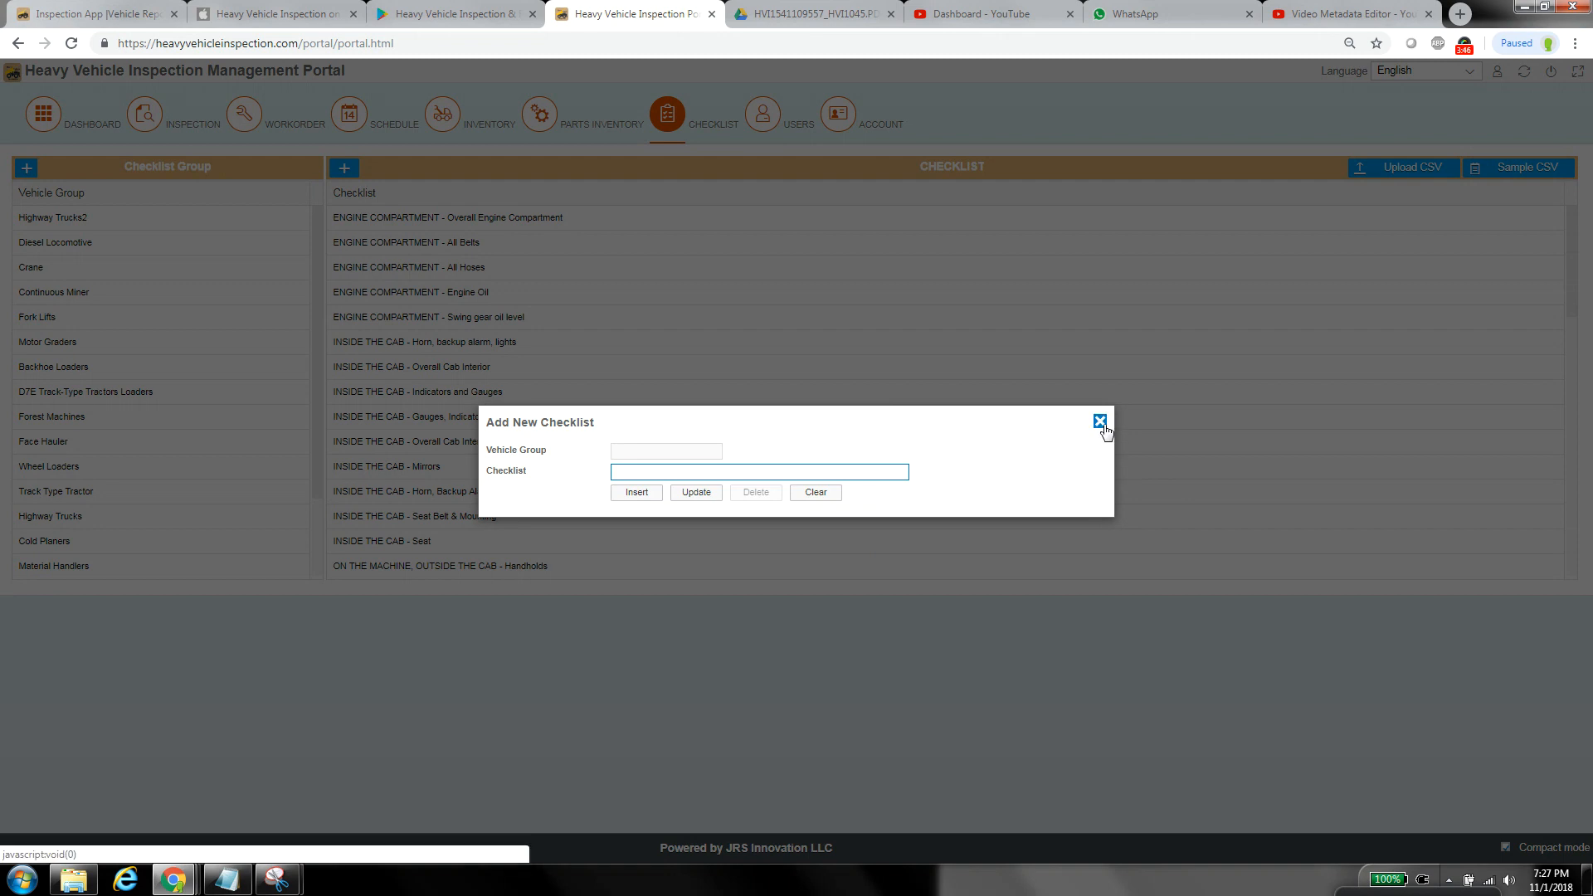
{"action": "left_click", "coordinate": [1101, 421]}
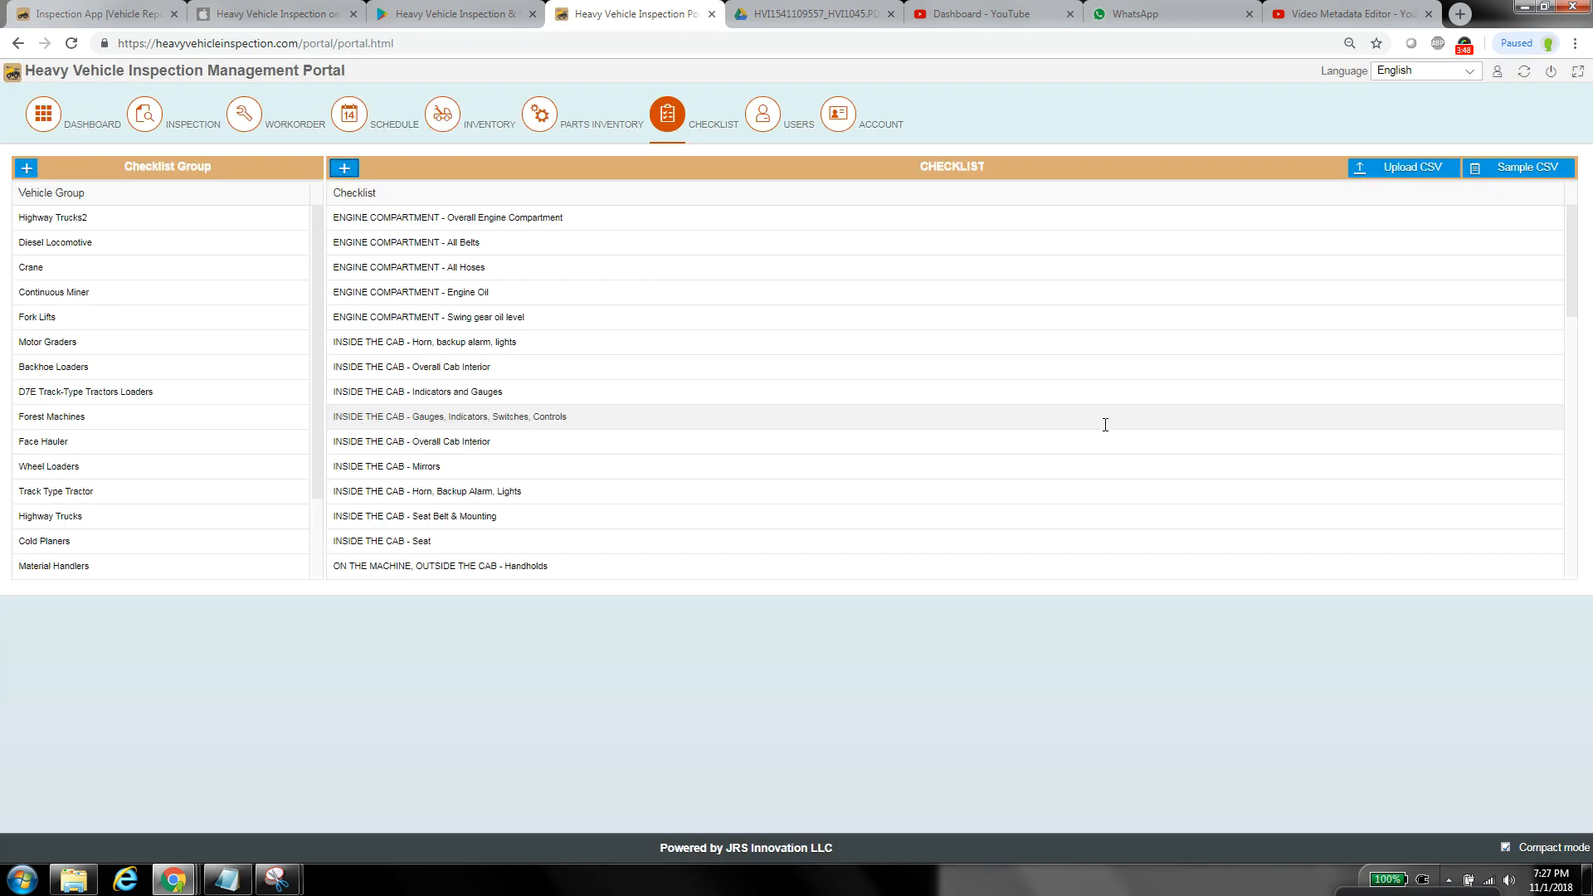
Set the checklist group of inspection schedule SCH1011 to Underground Trucks.
{"action": "left_click", "coordinate": [376, 128]}
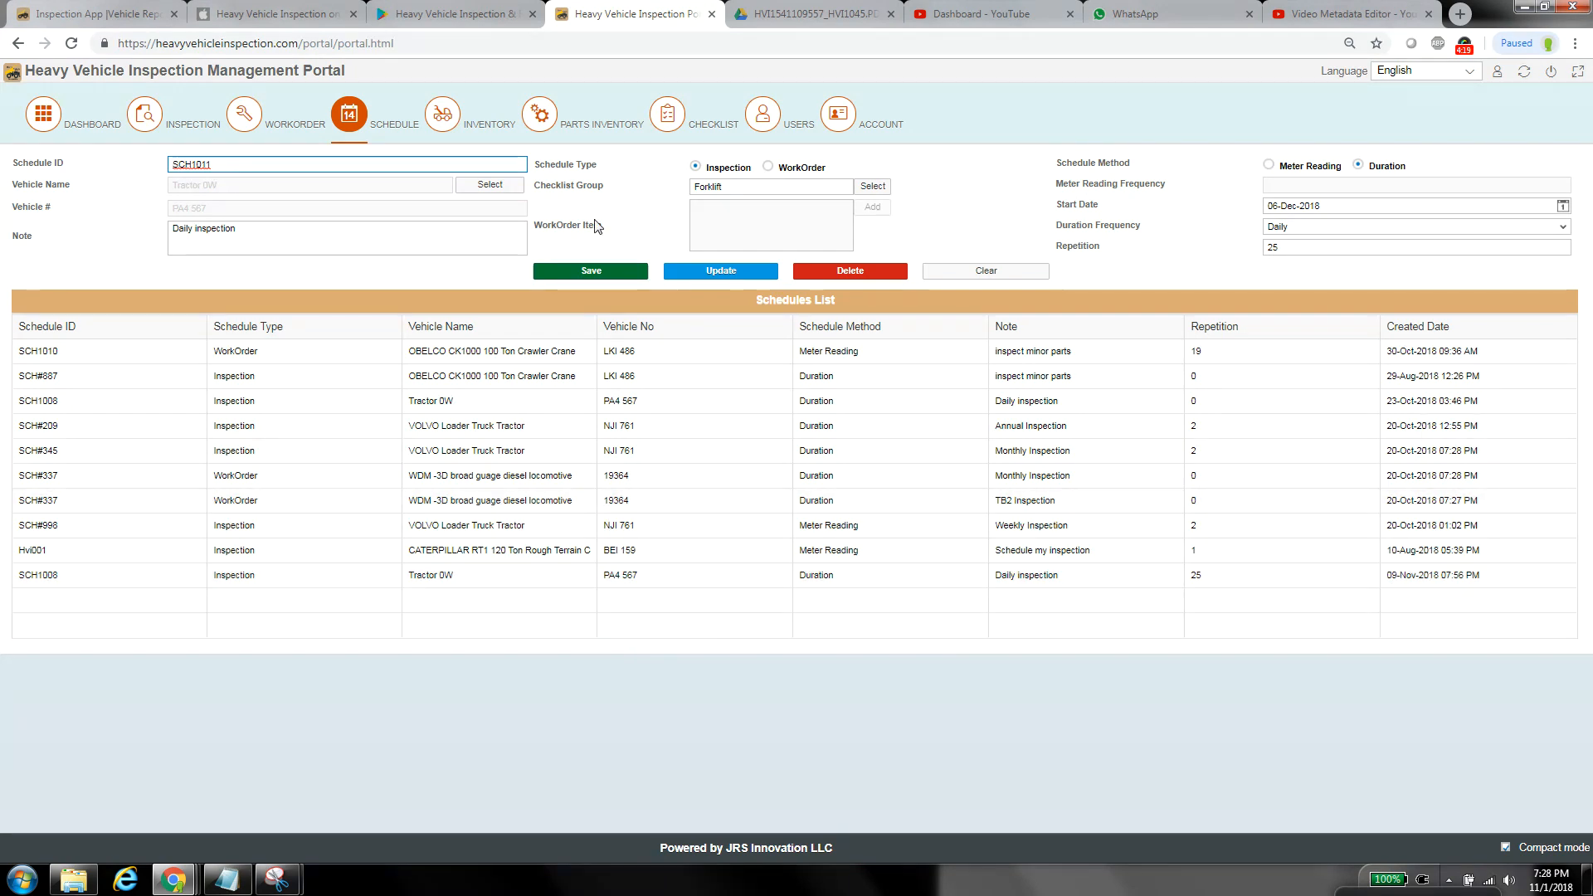
{"action": "left_click", "coordinate": [537, 172]}
{"action": "left_click_drag", "start_coordinate": [538, 172], "coordinate": [602, 176]}
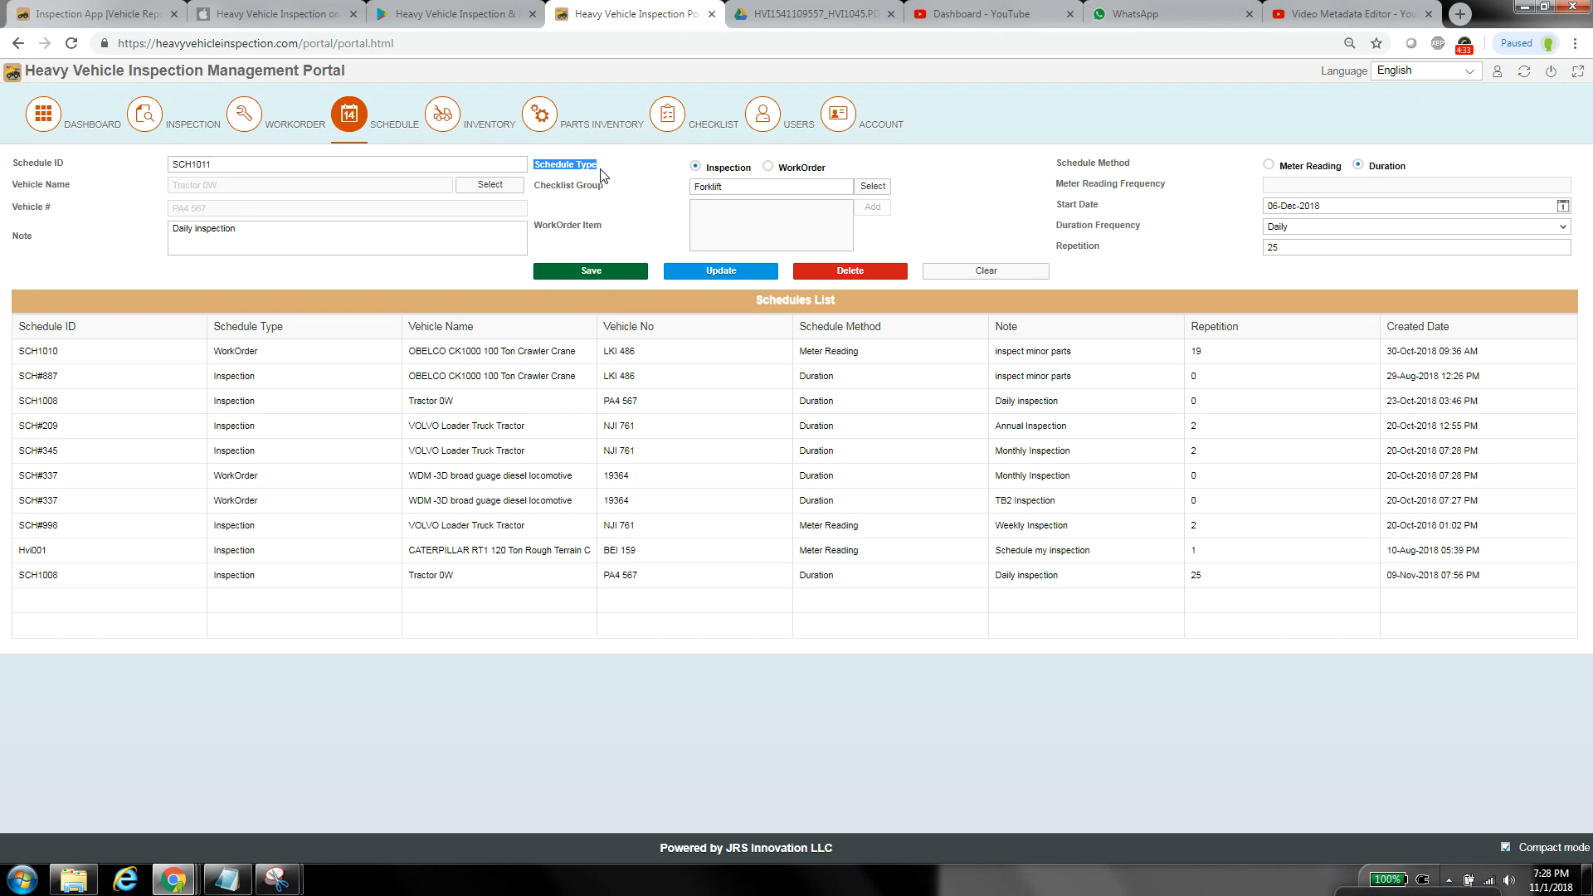
{"action": "left_click", "coordinate": [599, 169]}
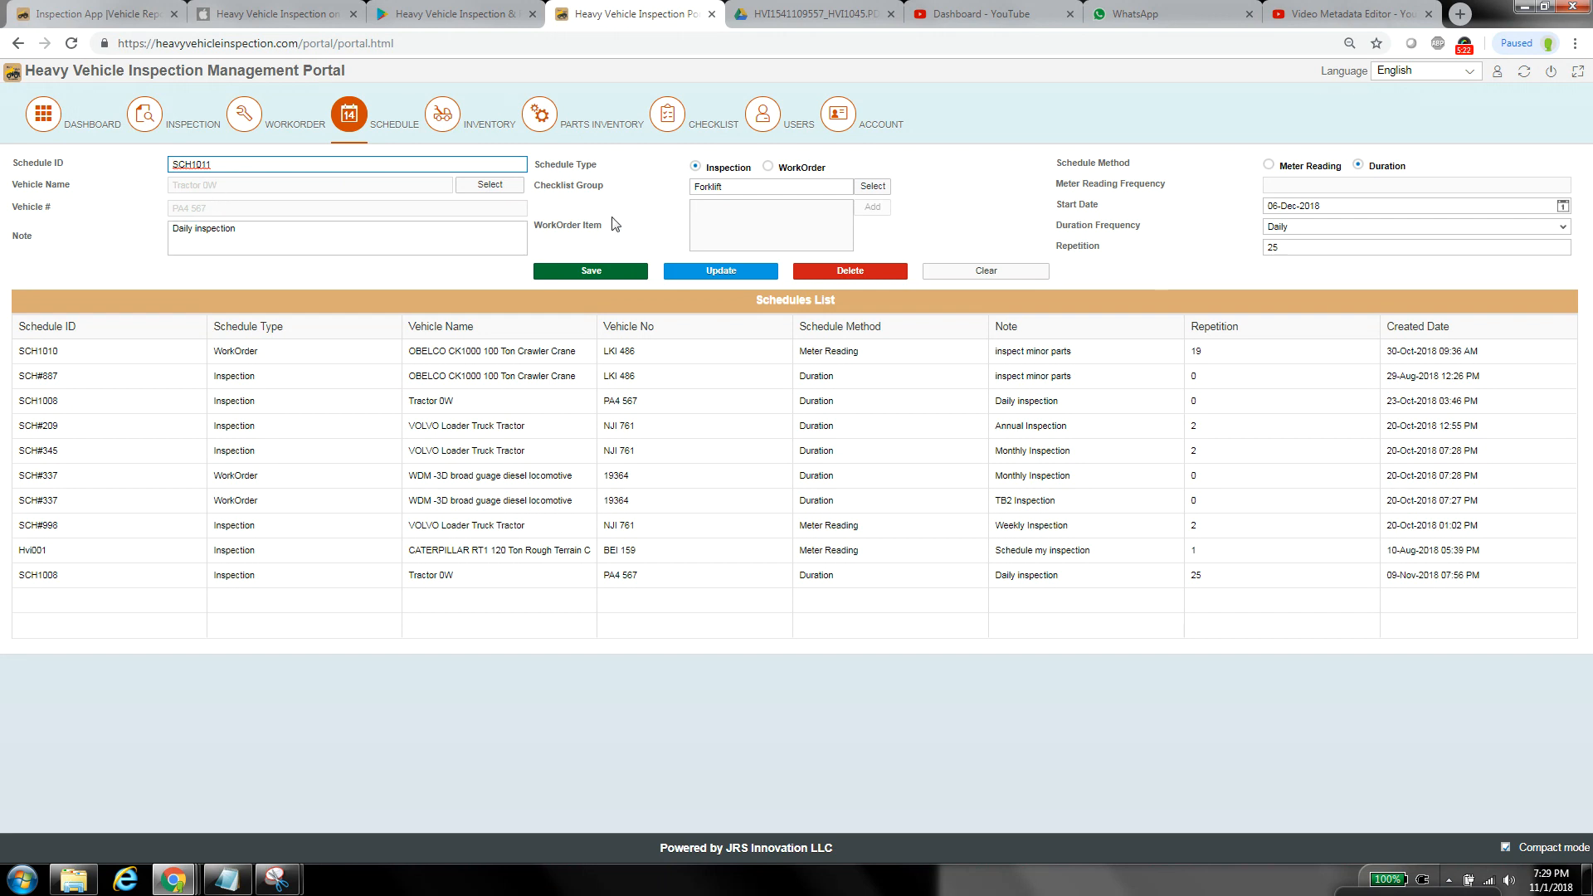
{"action": "left_click", "coordinate": [882, 193]}
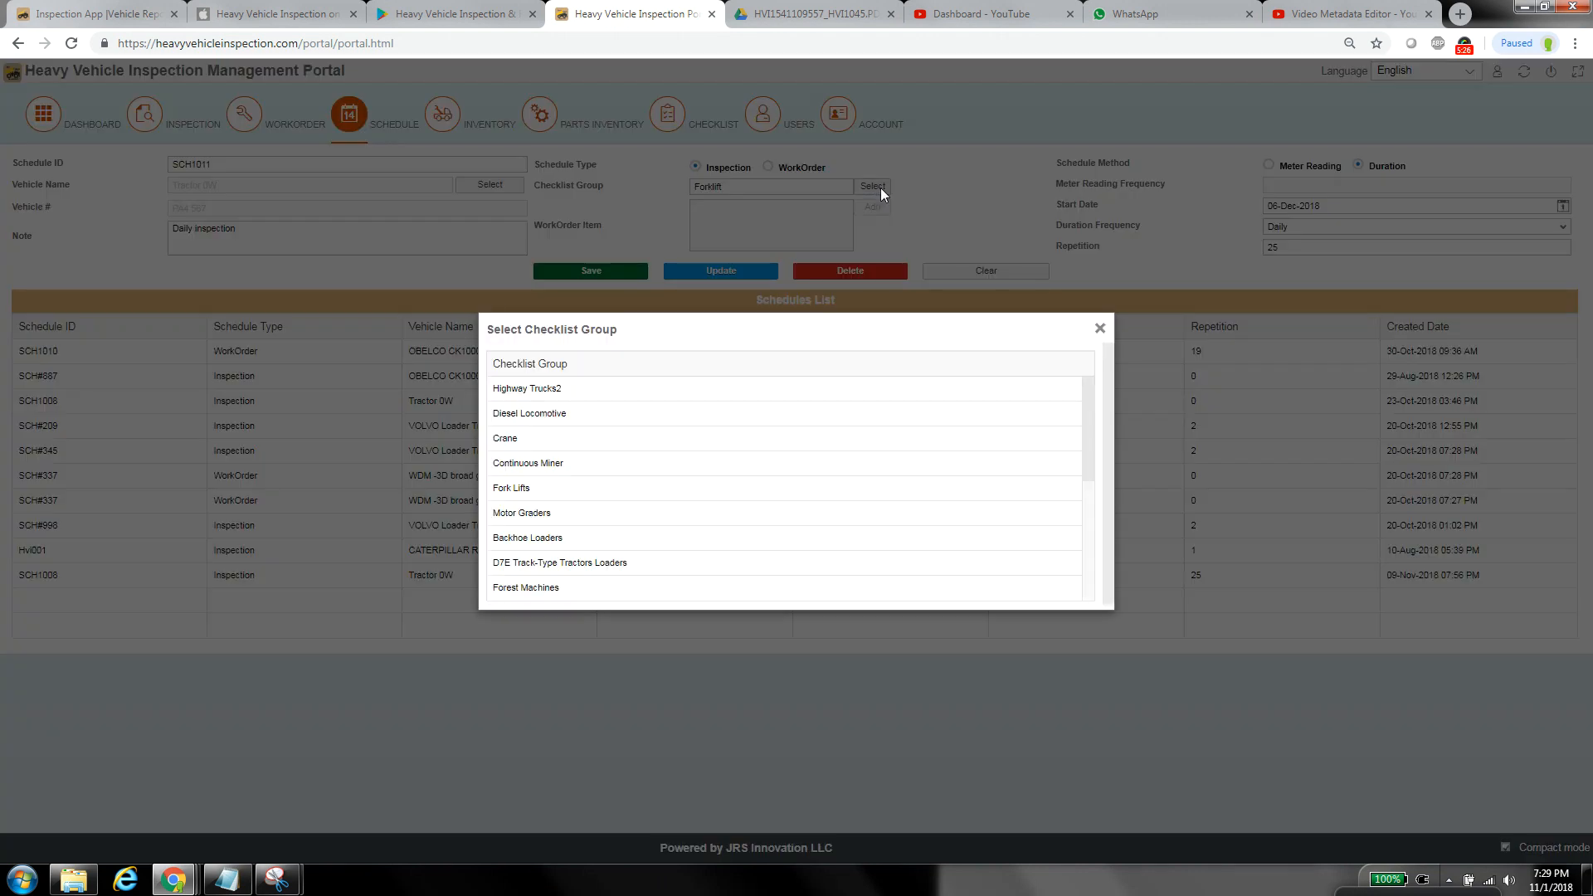
{"action": "scroll", "coordinate": [787, 508], "scroll_direction": "down", "scroll_amount": 3}
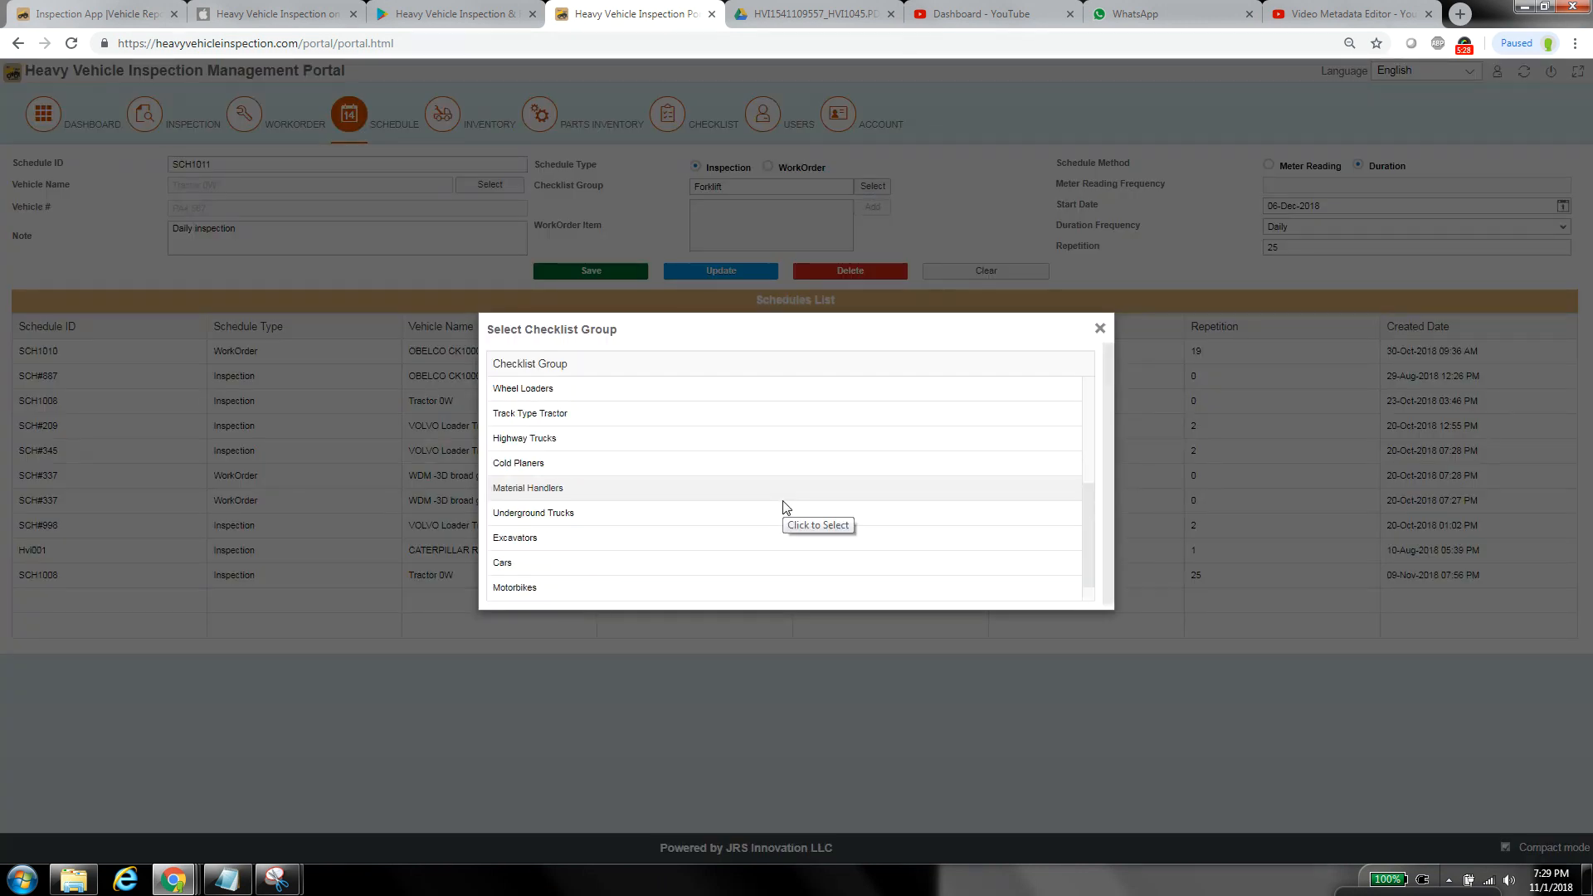
{"action": "scroll", "coordinate": [743, 535], "scroll_direction": "up", "scroll_amount": 3}
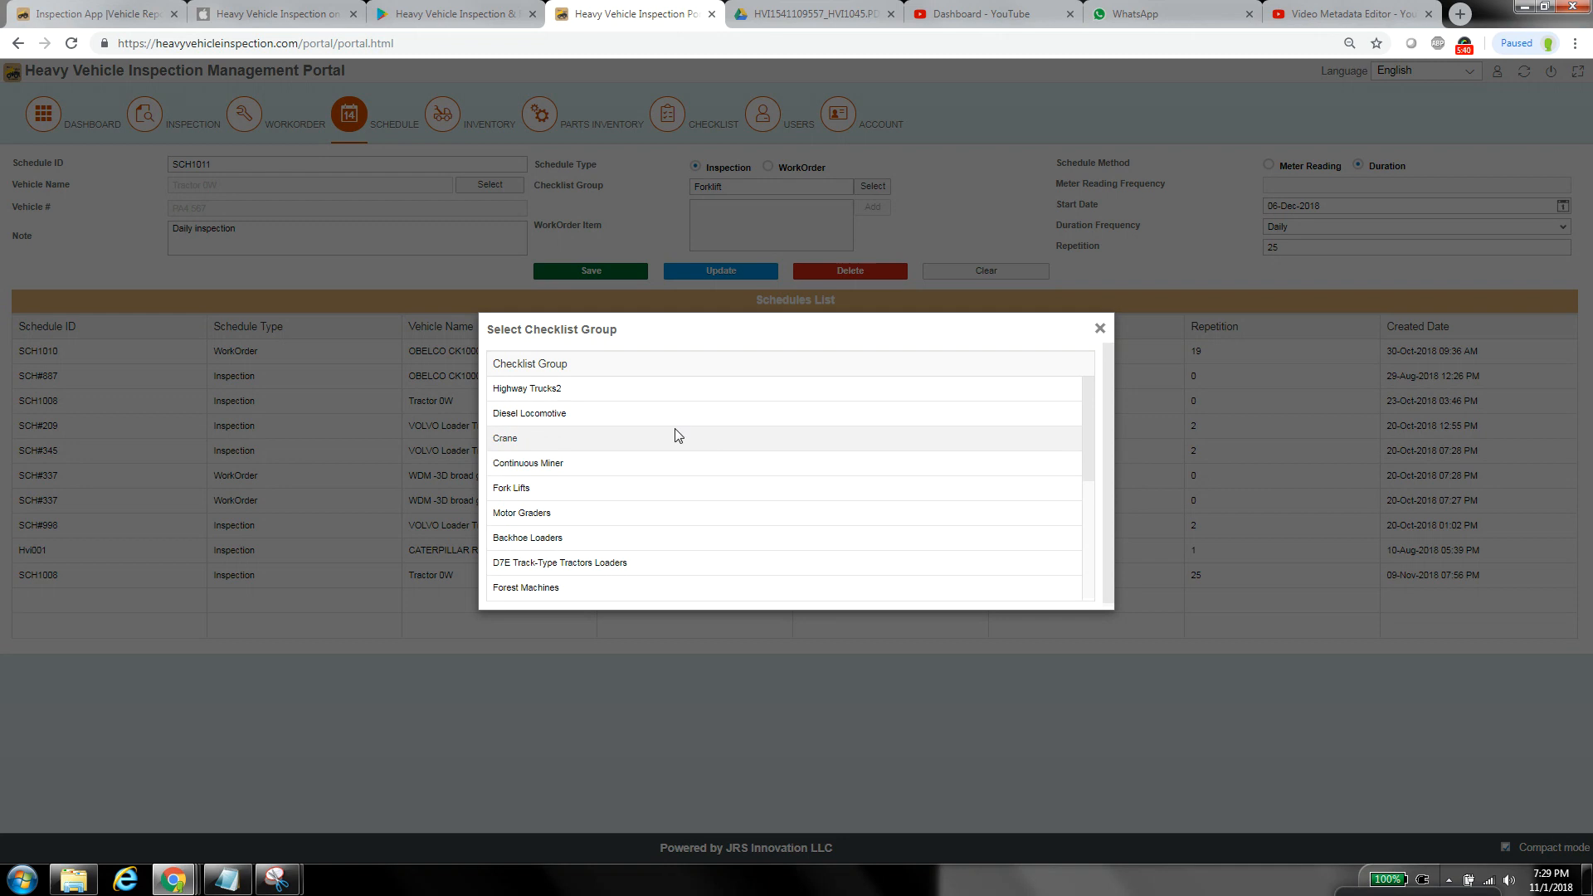
{"action": "scroll", "coordinate": [676, 440], "scroll_direction": "down", "scroll_amount": 3}
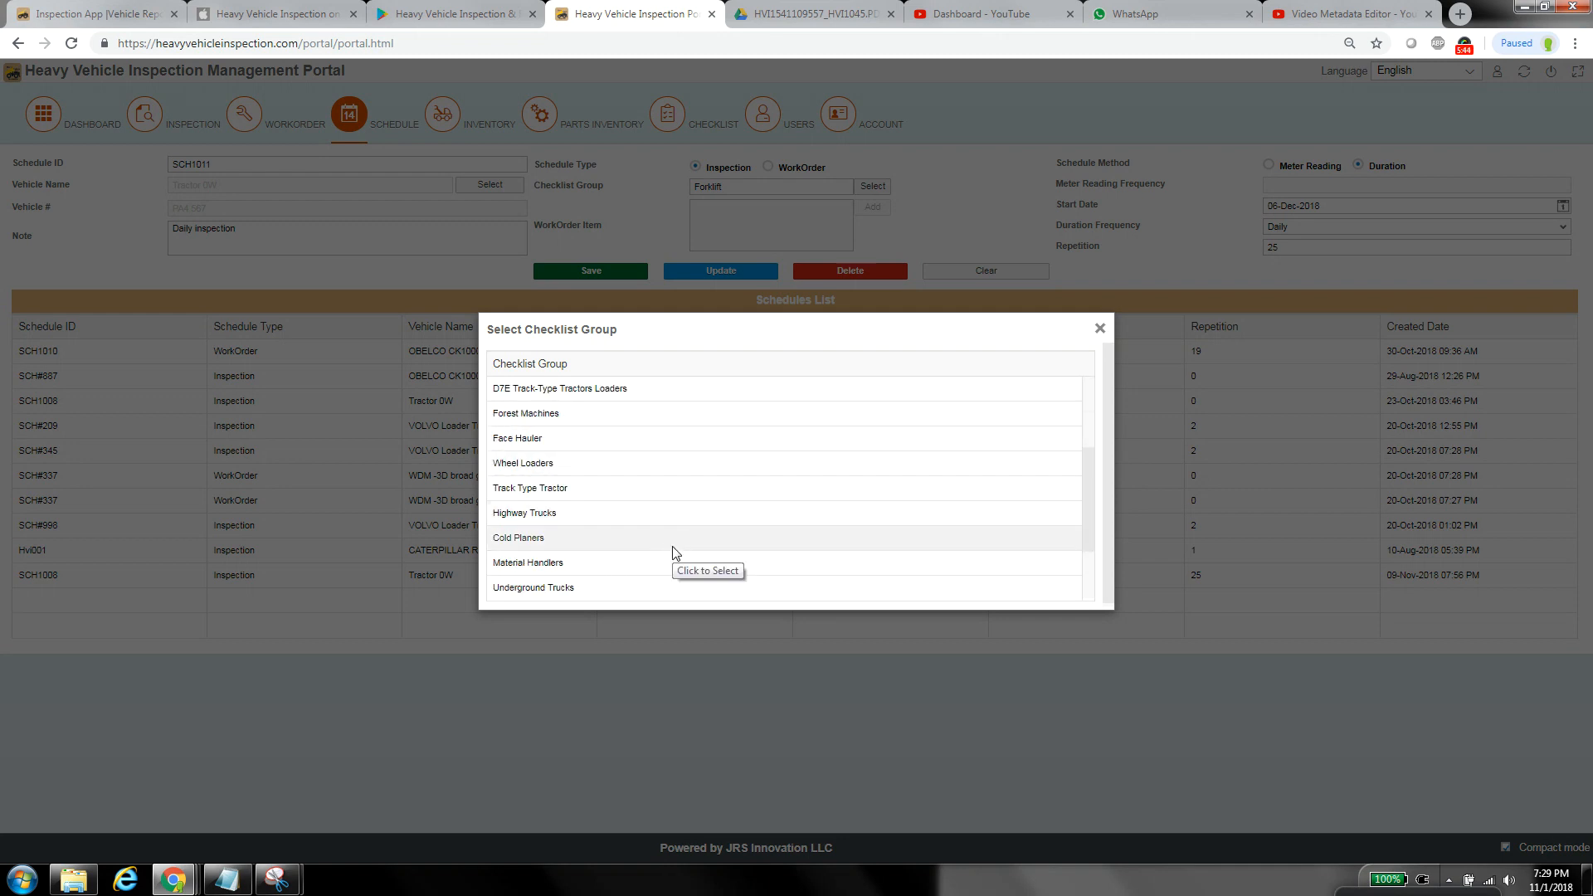
{"action": "scroll", "coordinate": [674, 551], "scroll_direction": "down", "scroll_amount": 1}
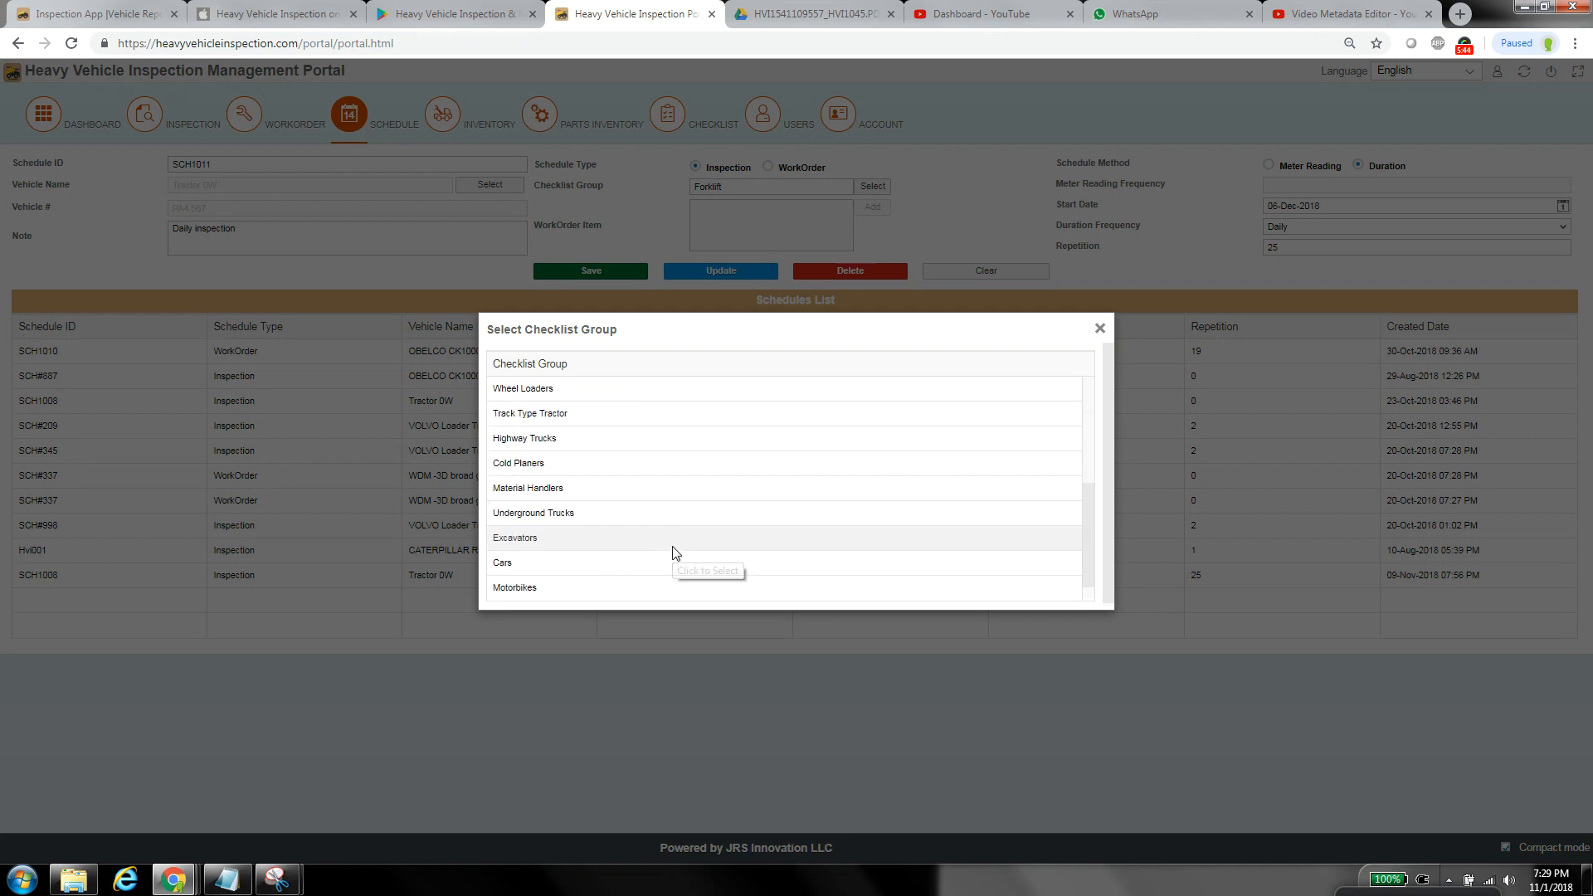
{"action": "left_click", "coordinate": [627, 513]}
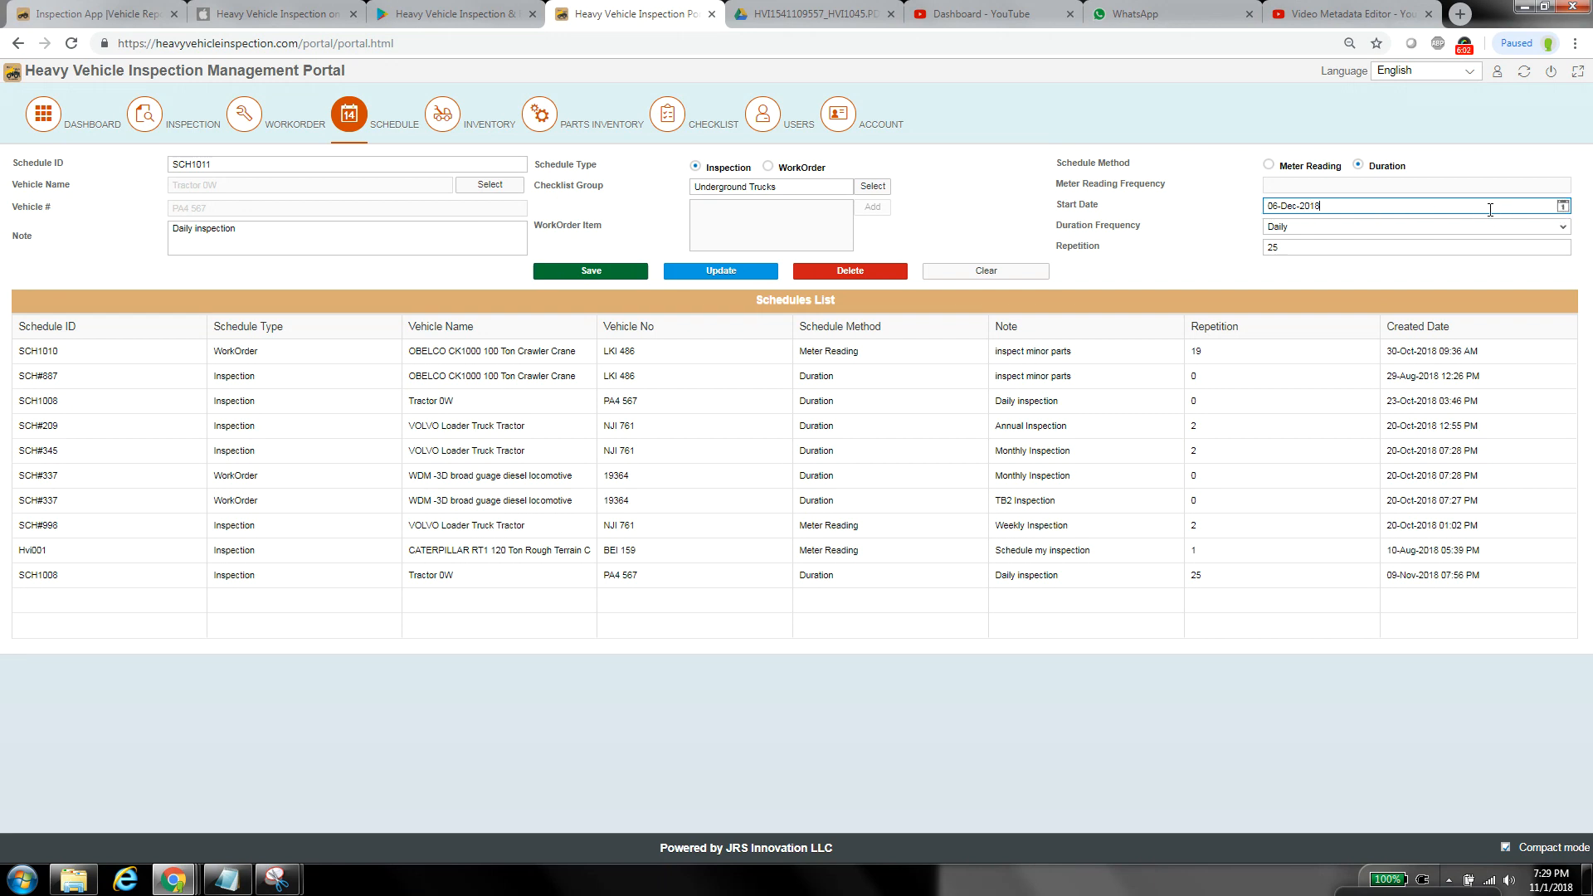
Set the schedule's start date to 01-Nov-2018.
{"action": "left_click", "coordinate": [1565, 207]}
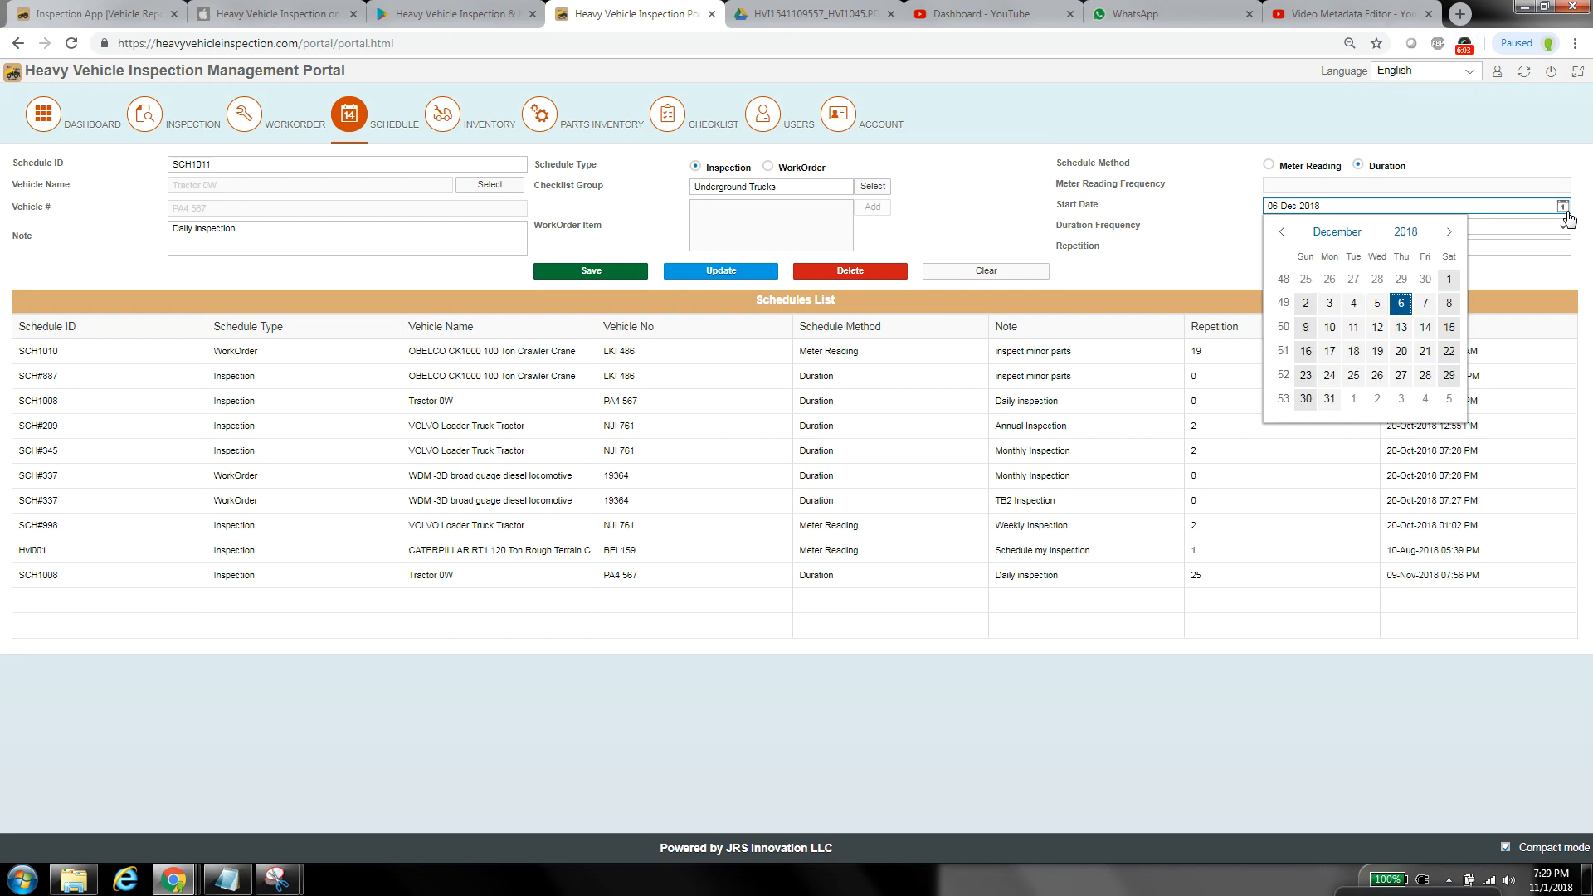
{"action": "left_click", "coordinate": [1279, 233]}
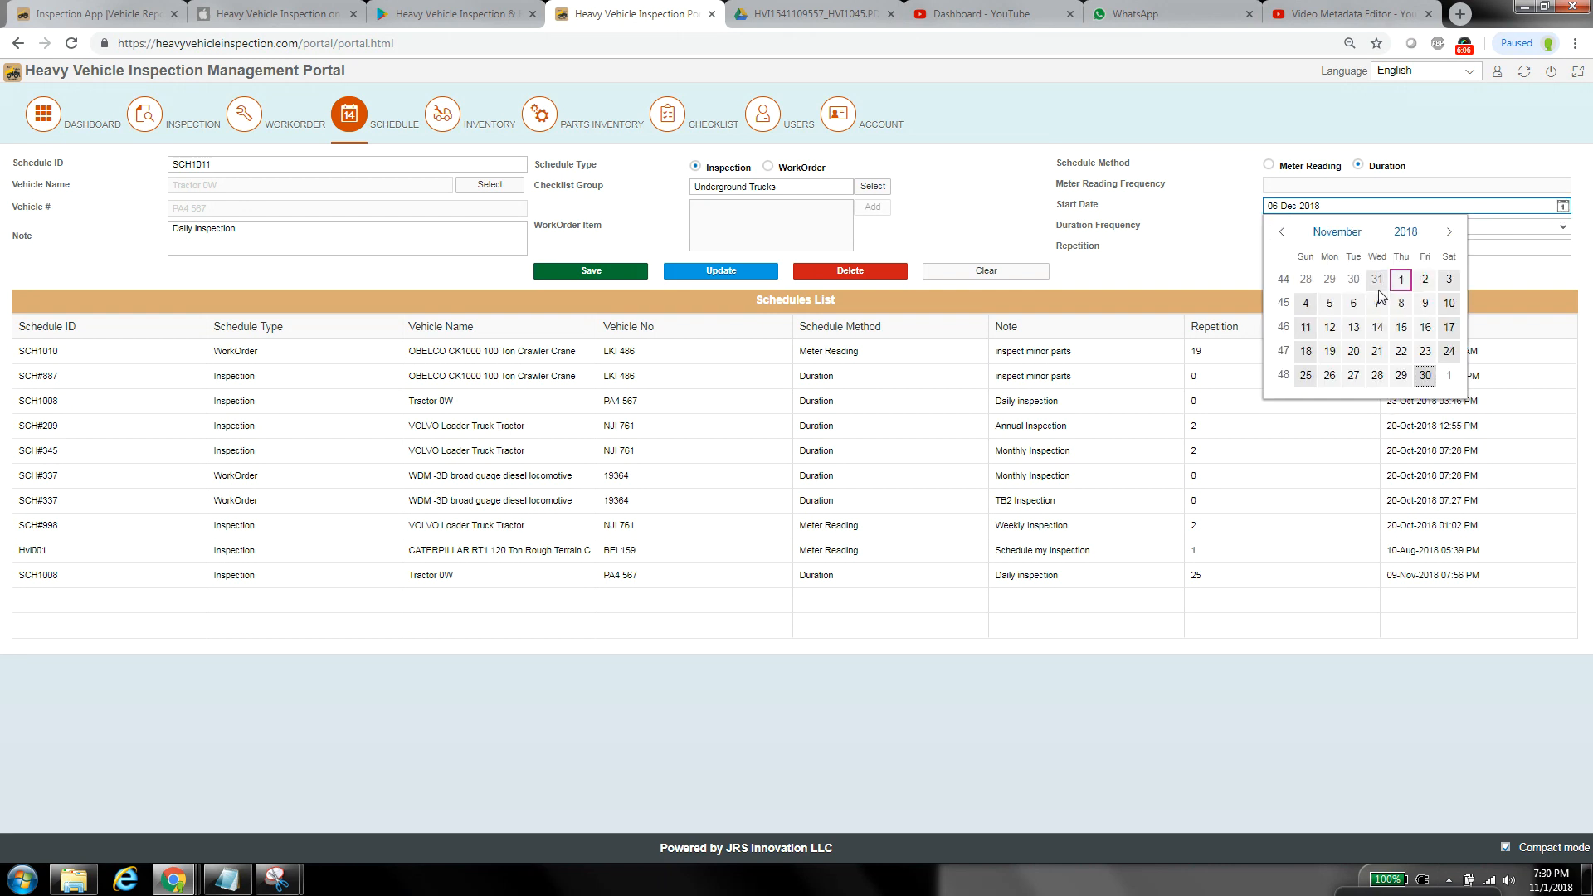
{"action": "left_click", "coordinate": [1400, 281]}
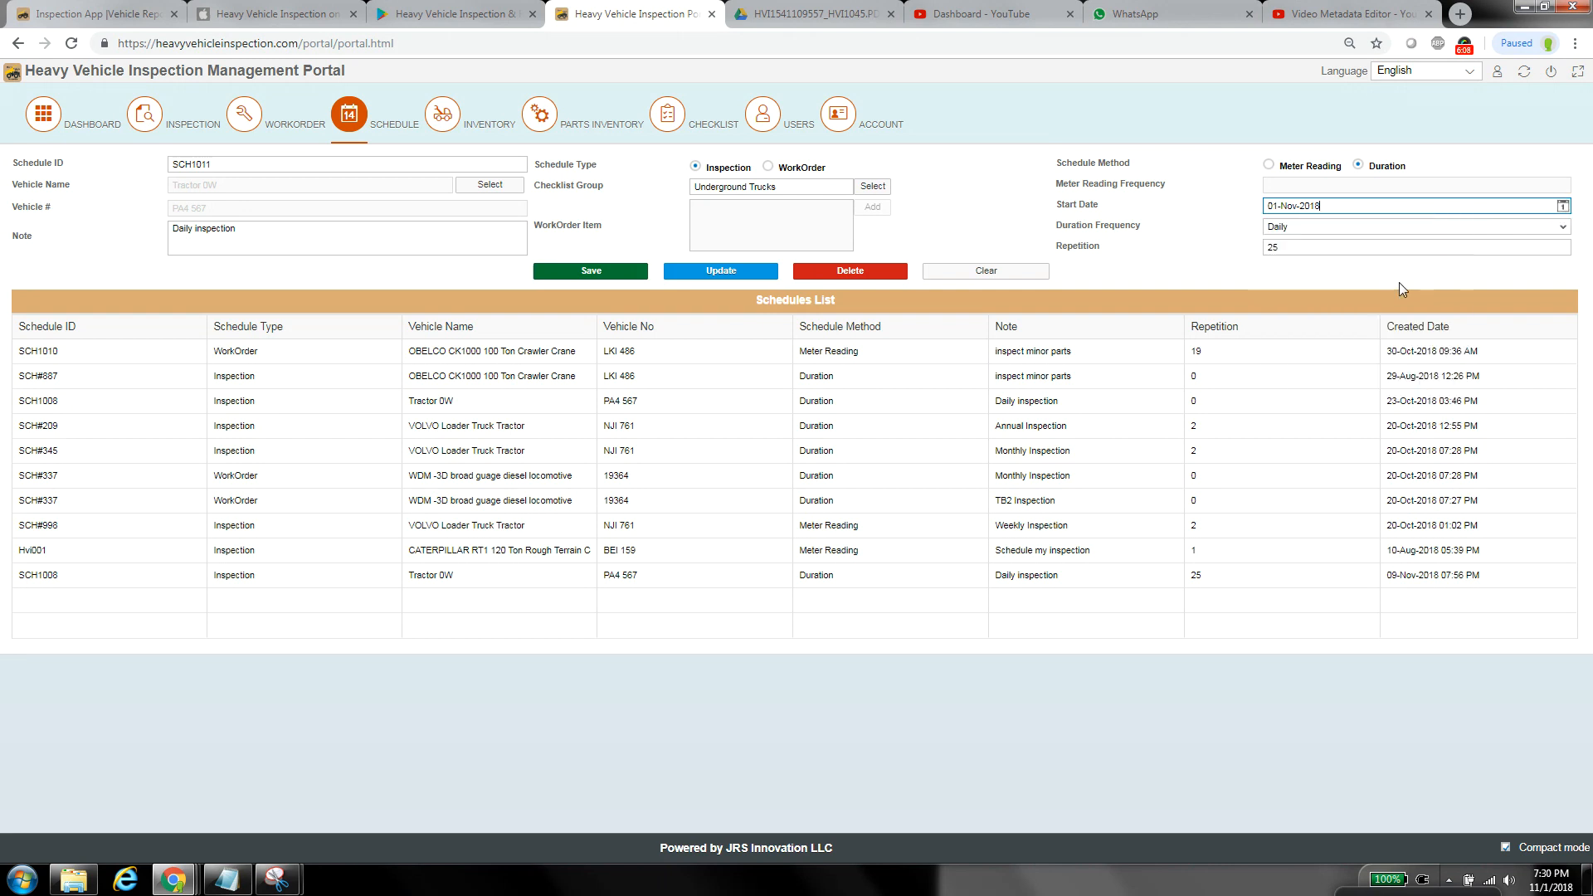
Set the schedule's repetition to 500 and save it as a new schedule.
{"action": "left_click_drag", "start_coordinate": [1326, 248], "coordinate": [1216, 248]}
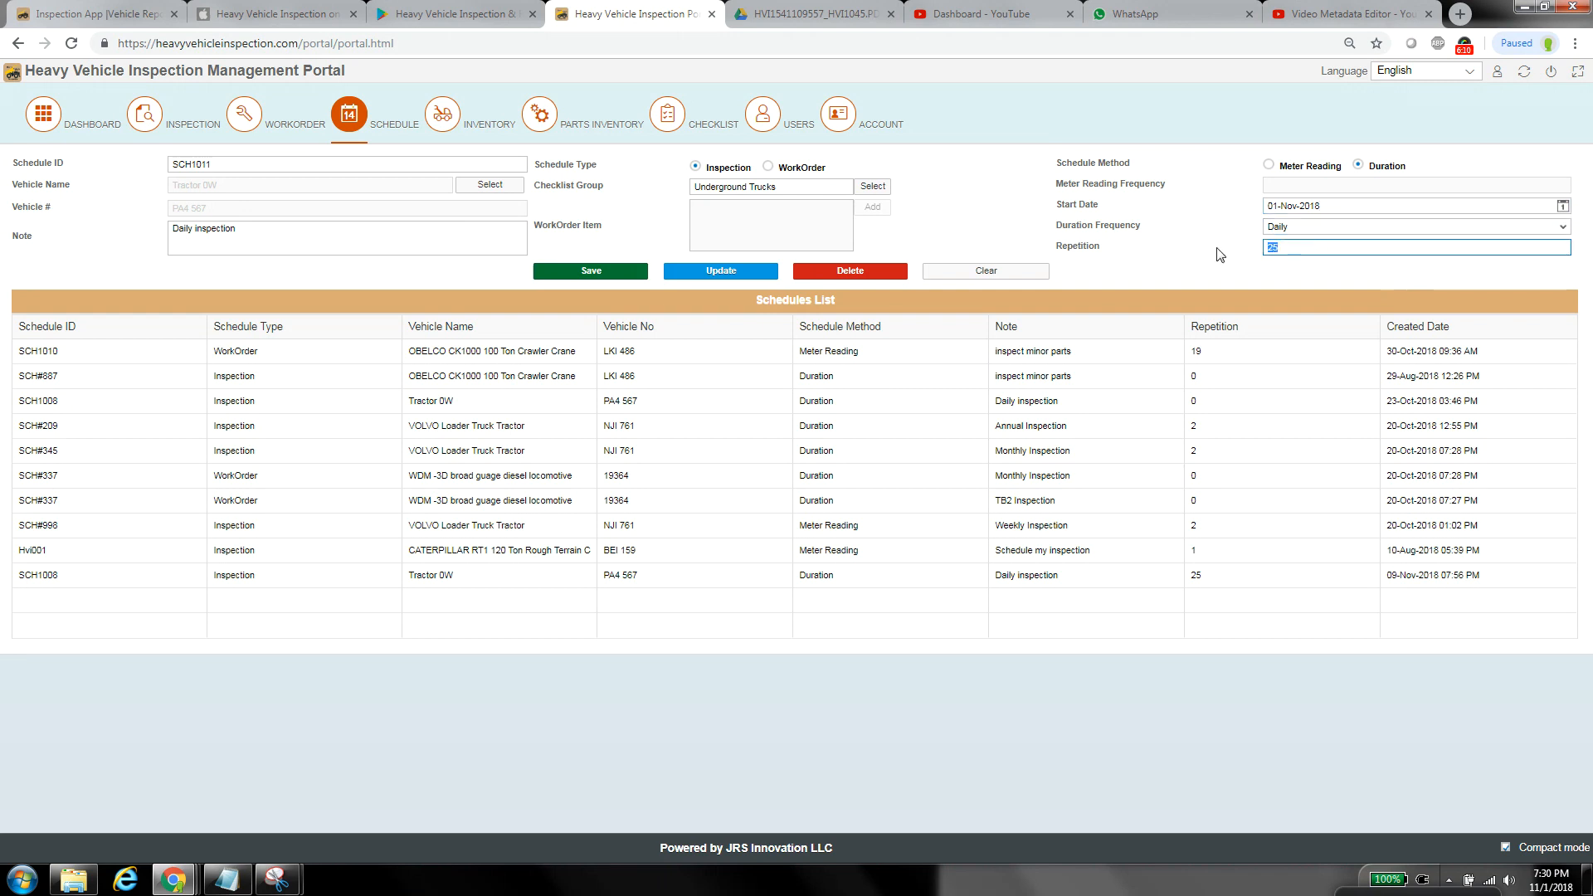
{"action": "type", "text": "500"}
{"action": "key", "text": "Tab"}
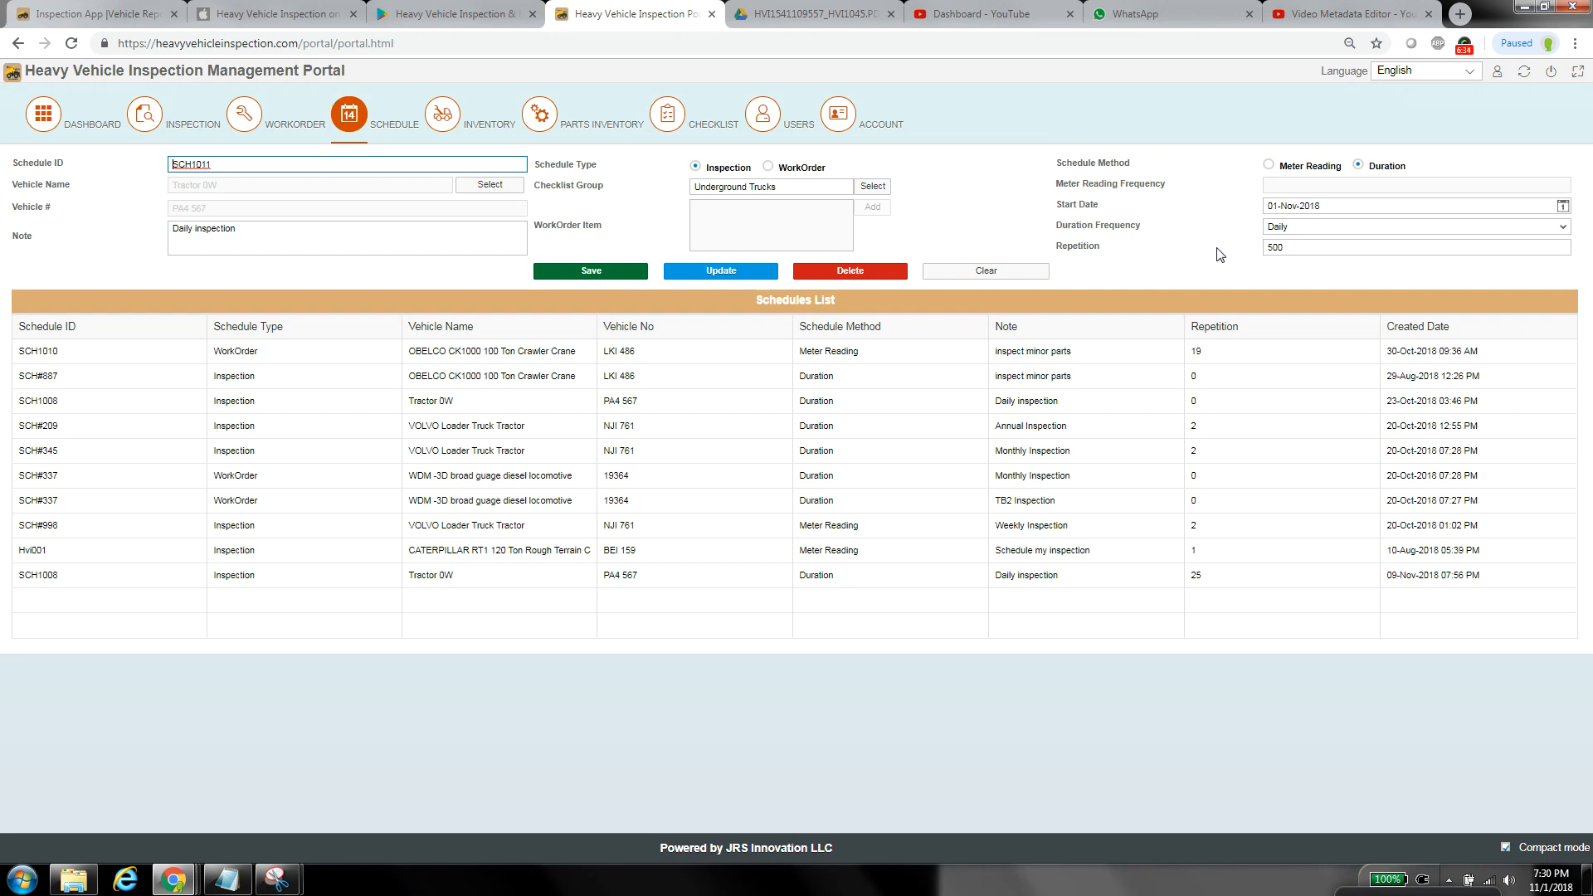
{"action": "left_click", "coordinate": [605, 277]}
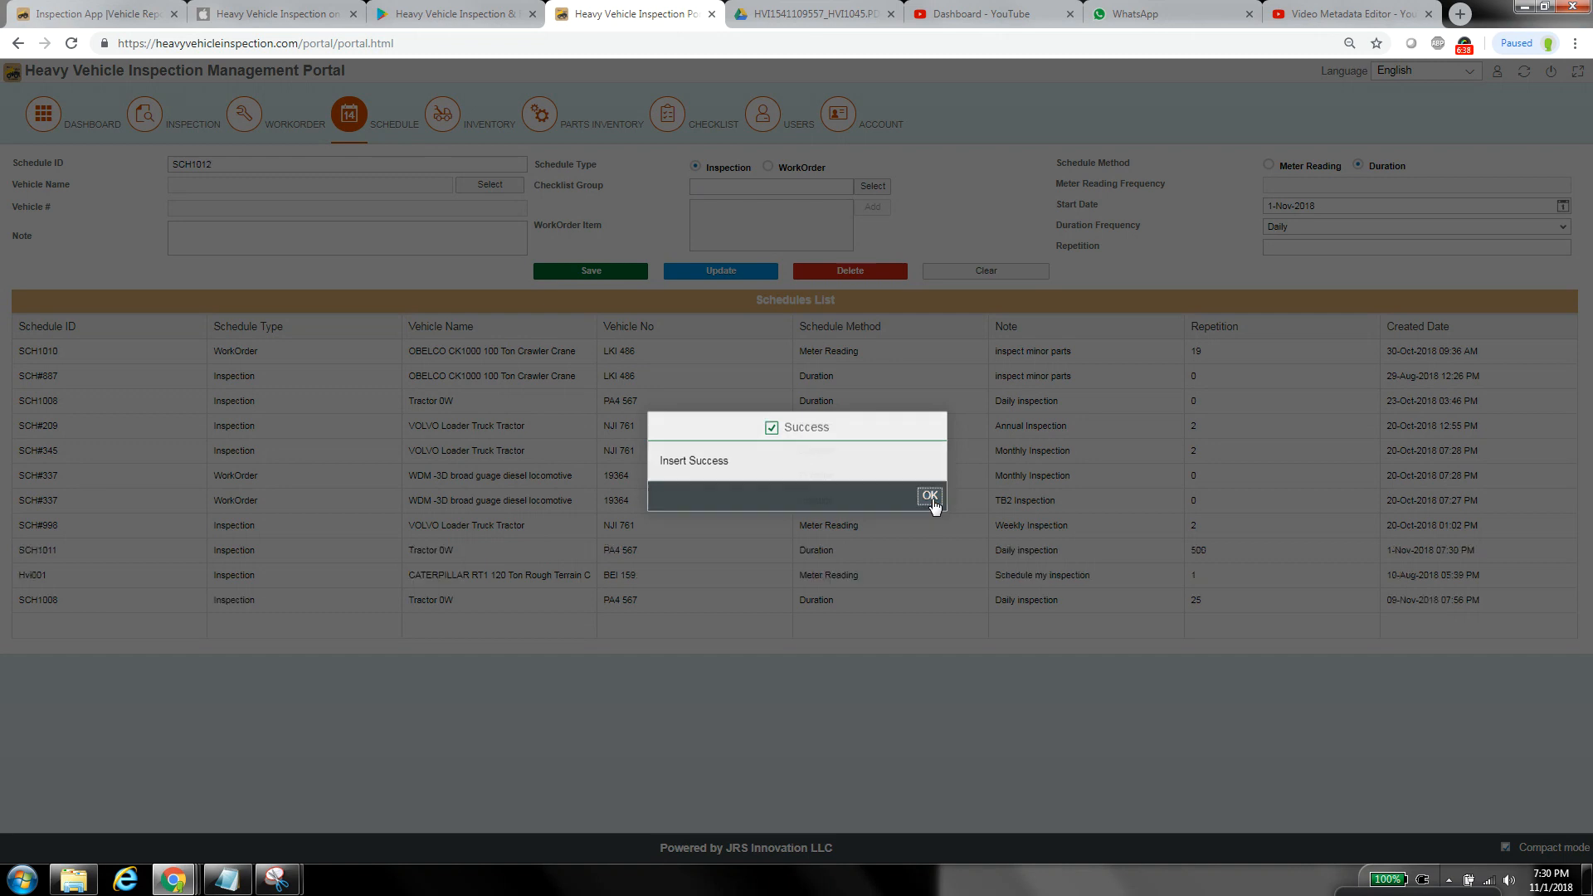
{"action": "left_click", "coordinate": [929, 496]}
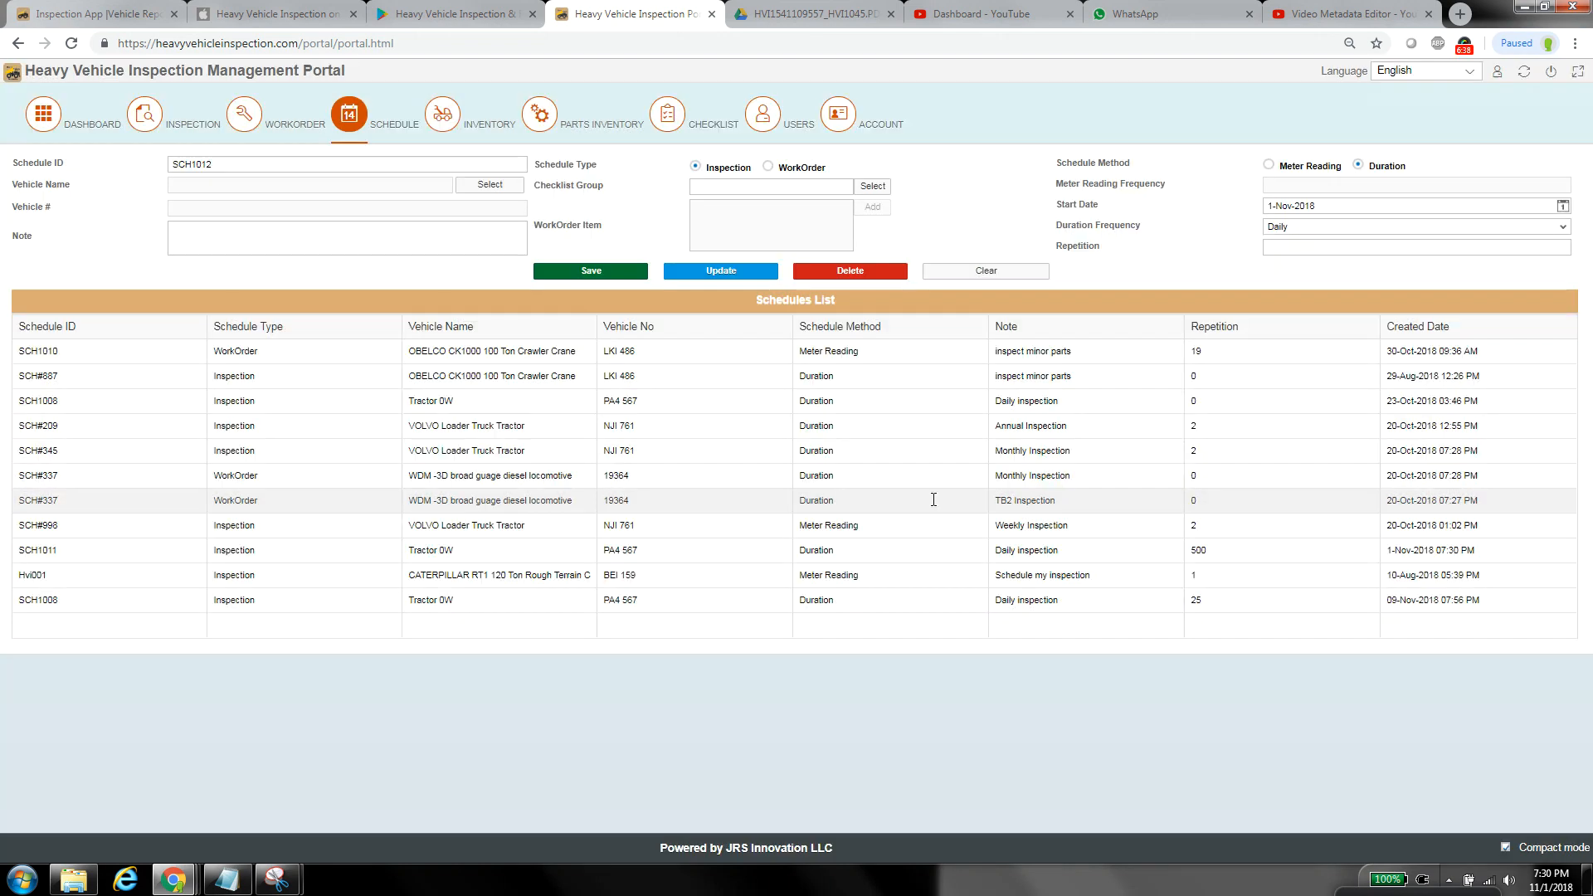
Sort the schedules list by created date in descending order and open the Tractor 0W daily inspection schedule with 500 repetitions.
{"action": "left_click", "coordinate": [1456, 332]}
{"action": "left_click", "coordinate": [1459, 373]}
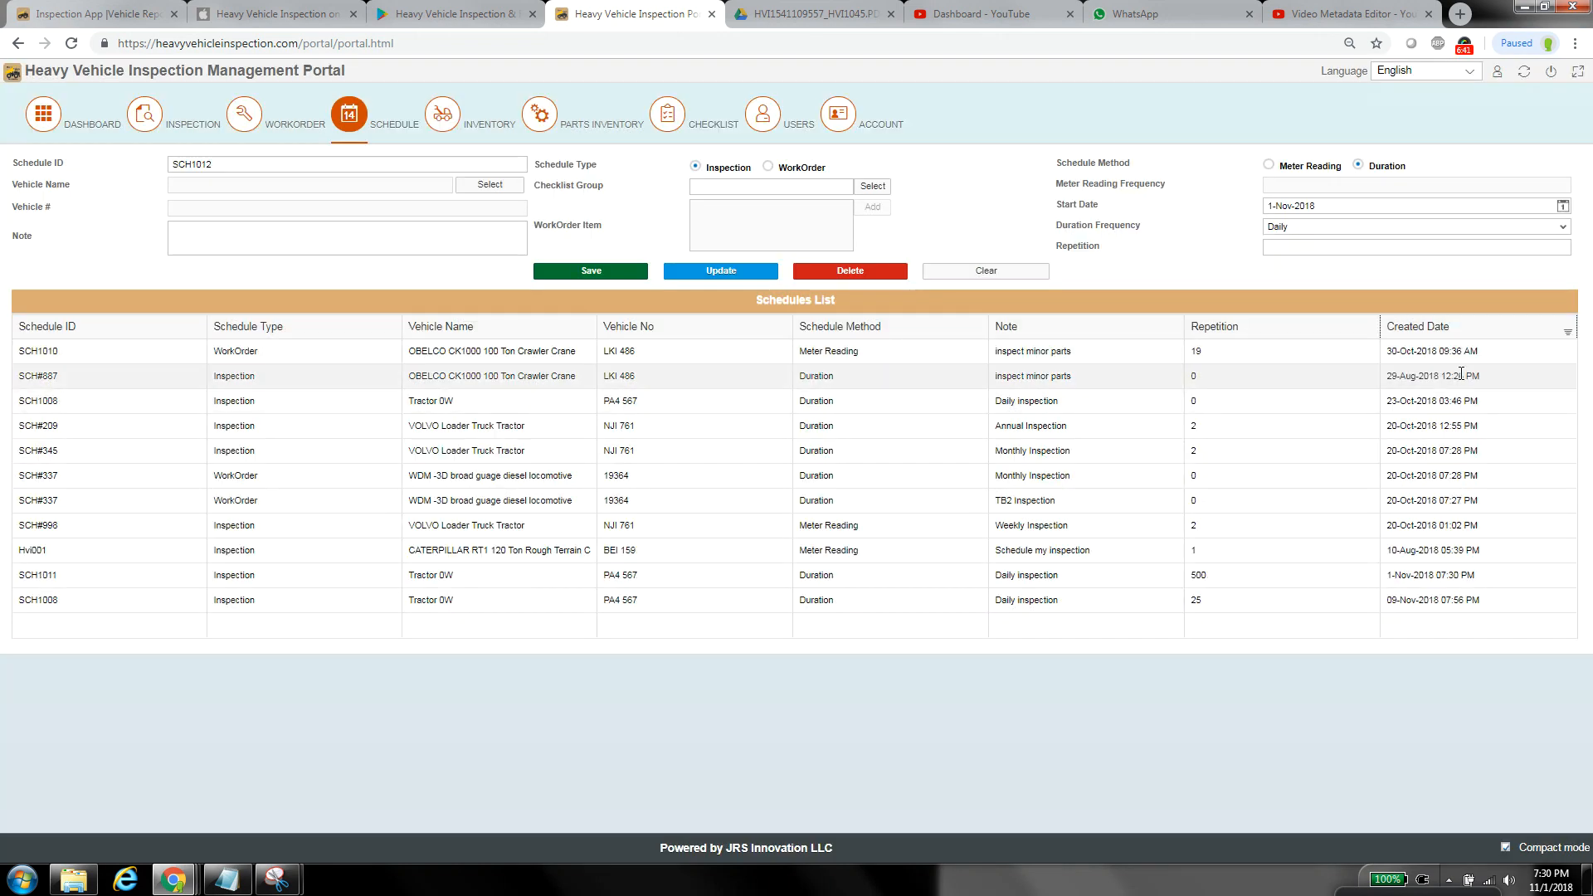
{"action": "left_click", "coordinate": [1455, 333]}
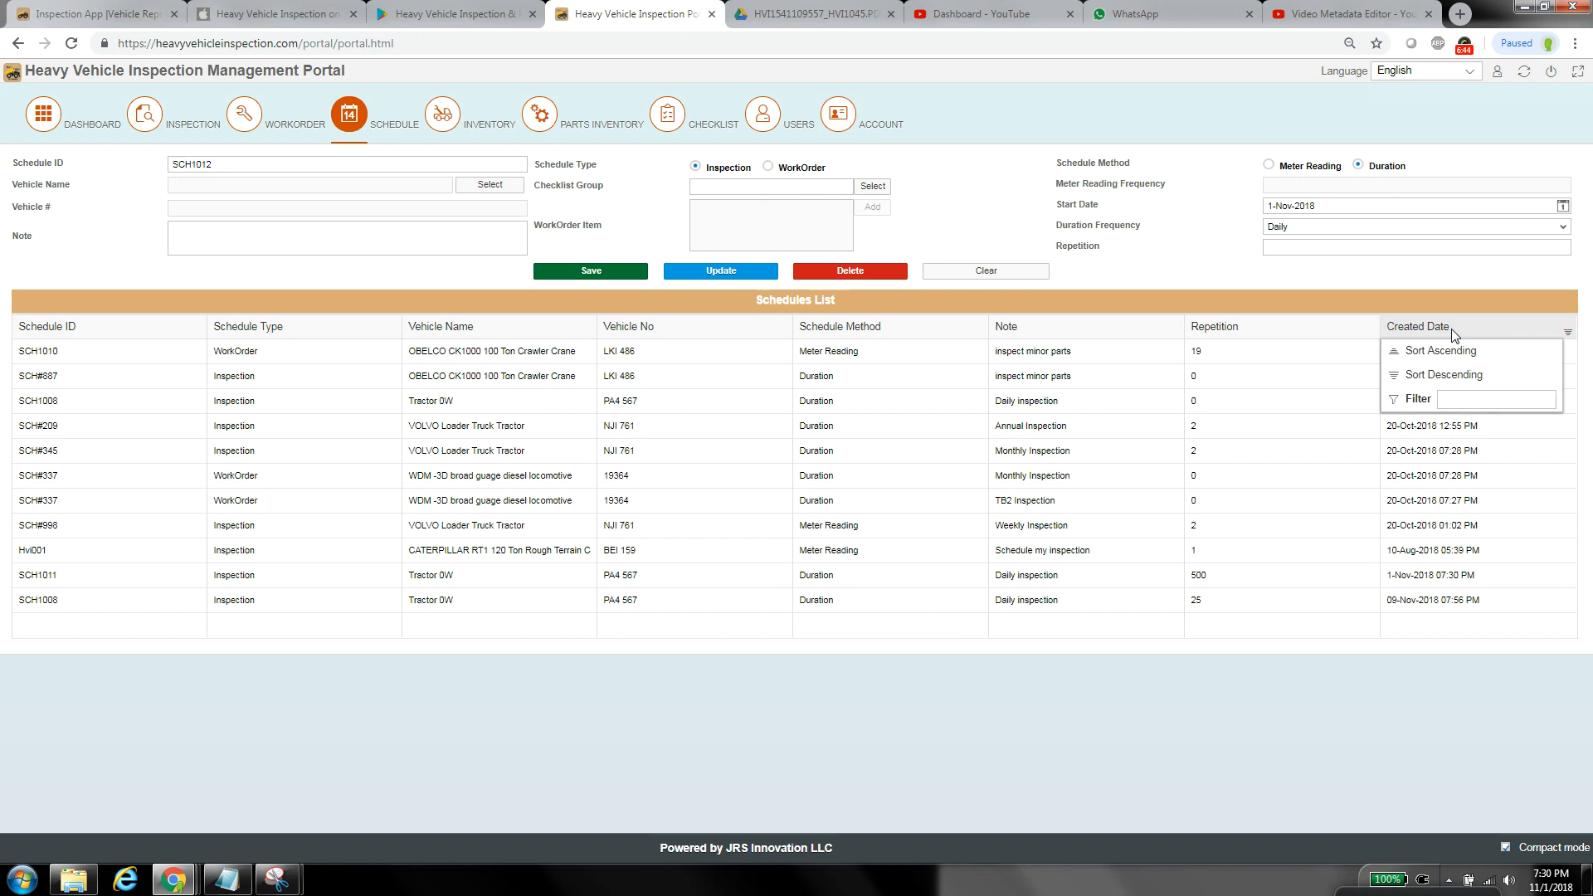
{"action": "left_click", "coordinate": [1447, 375]}
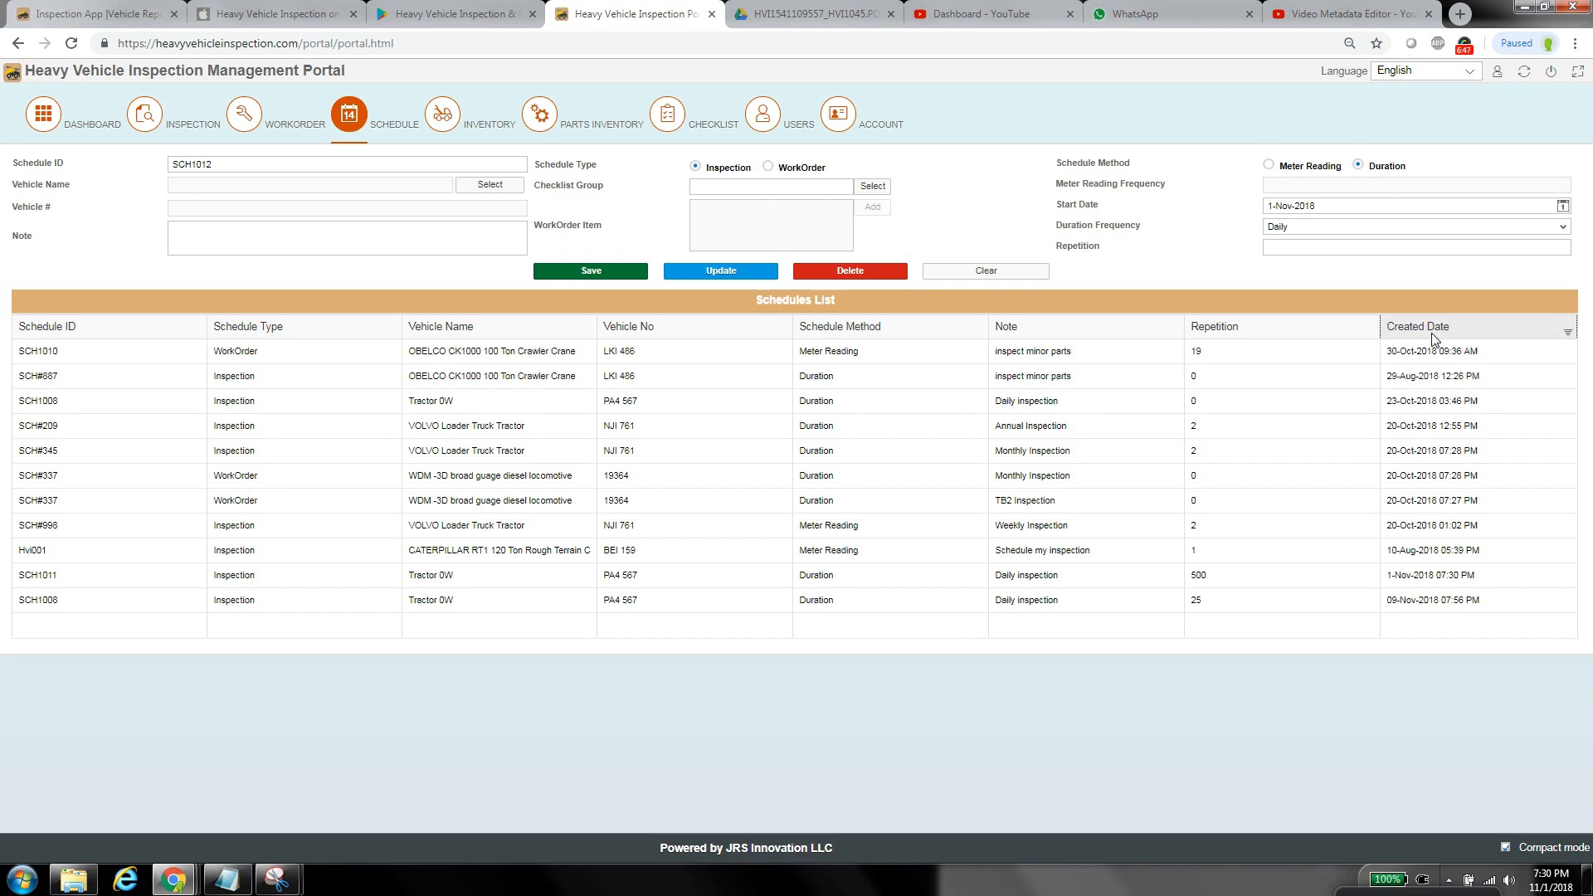
{"action": "left_click", "coordinate": [1425, 578]}
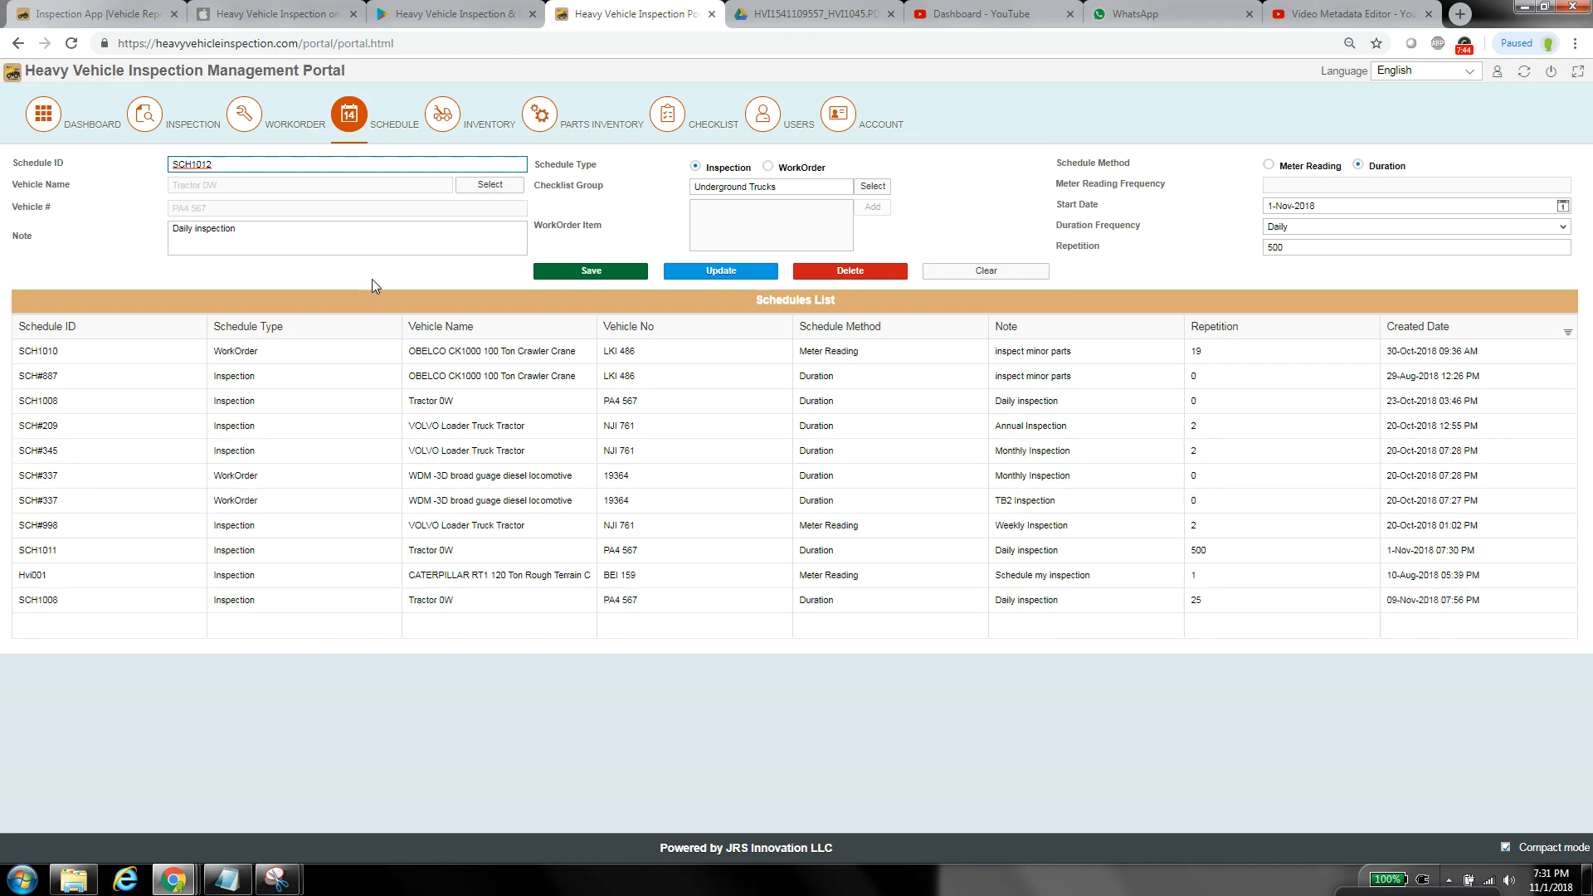
Check the upcoming schedule's vehicle number, ID and date on the dashboard.
{"action": "left_click", "coordinate": [64, 138]}
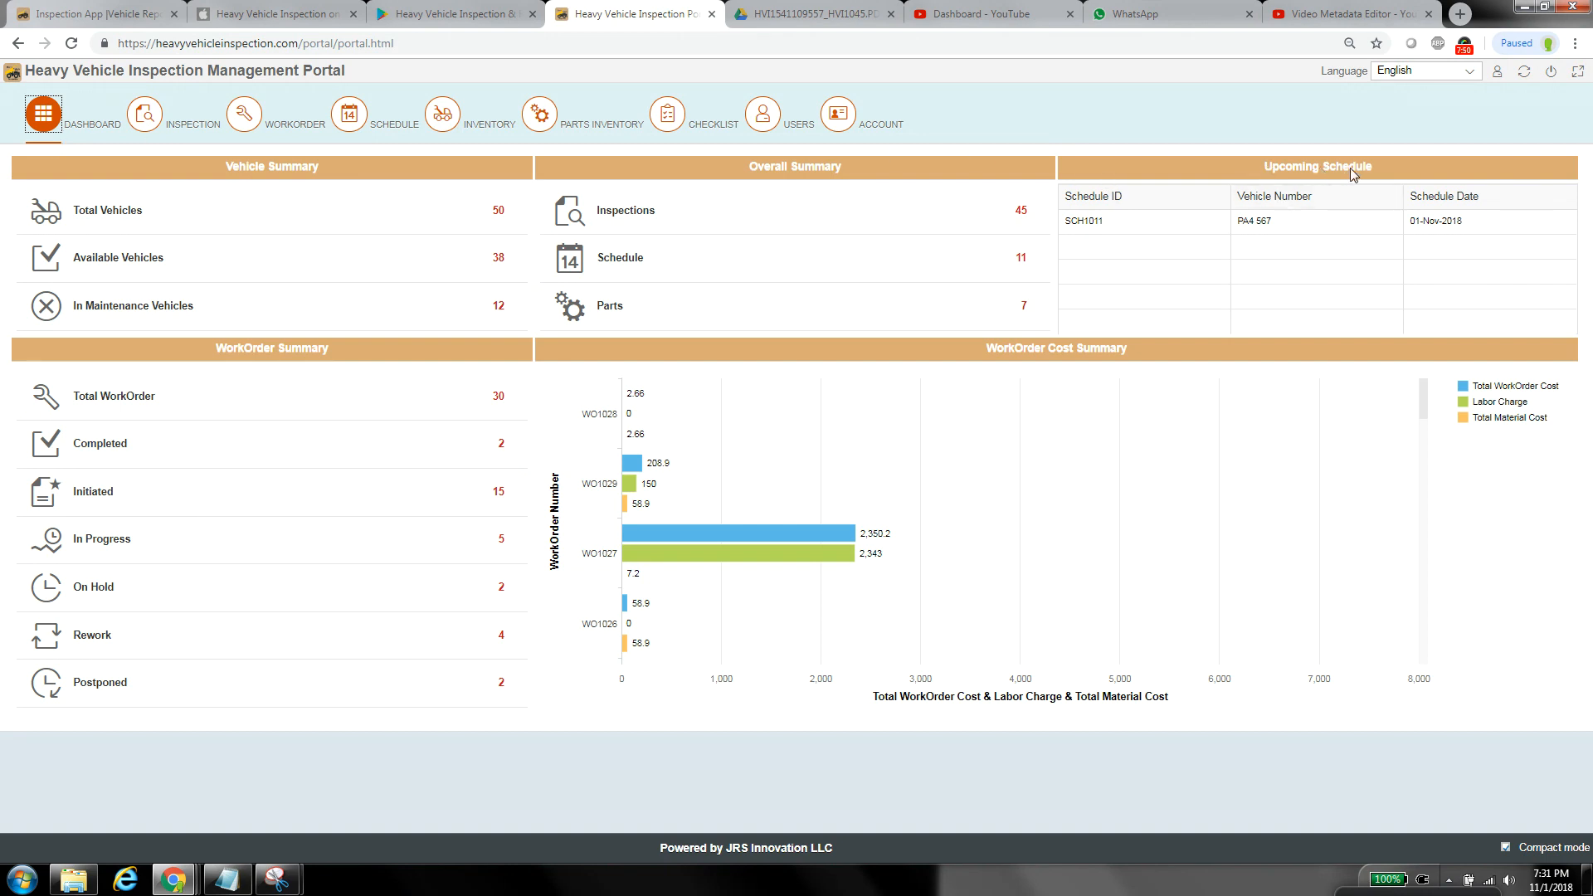
{"action": "left_click_drag", "start_coordinate": [1494, 228], "coordinate": [1407, 222]}
{"action": "left_click", "coordinate": [1153, 139]}
{"action": "double_click", "coordinate": [1162, 226]}
Switch the Tractor 0W daily inspection schedule to the Meter Reading method with a frequency of 5000 and save it as new schedule SCH1012.
{"action": "left_click", "coordinate": [379, 132]}
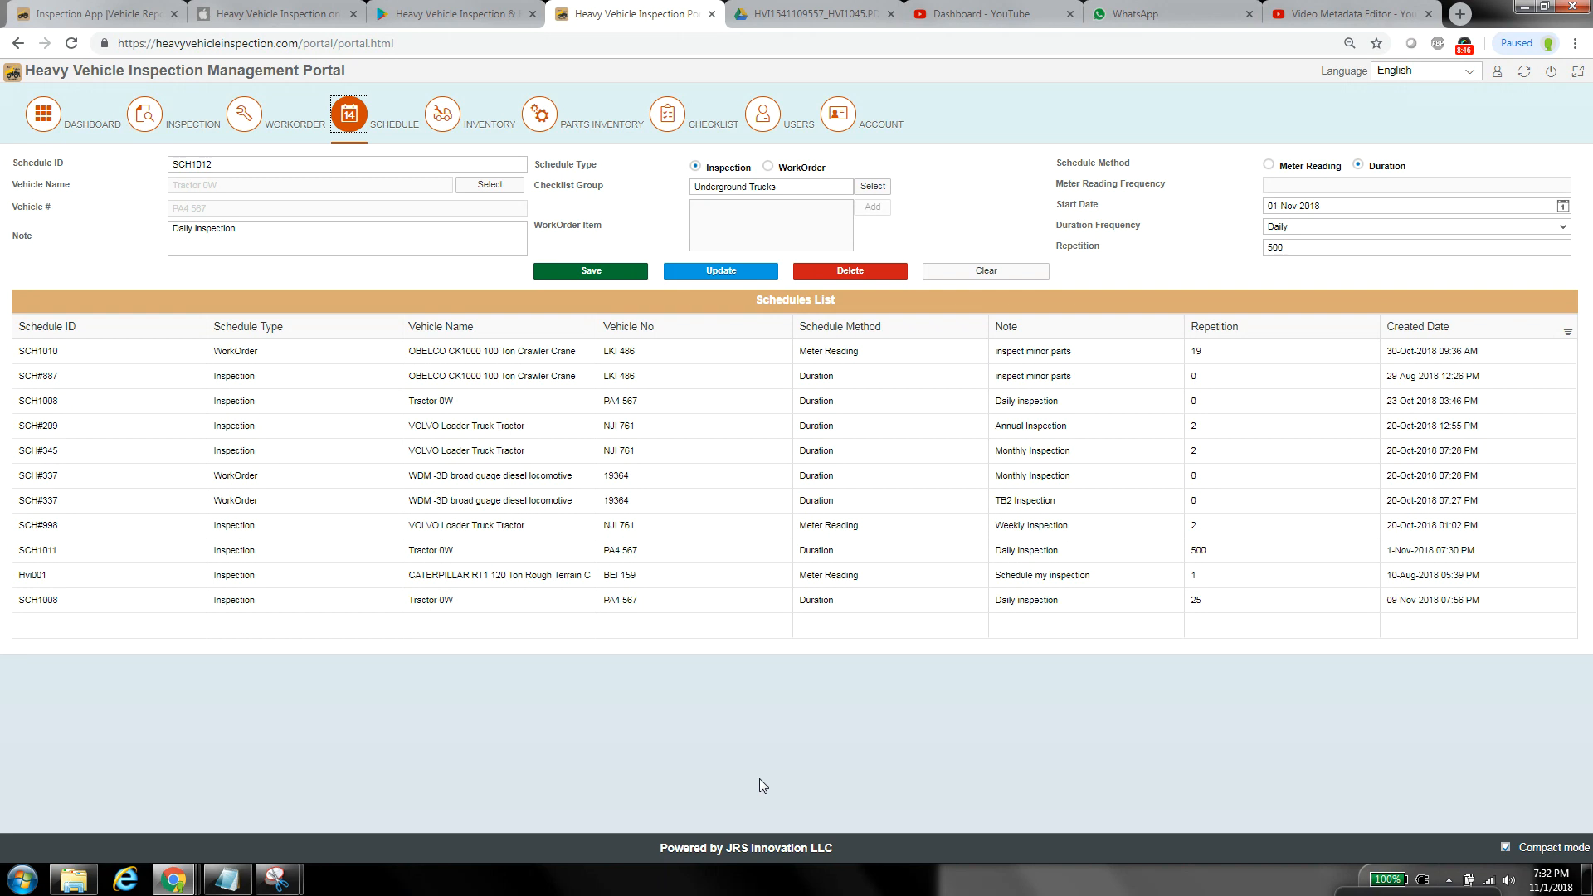
{"action": "key", "text": "Tab"}
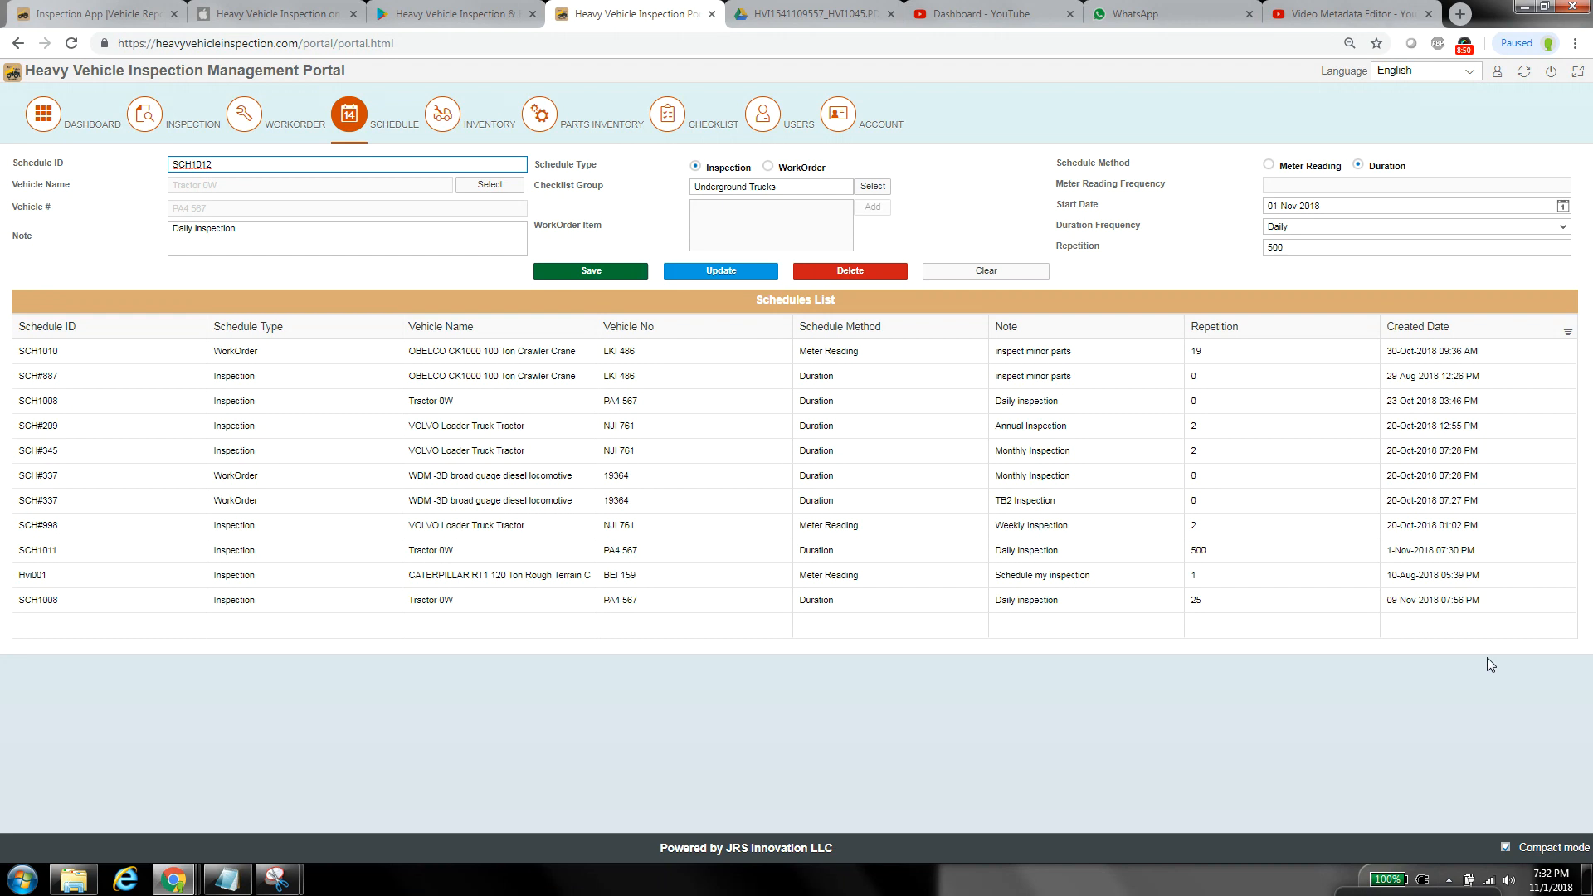
{"action": "left_click_drag", "start_coordinate": [1131, 164], "coordinate": [1055, 164]}
{"action": "left_click", "coordinate": [1267, 165]}
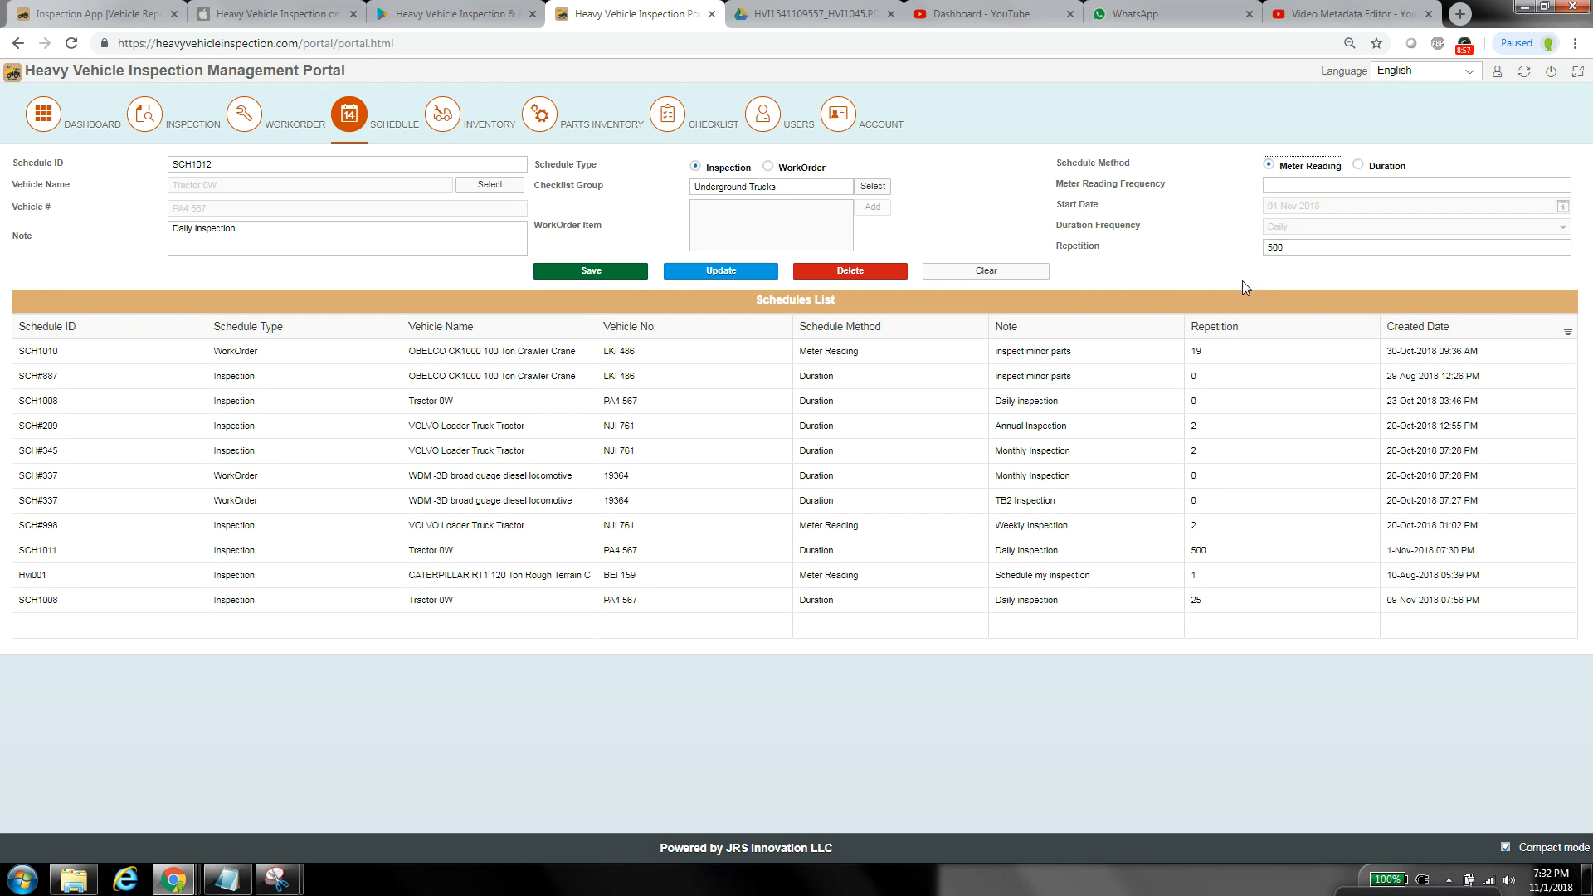
{"action": "left_click", "coordinate": [1317, 186]}
{"action": "type", "text": "5000"}
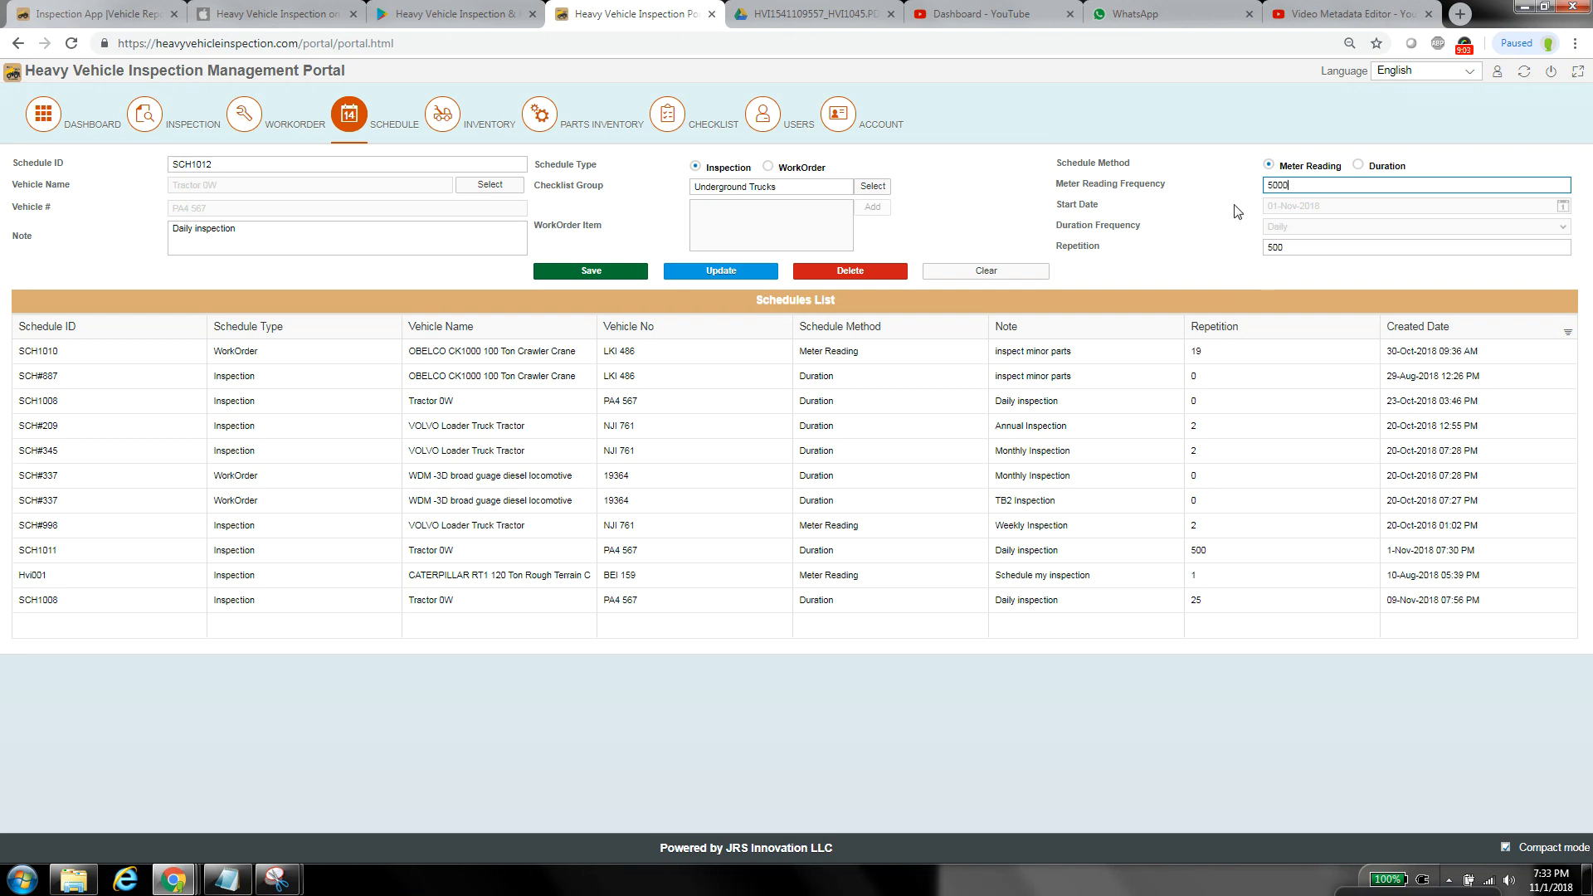
{"action": "left_click", "coordinate": [1237, 210]}
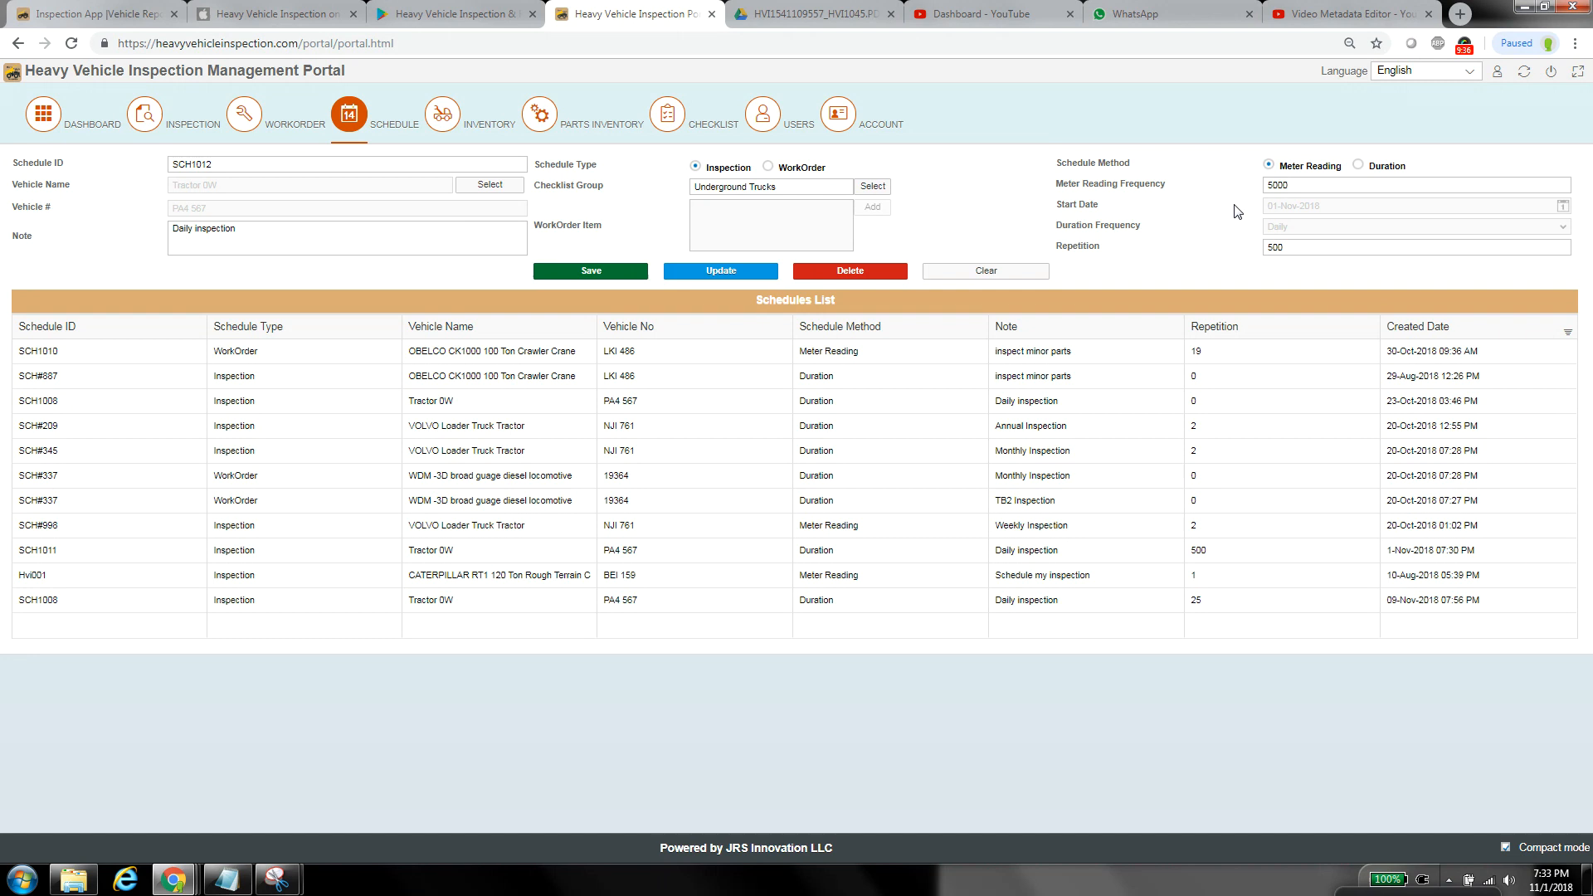
{"action": "left_click", "coordinate": [1236, 211]}
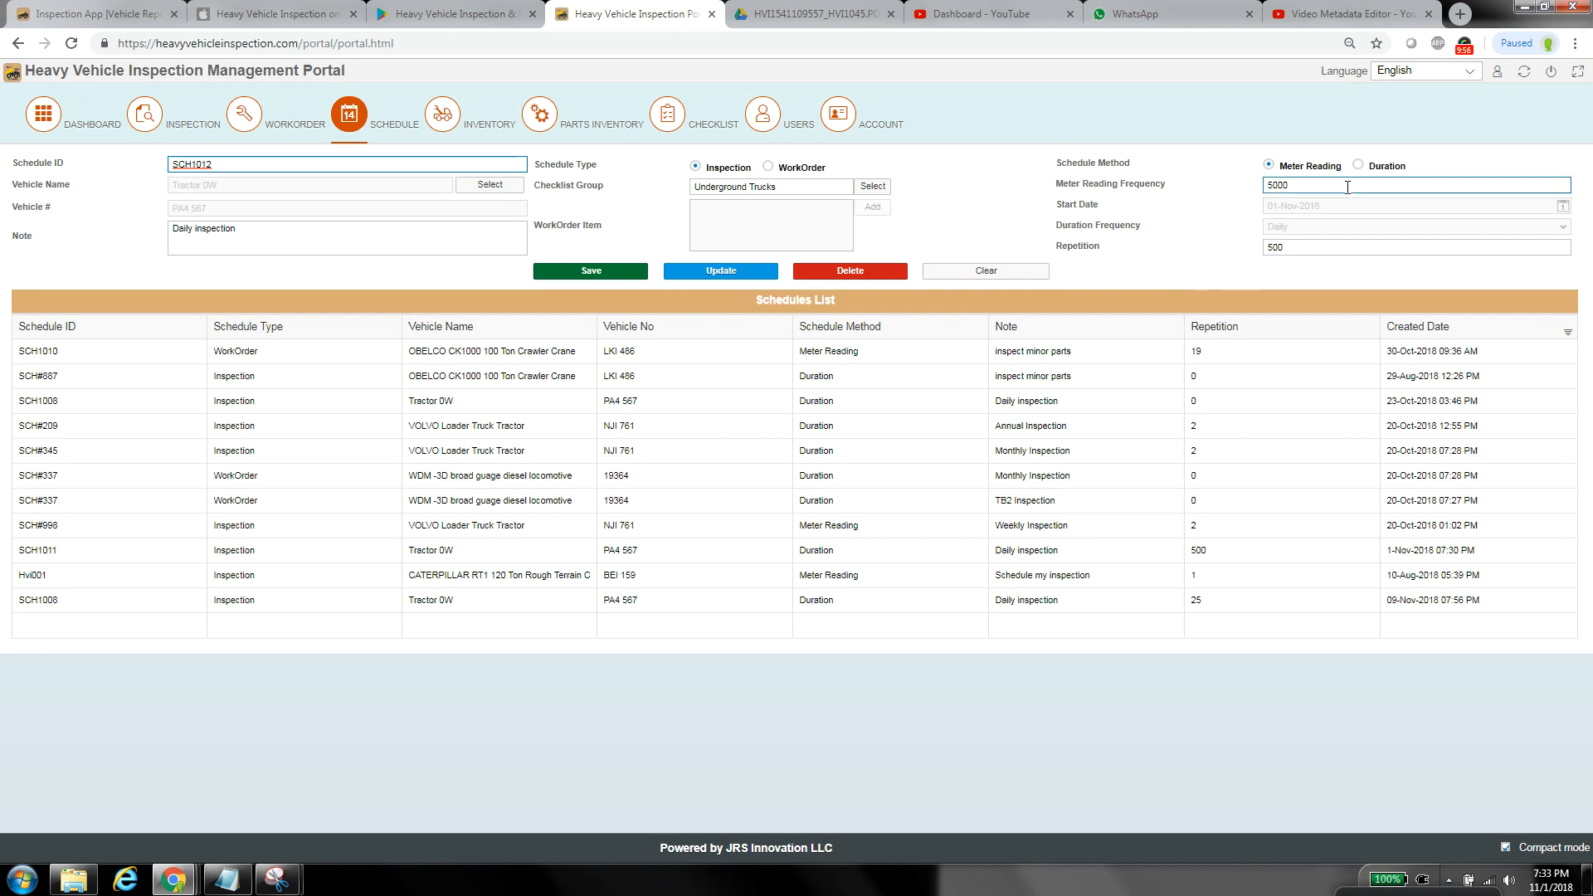
{"action": "double_click", "coordinate": [1319, 181]}
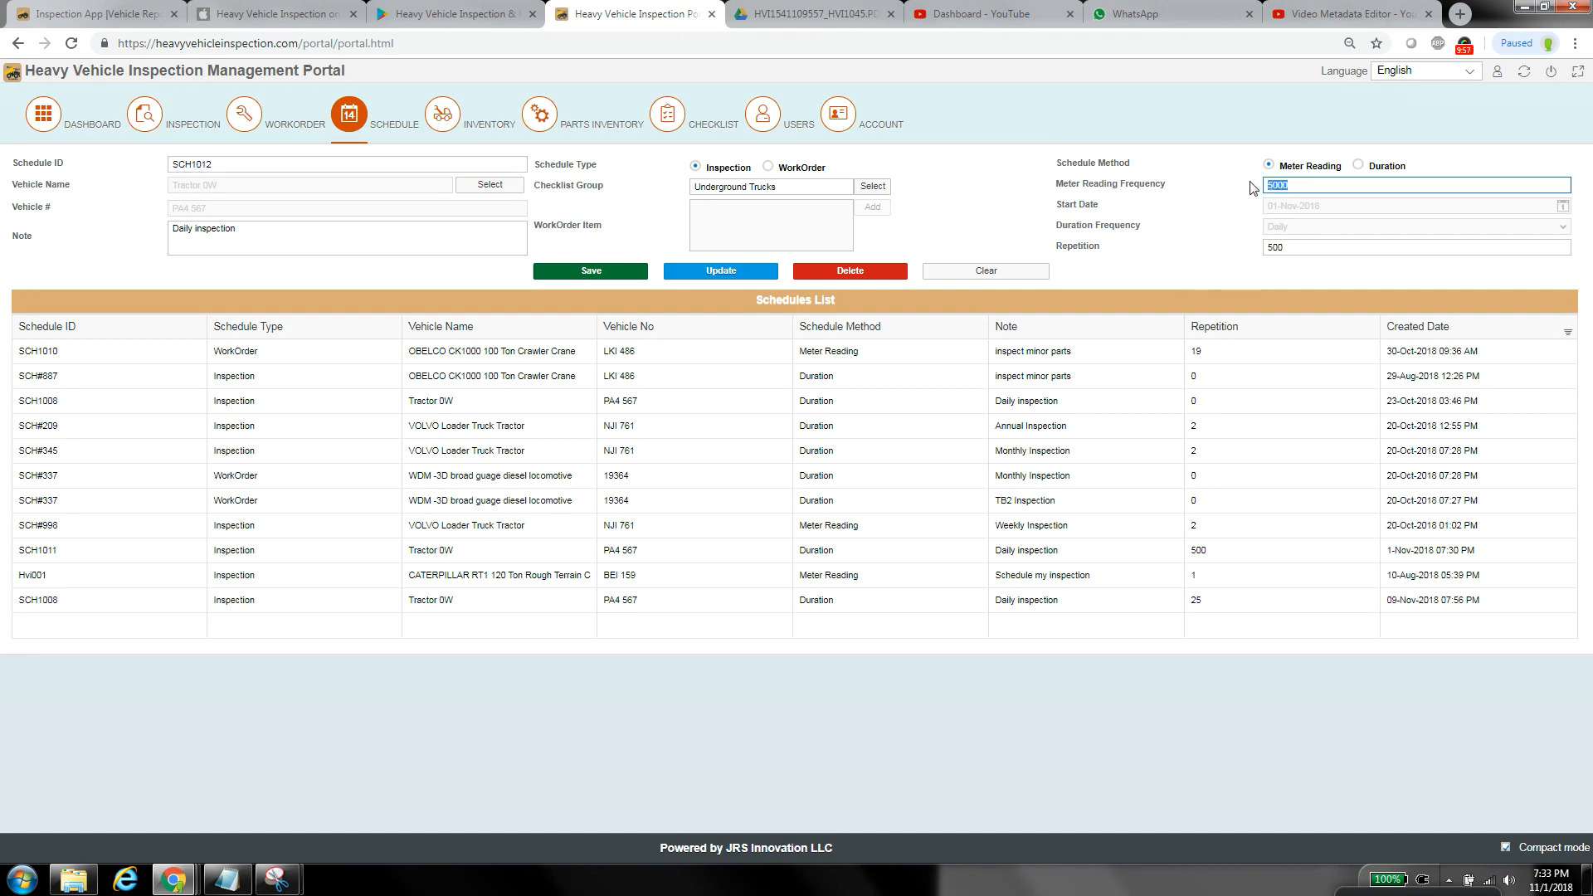
{"action": "left_click", "coordinate": [630, 272]}
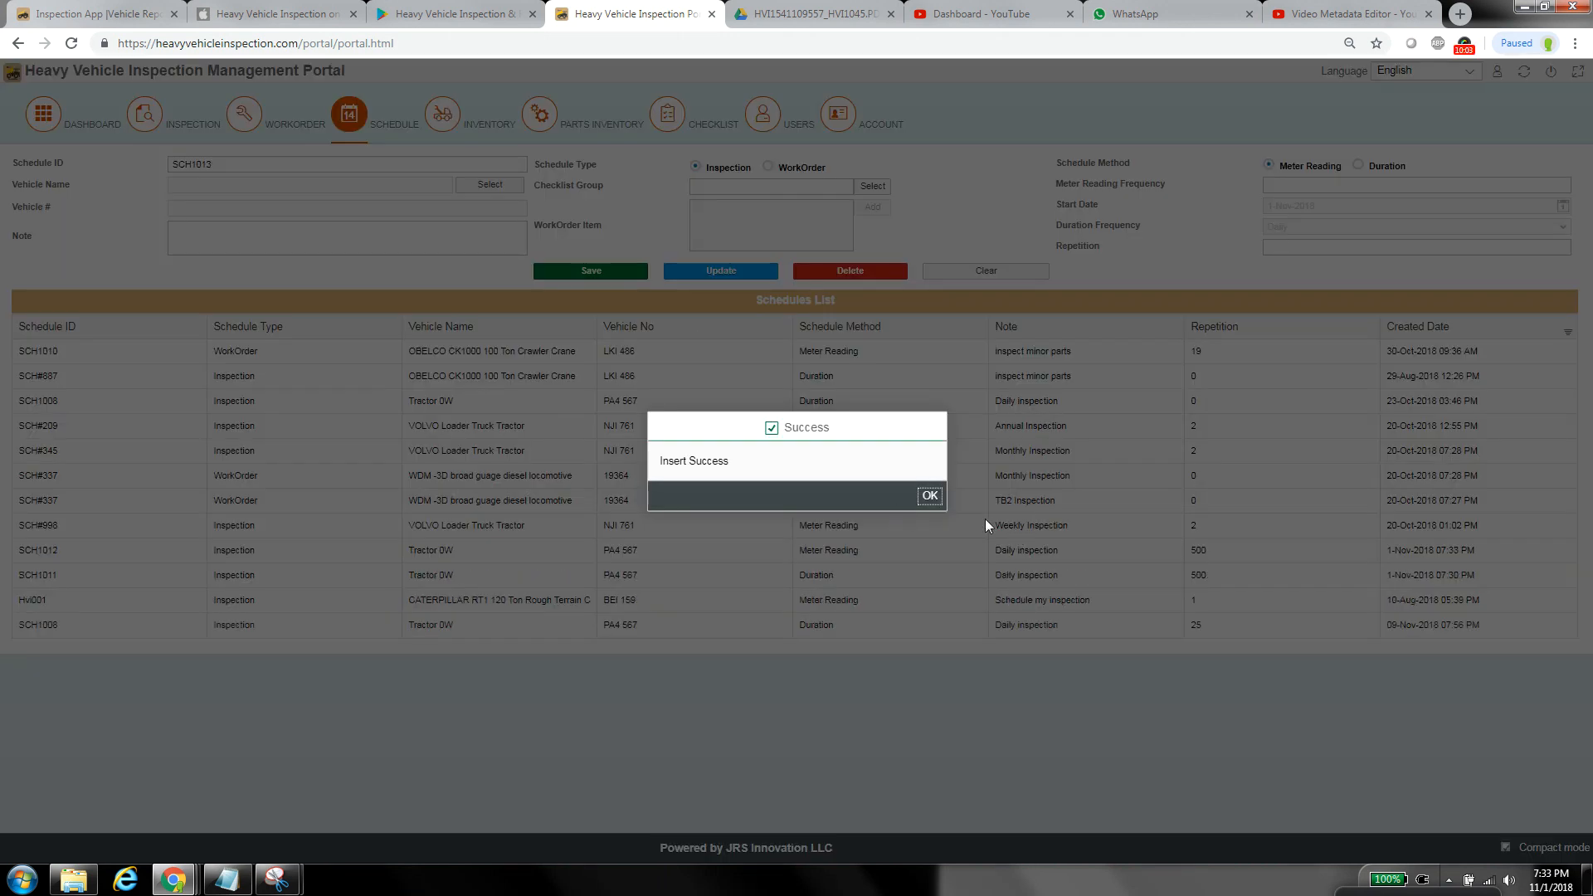
{"action": "left_click", "coordinate": [929, 495]}
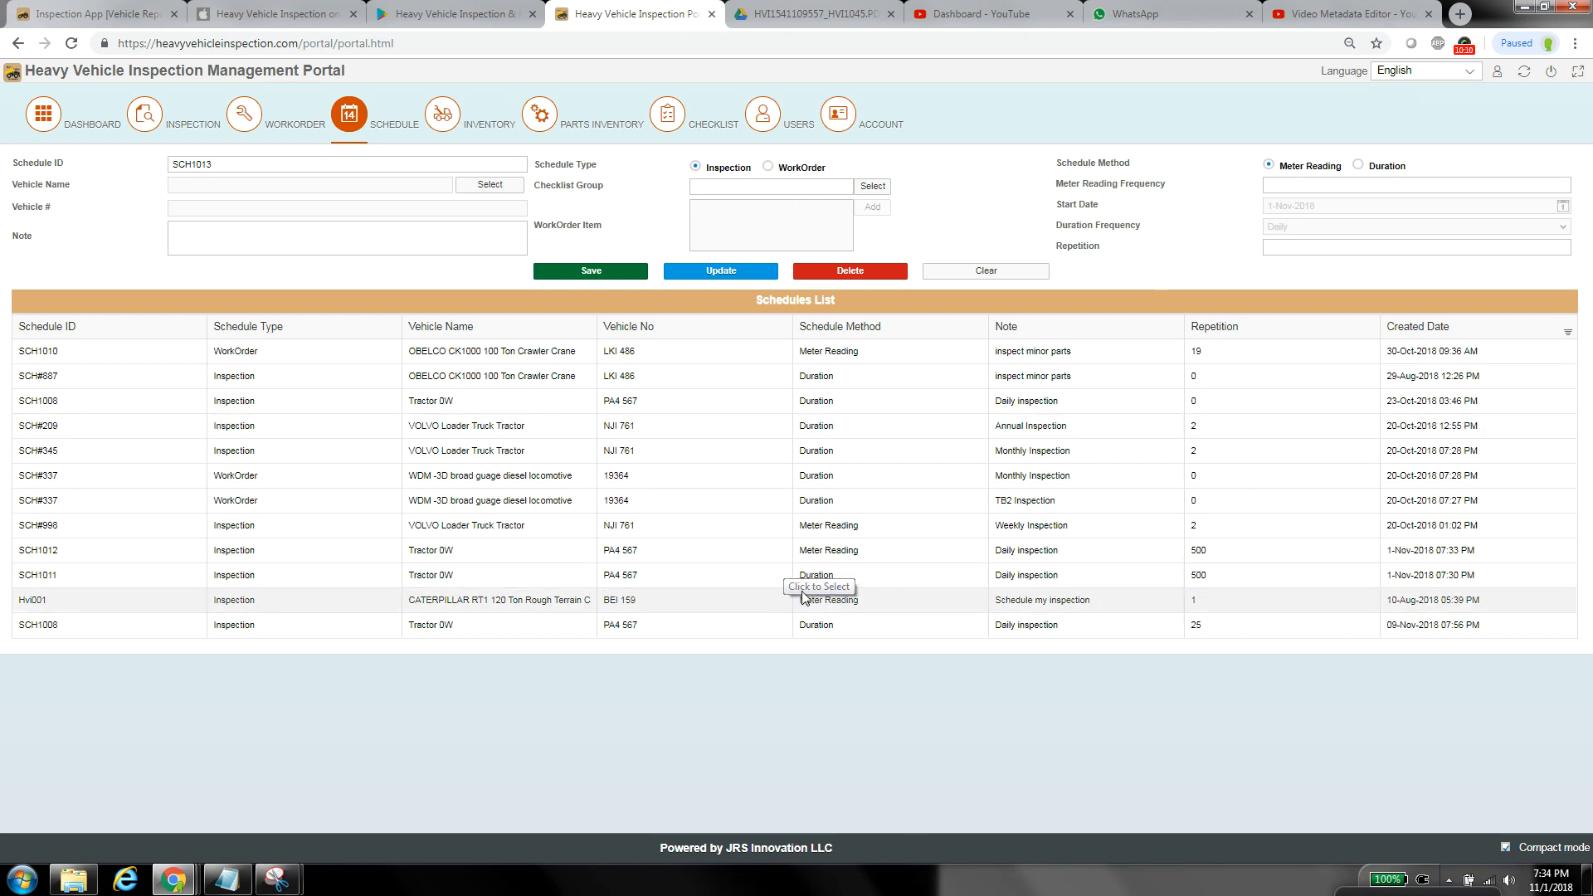
Review the details of the Caterpillar crane's meter-reading schedule Hvi001 and the Tractor 0W schedule SCH1011.
{"action": "left_click_drag", "start_coordinate": [809, 601], "coordinate": [798, 606]}
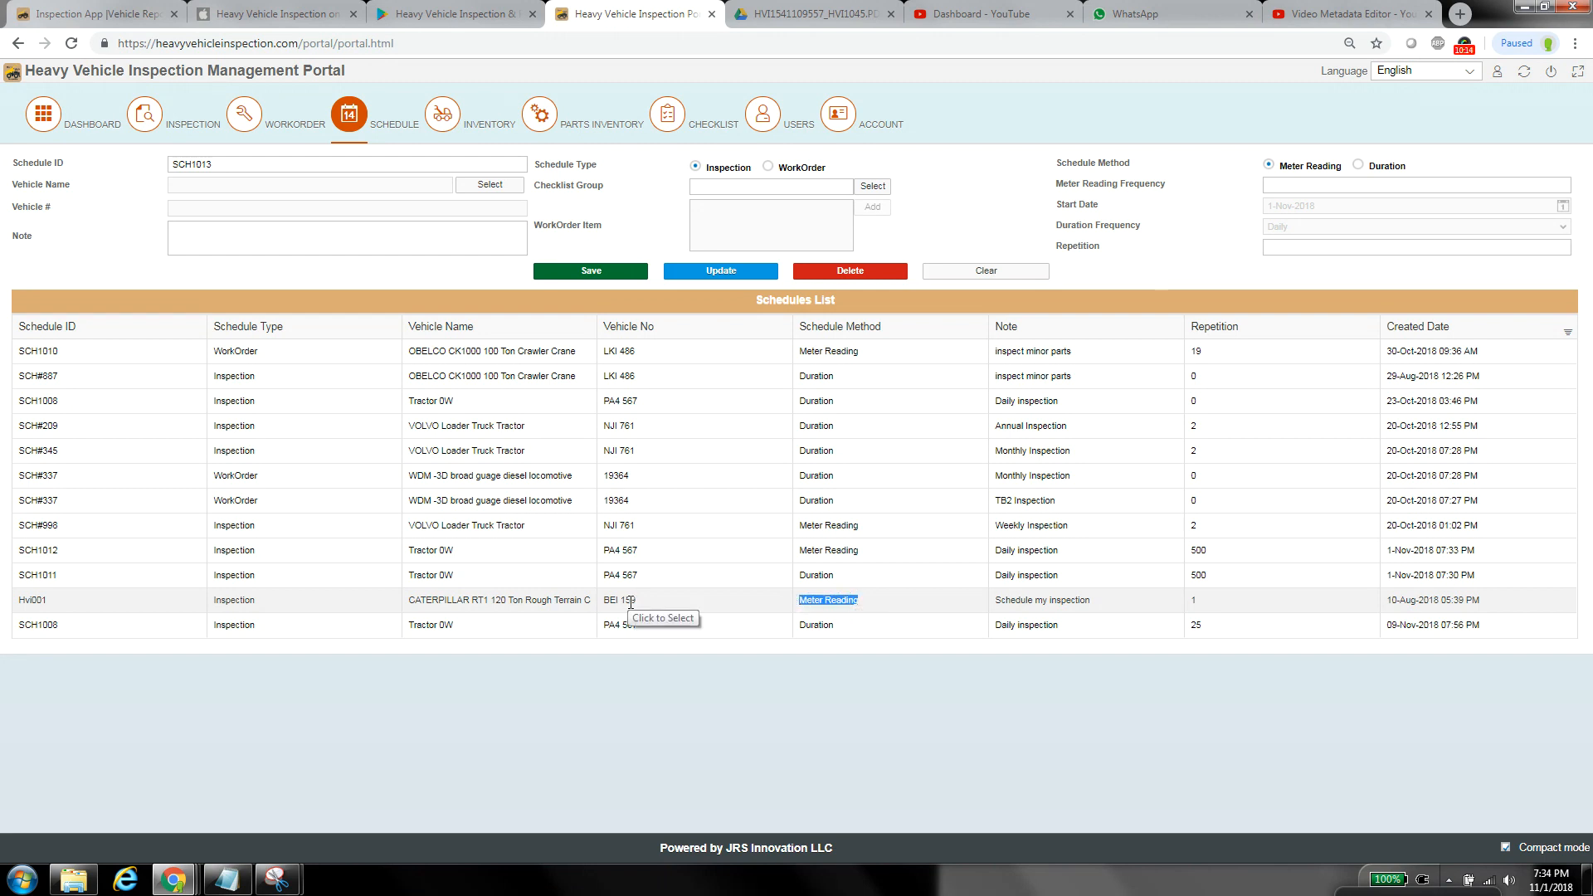
{"action": "left_click_drag", "start_coordinate": [636, 599], "coordinate": [603, 599]}
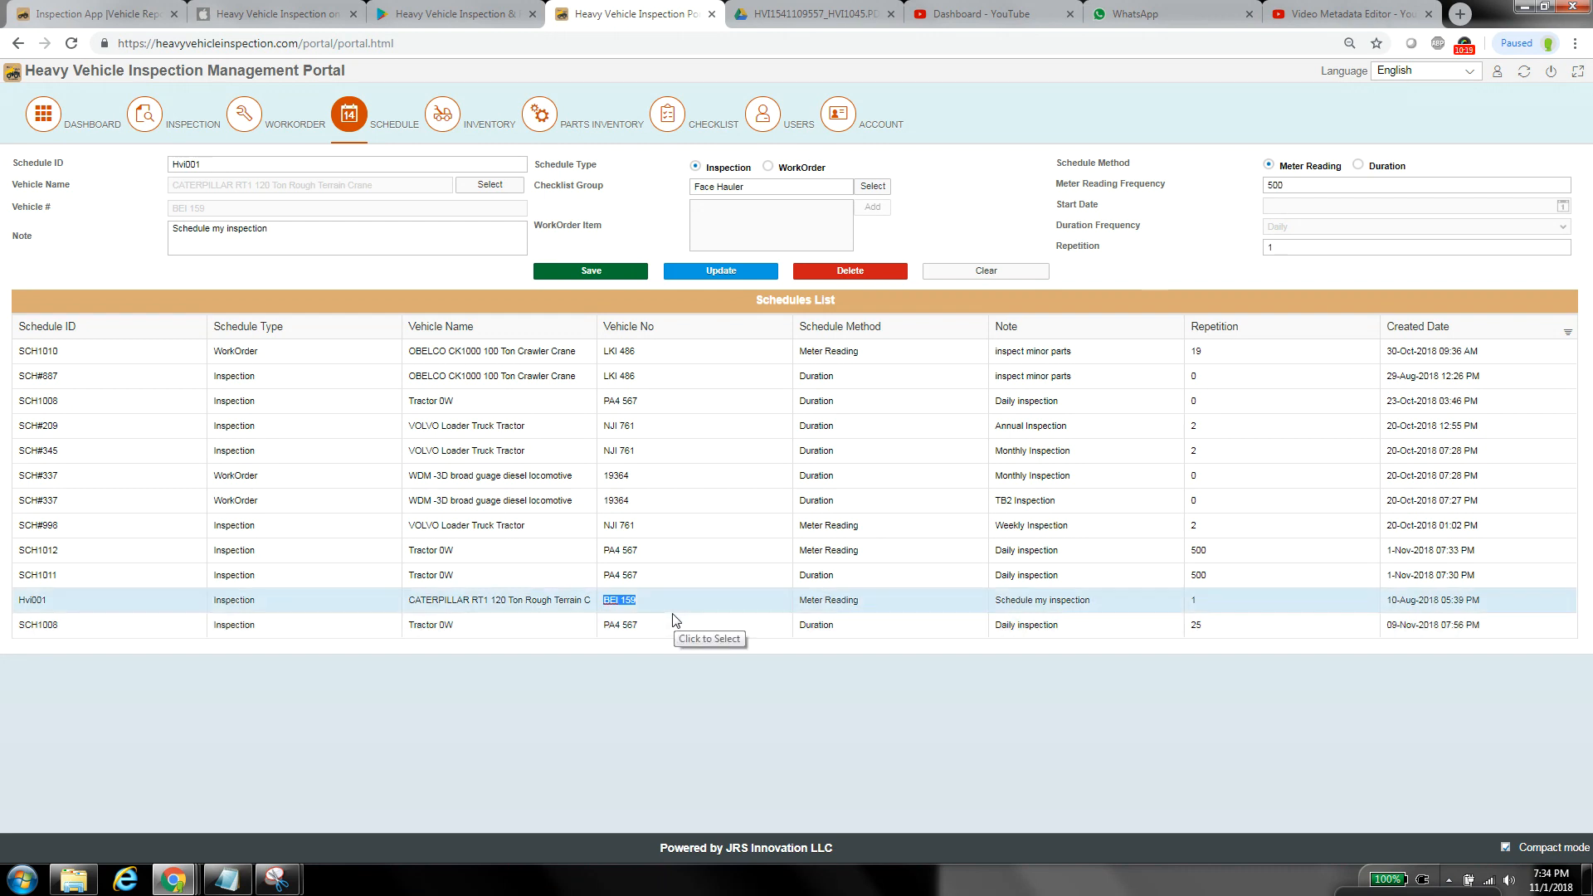
{"action": "left_click", "coordinate": [1204, 202]}
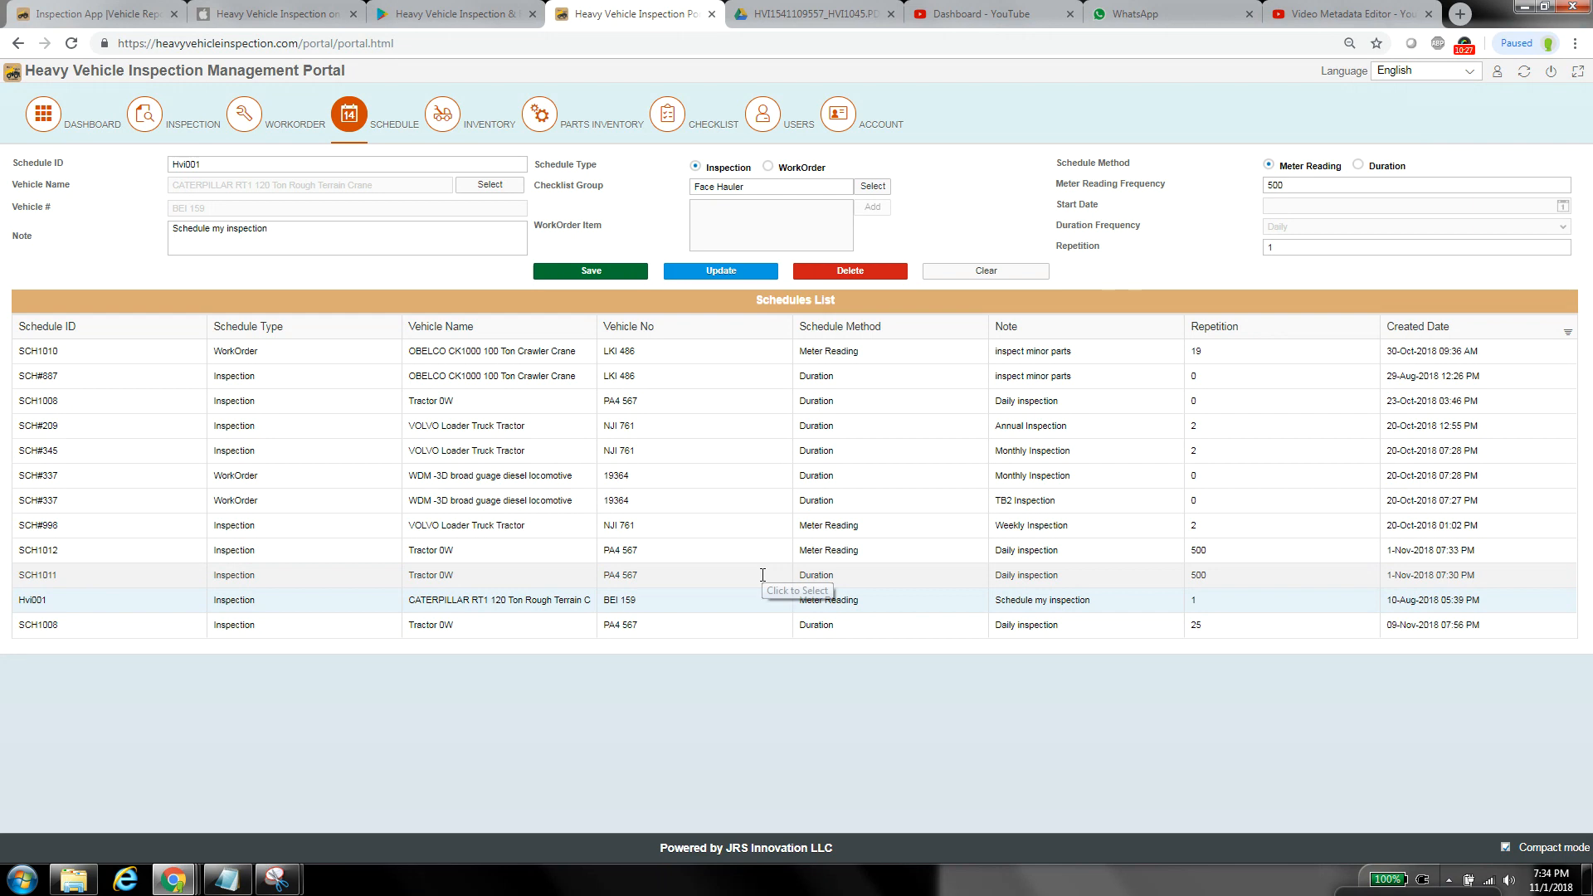
{"action": "left_click", "coordinate": [628, 575]}
{"action": "left_click_drag", "start_coordinate": [637, 575], "coordinate": [594, 582]}
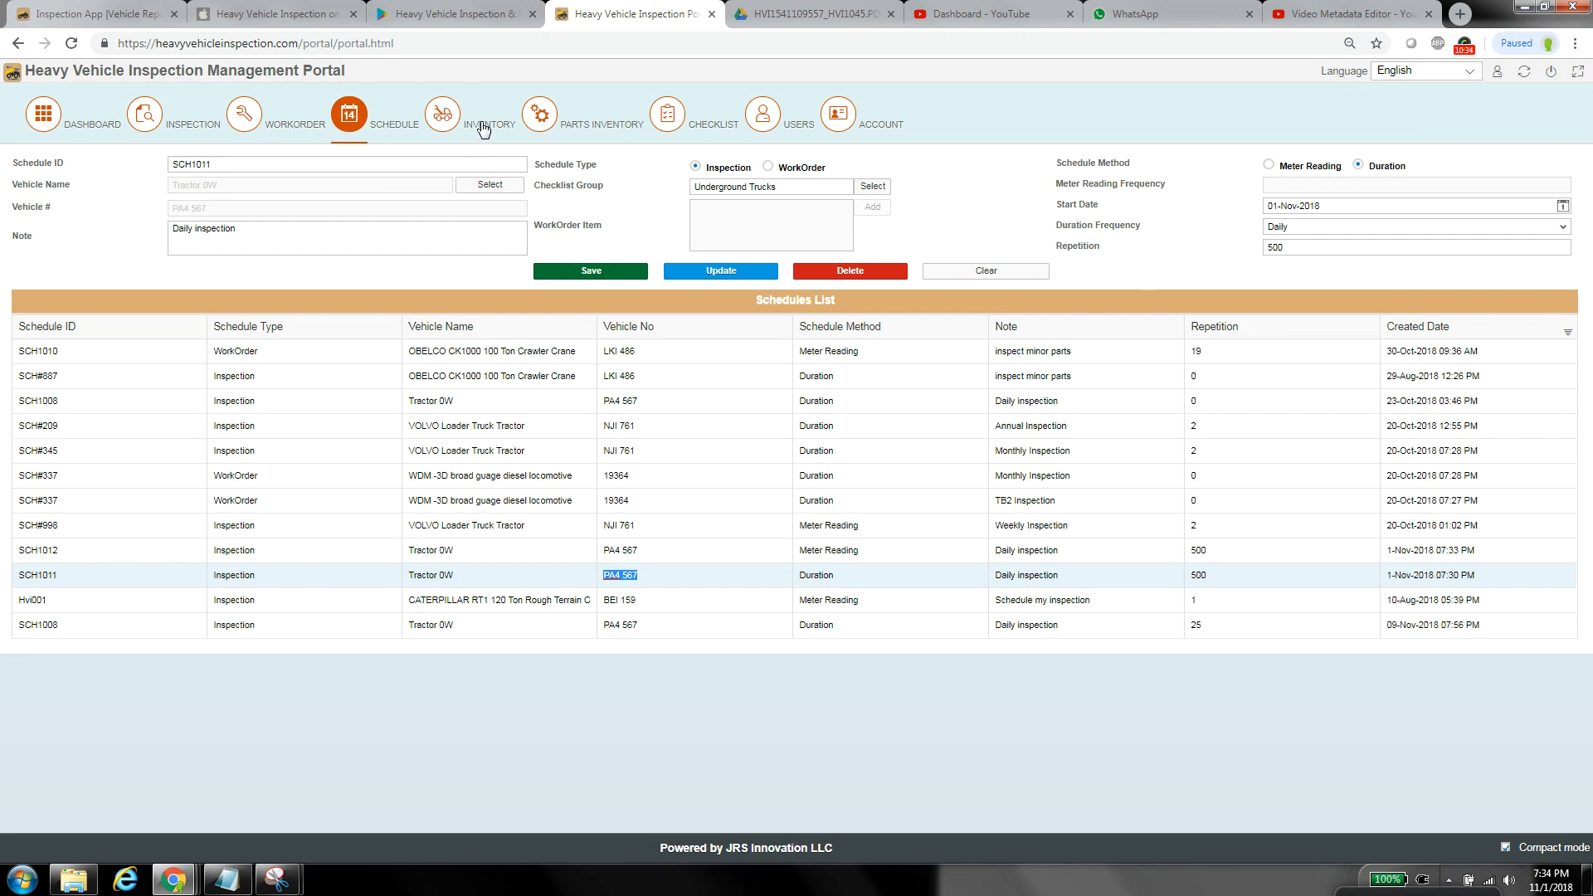
{"action": "left_click", "coordinate": [45, 130]}
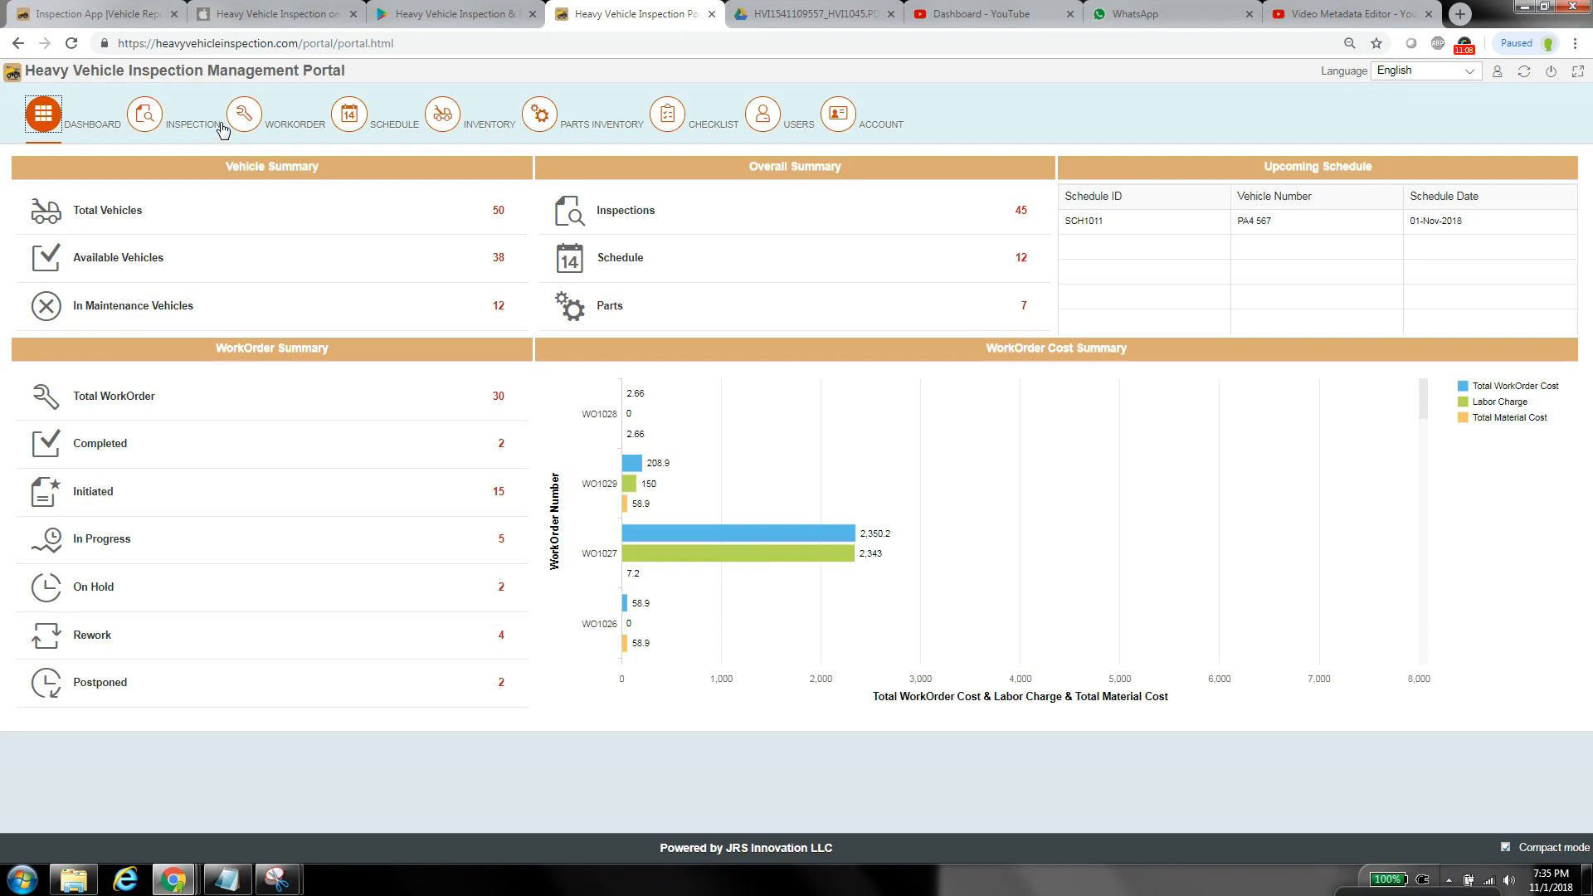
{"action": "left_click", "coordinate": [506, 125]}
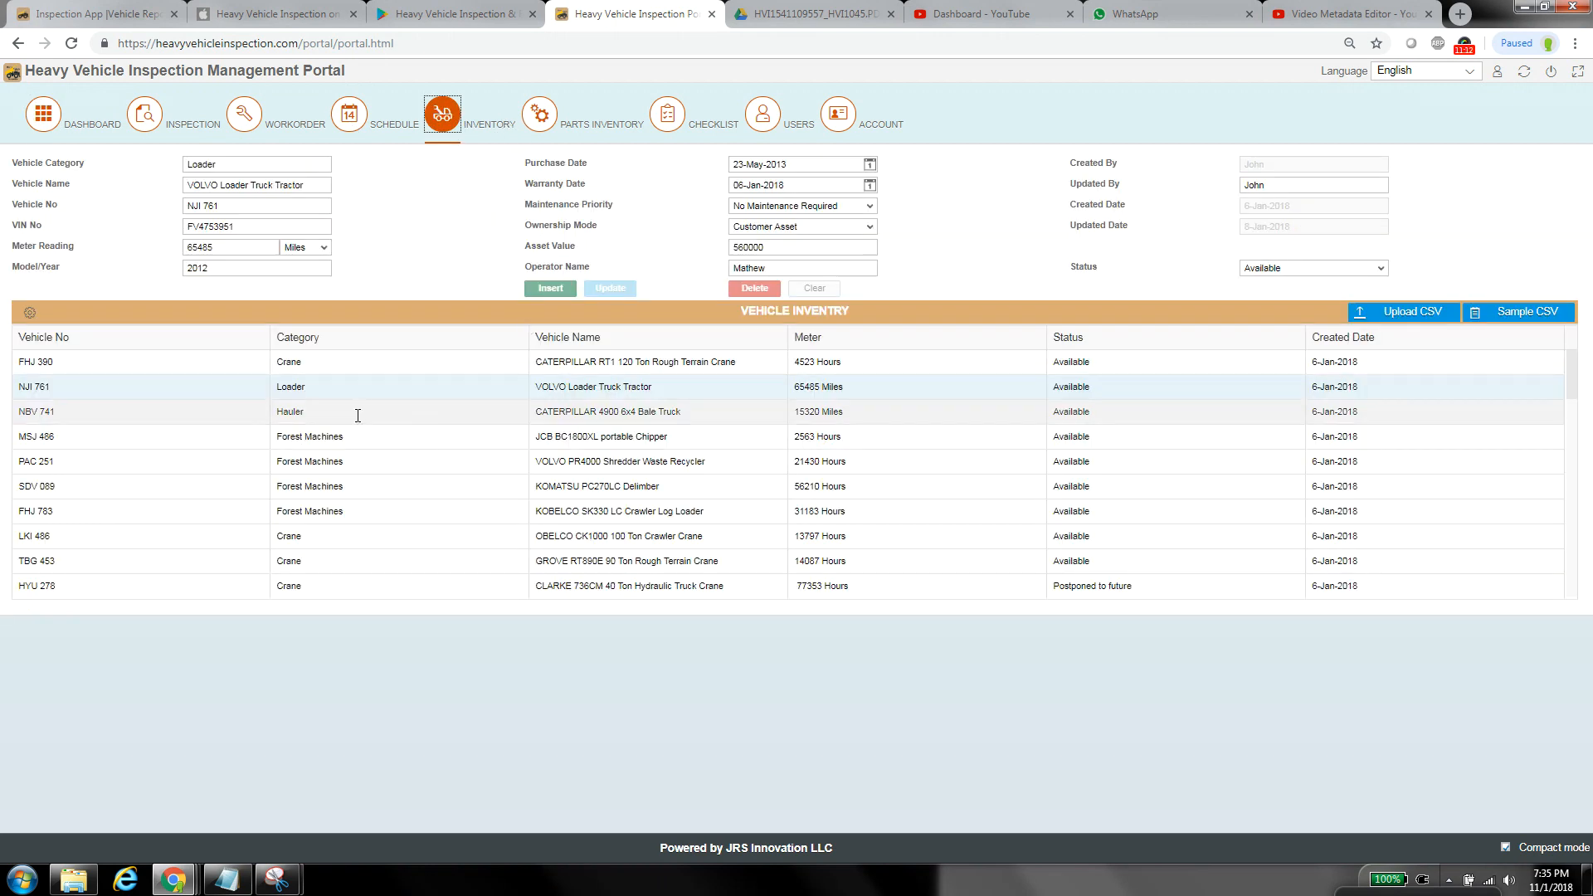
{"action": "left_click", "coordinate": [222, 347]}
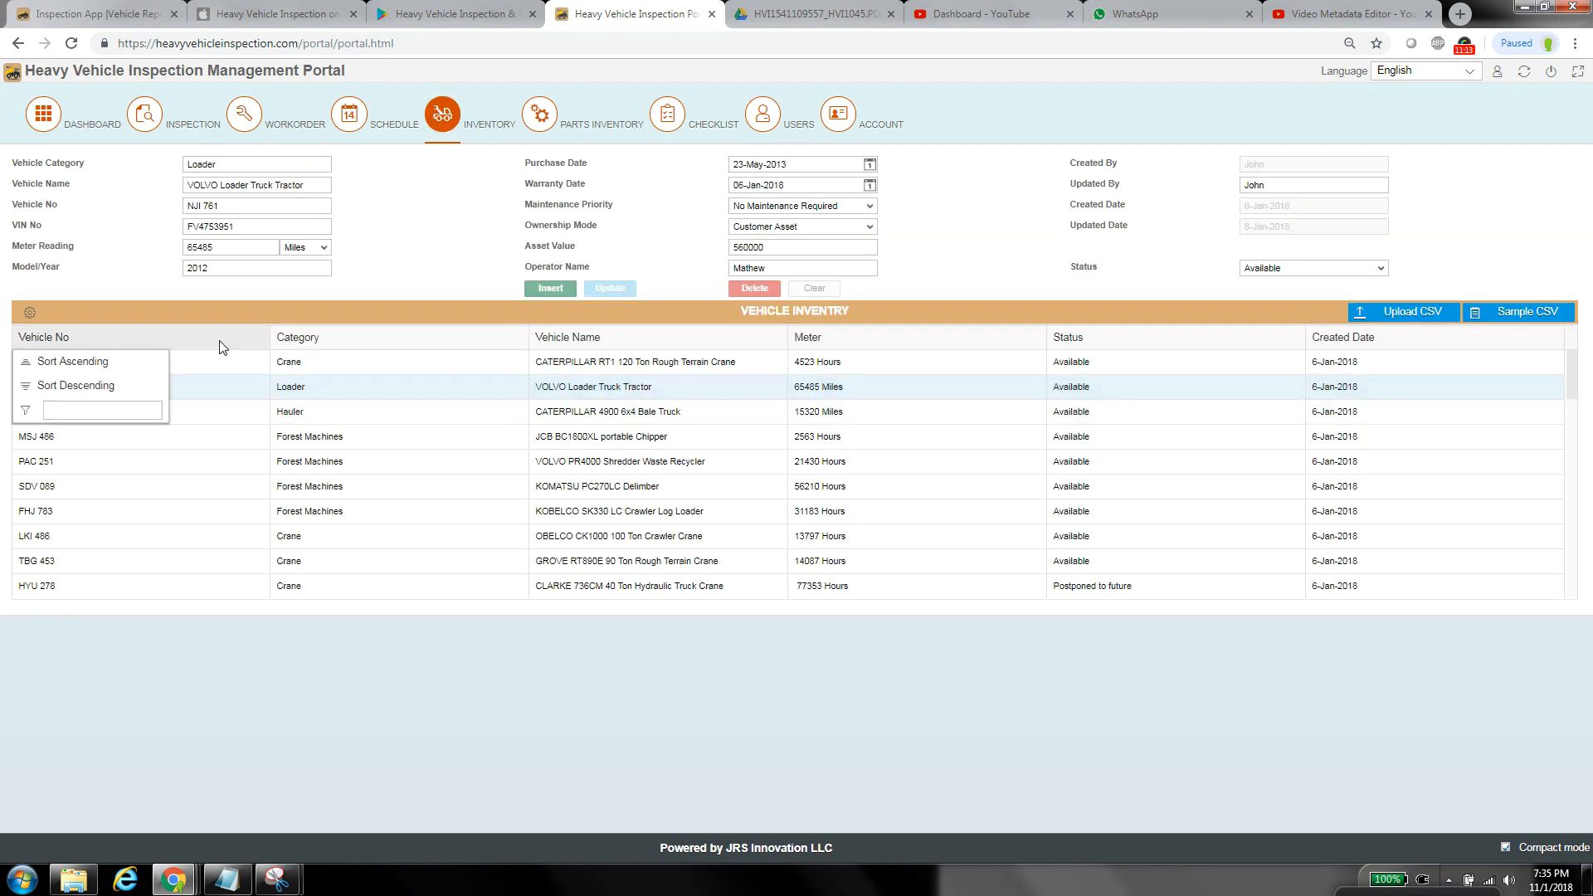
{"action": "left_click", "coordinate": [112, 410]}
{"action": "type", "text": "PA4 567"}
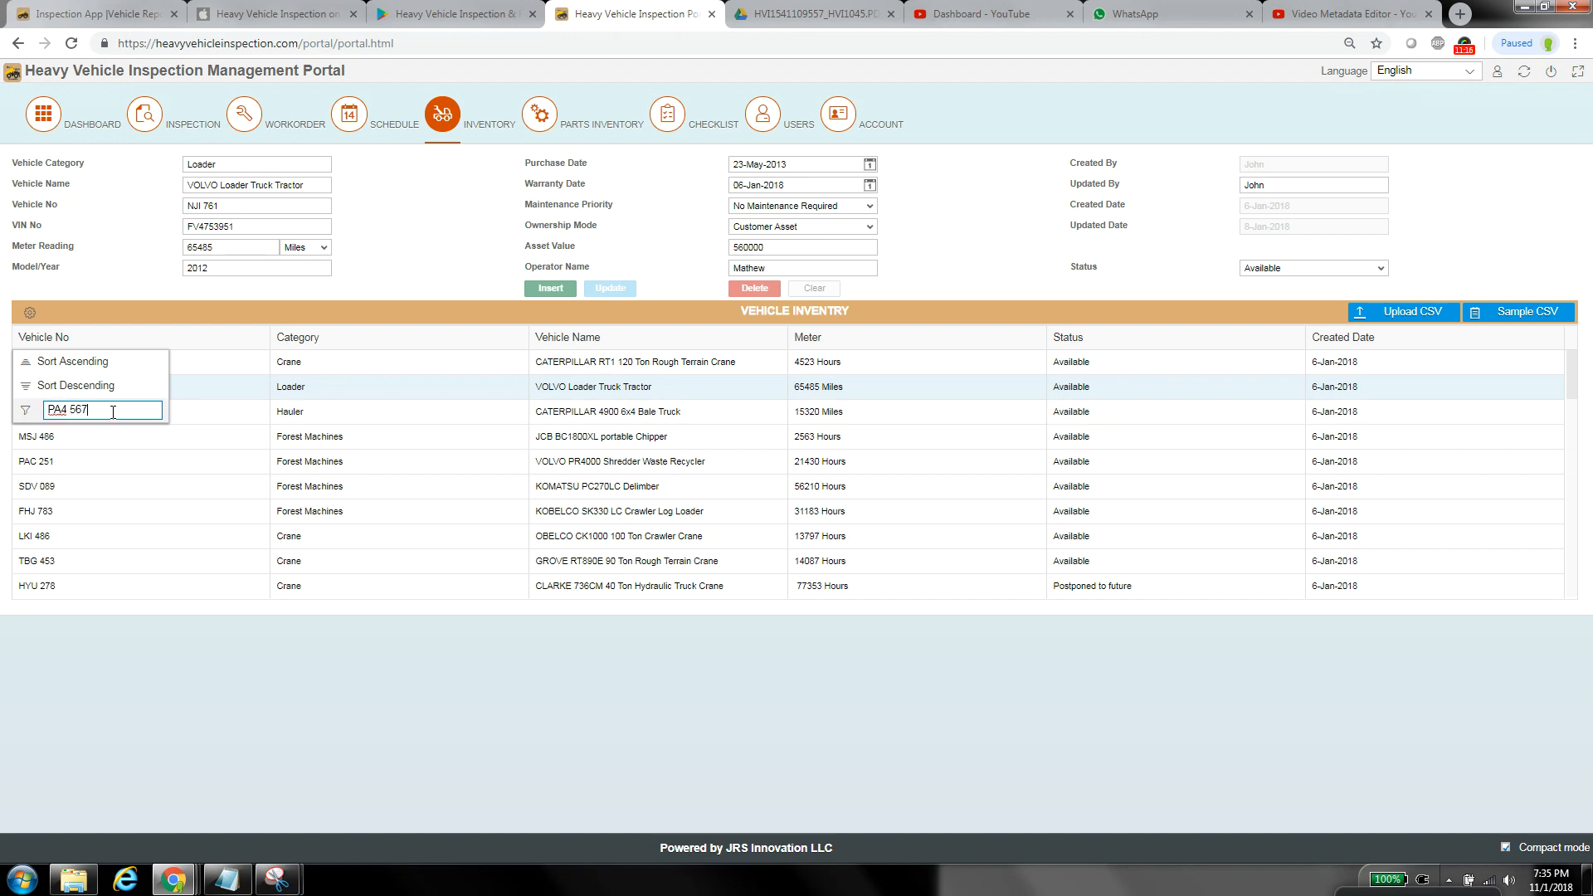
{"action": "key", "text": "Return"}
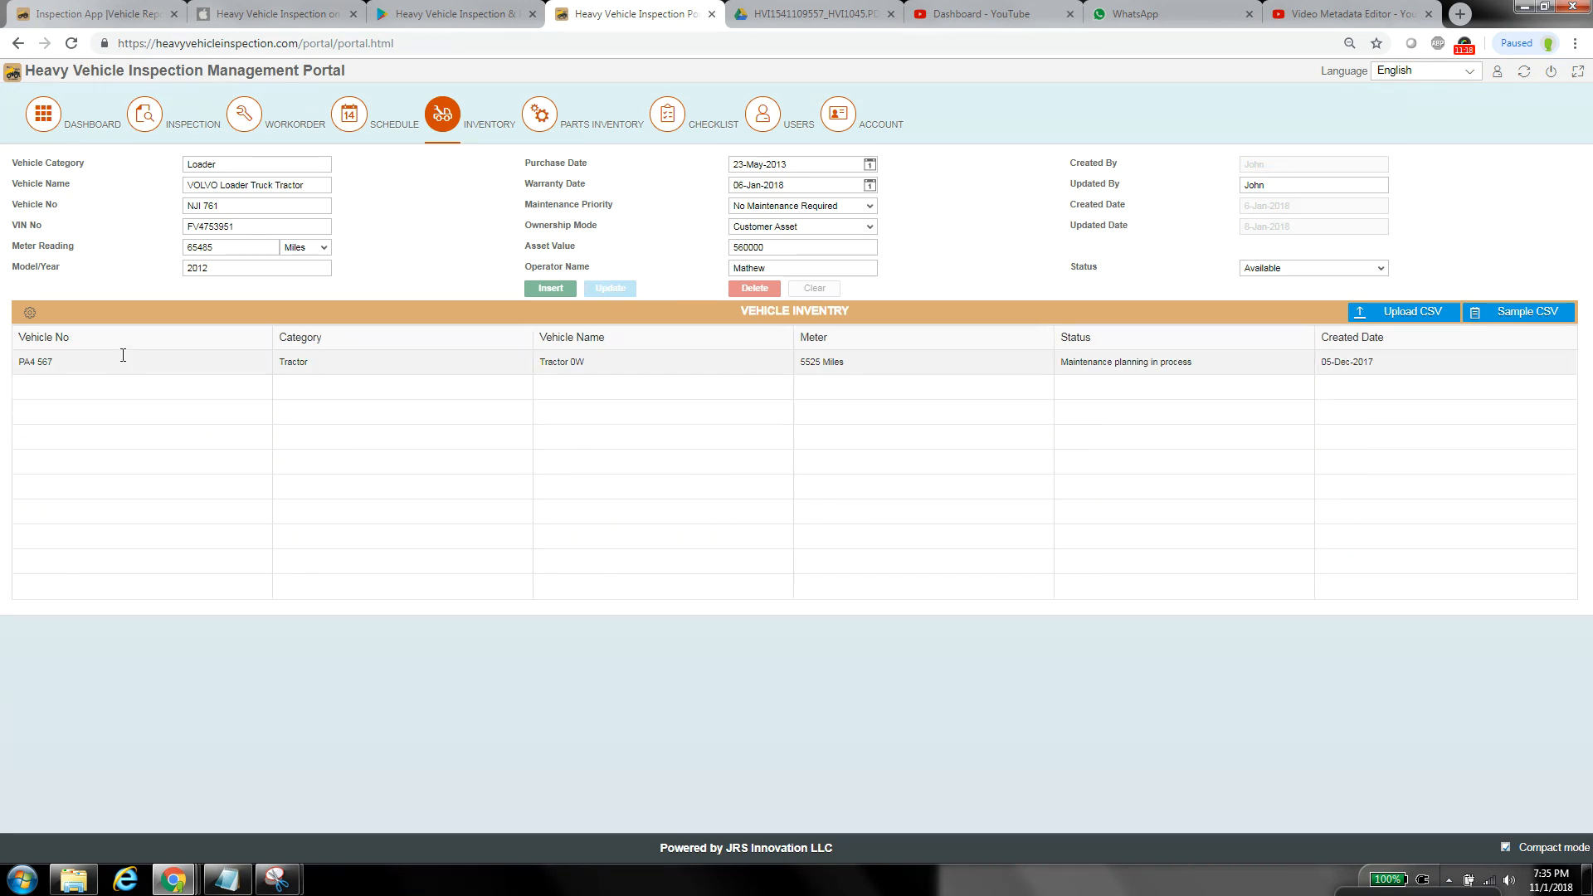
Recheck the vehicle number filter and open the Tractor 0W inventory record.
{"action": "left_click", "coordinate": [125, 340]}
{"action": "left_click", "coordinate": [108, 411]}
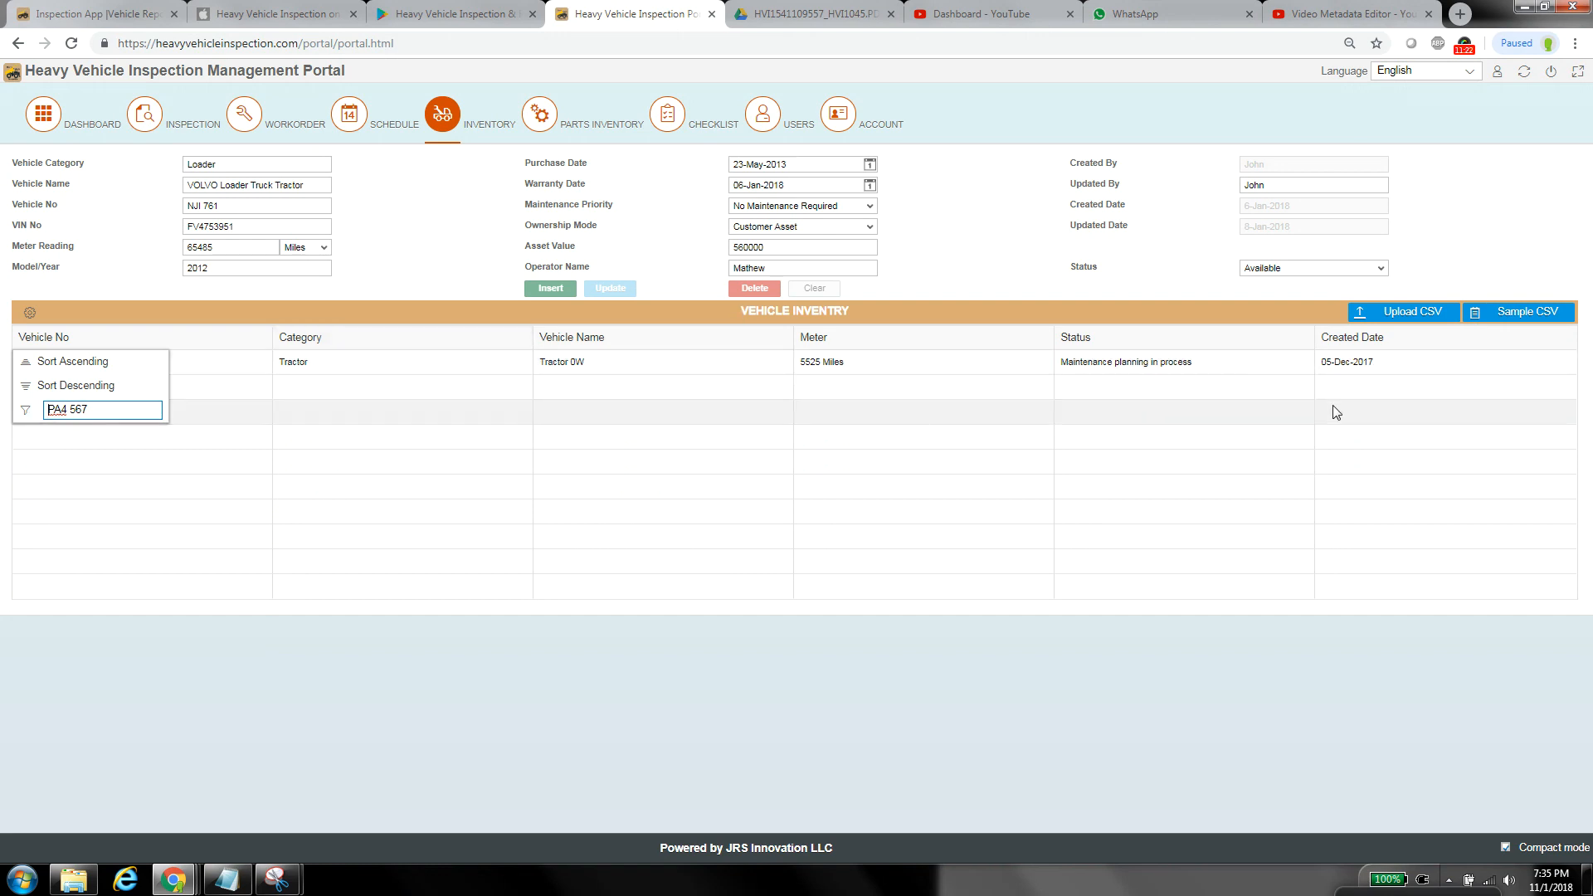
{"action": "triple_click", "coordinate": [92, 411]}
{"action": "left_click", "coordinate": [453, 367]}
{"action": "left_click", "coordinate": [452, 367]}
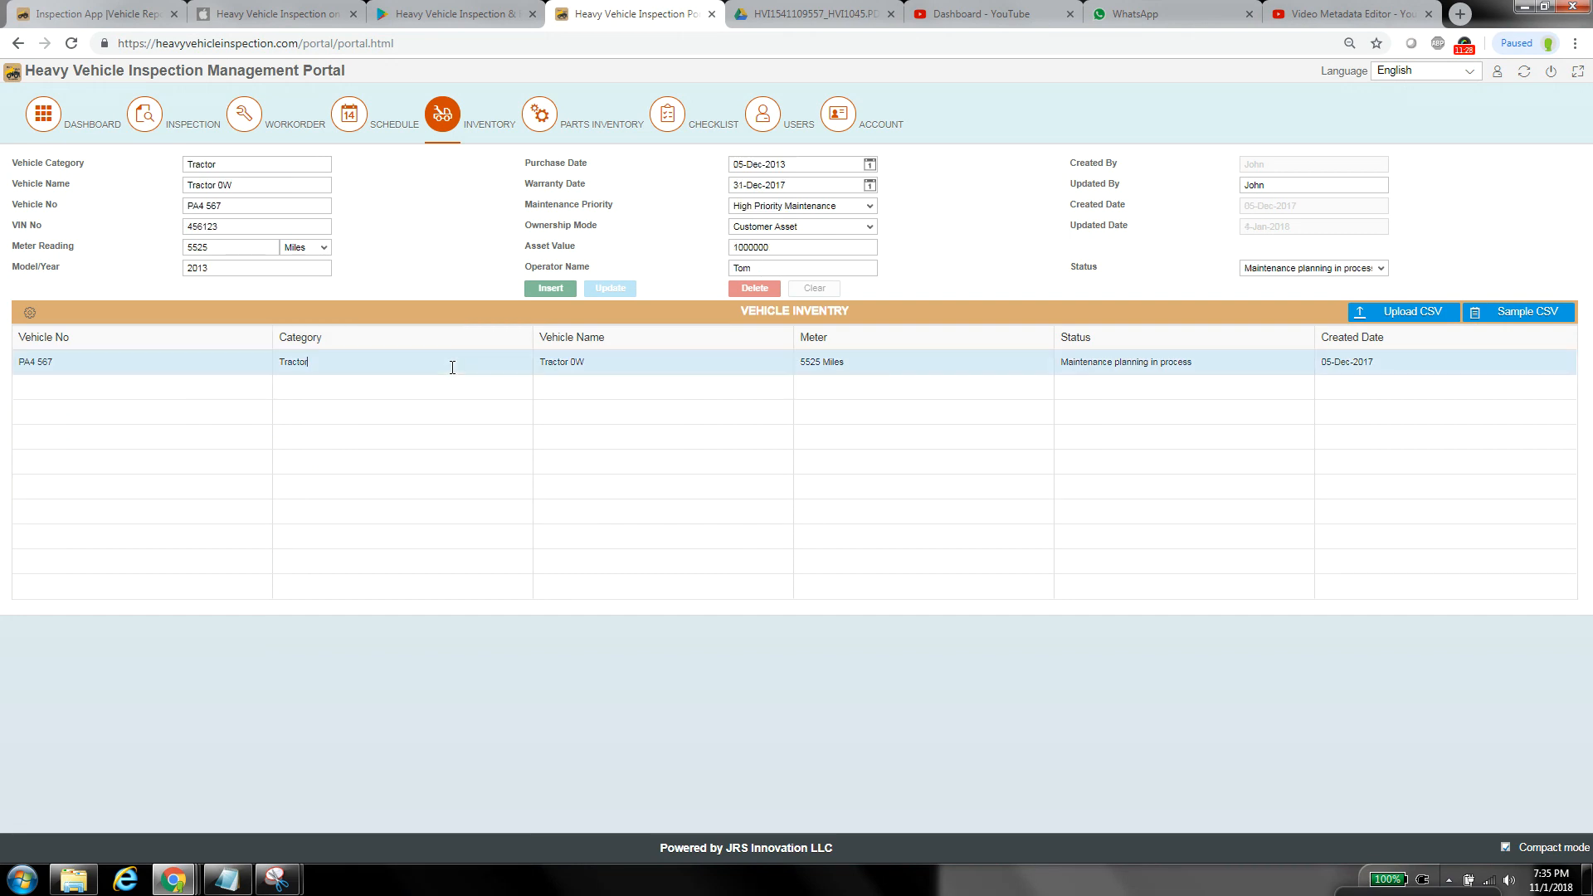
Edit the Tractor 0W meter reading by entering 11 at its start, and go back to the dashboard and refresh it.
{"action": "left_click", "coordinate": [213, 249]}
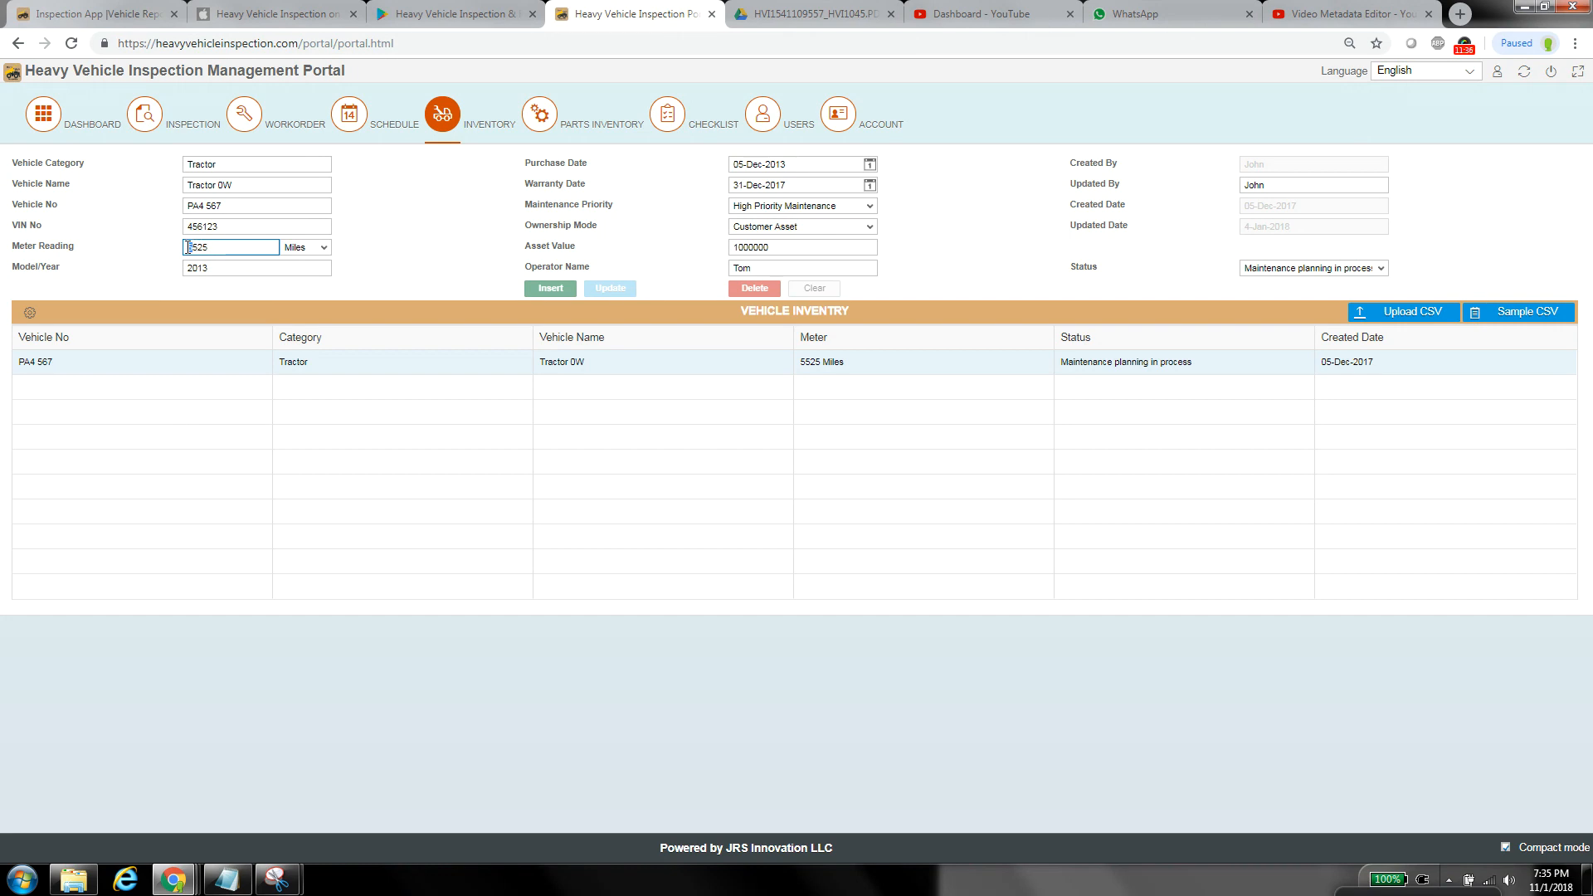
{"action": "left_click", "coordinate": [188, 247]}
{"action": "type", "text": "11"}
{"action": "left_click", "coordinate": [672, 246]}
{"action": "left_click", "coordinate": [97, 132]}
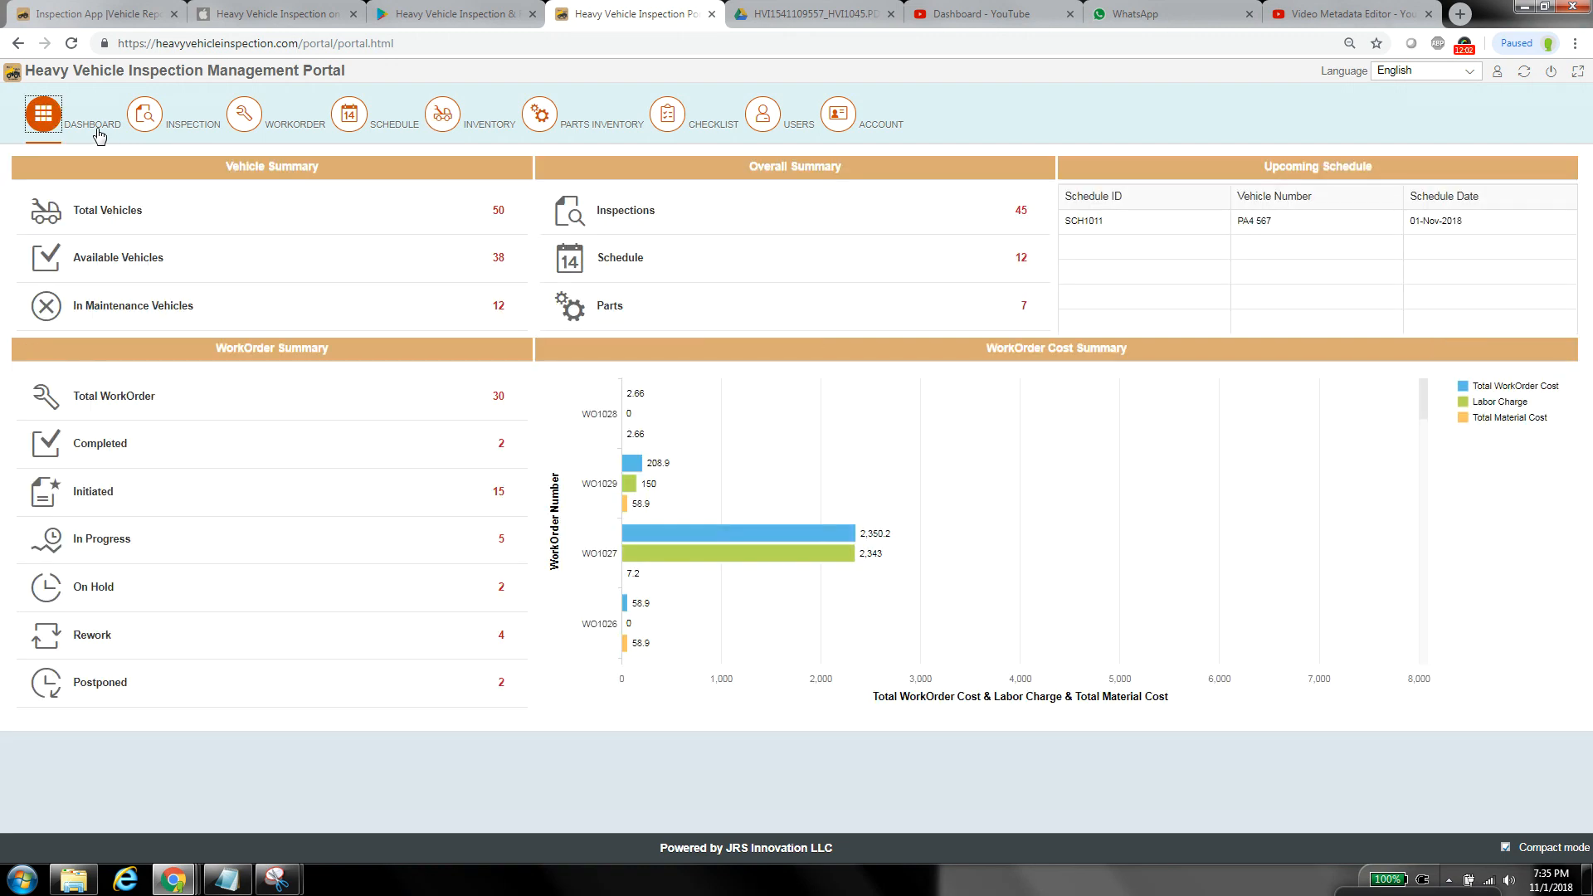
{"action": "left_click", "coordinate": [1524, 75]}
Change the schedule type of new schedule SCH1013 to WorkOrder and add the ENGINE COMPARTMENT - Engine Oil item.
{"action": "left_click", "coordinate": [349, 115]}
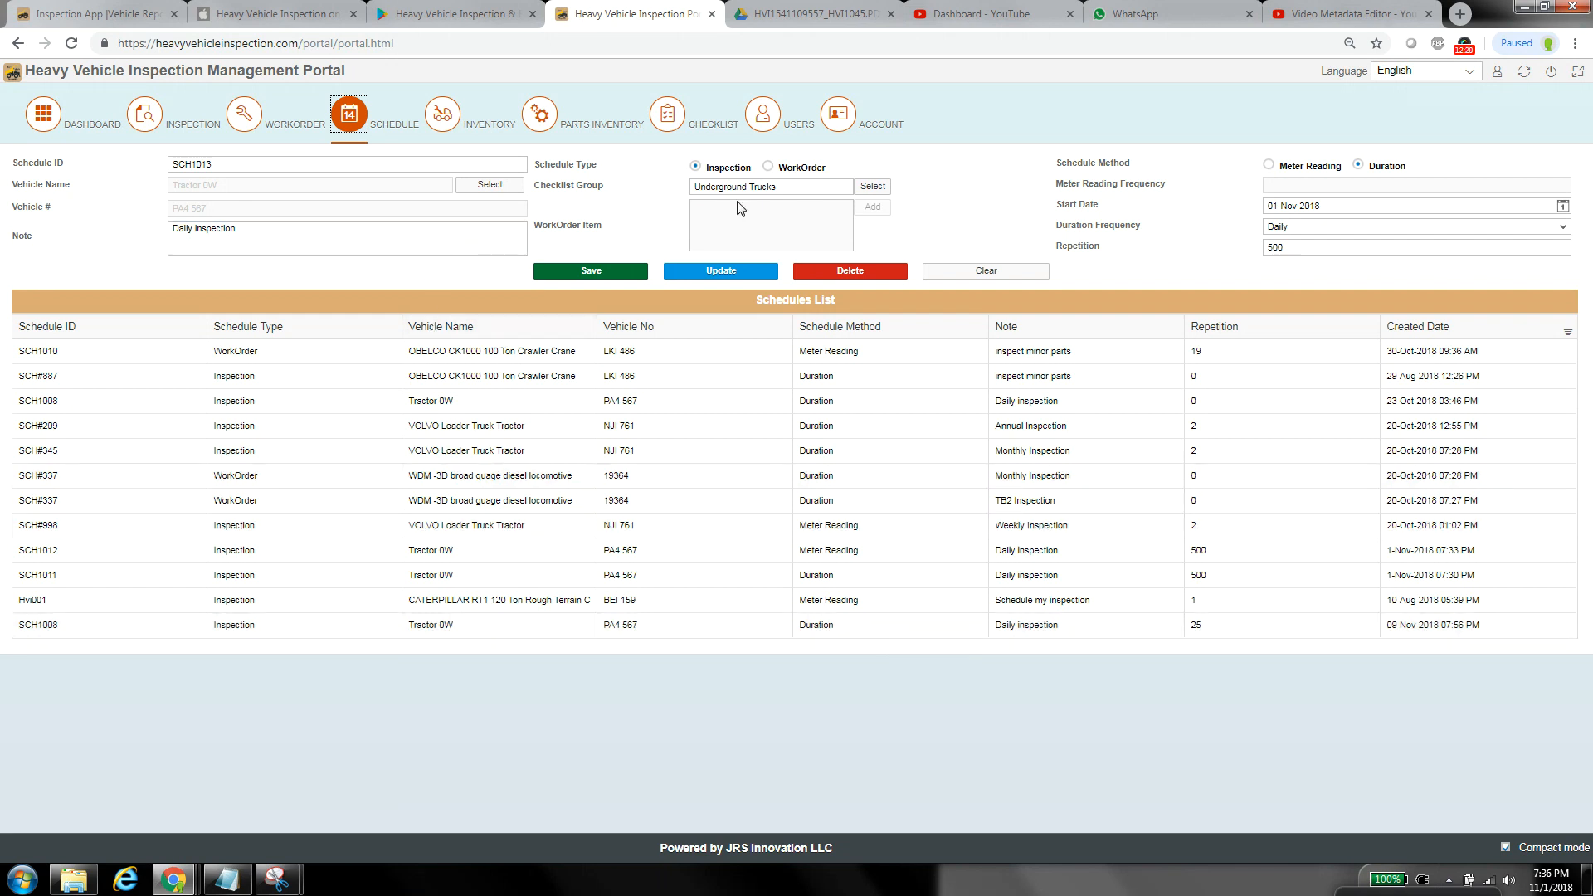
{"action": "left_click", "coordinate": [768, 166]}
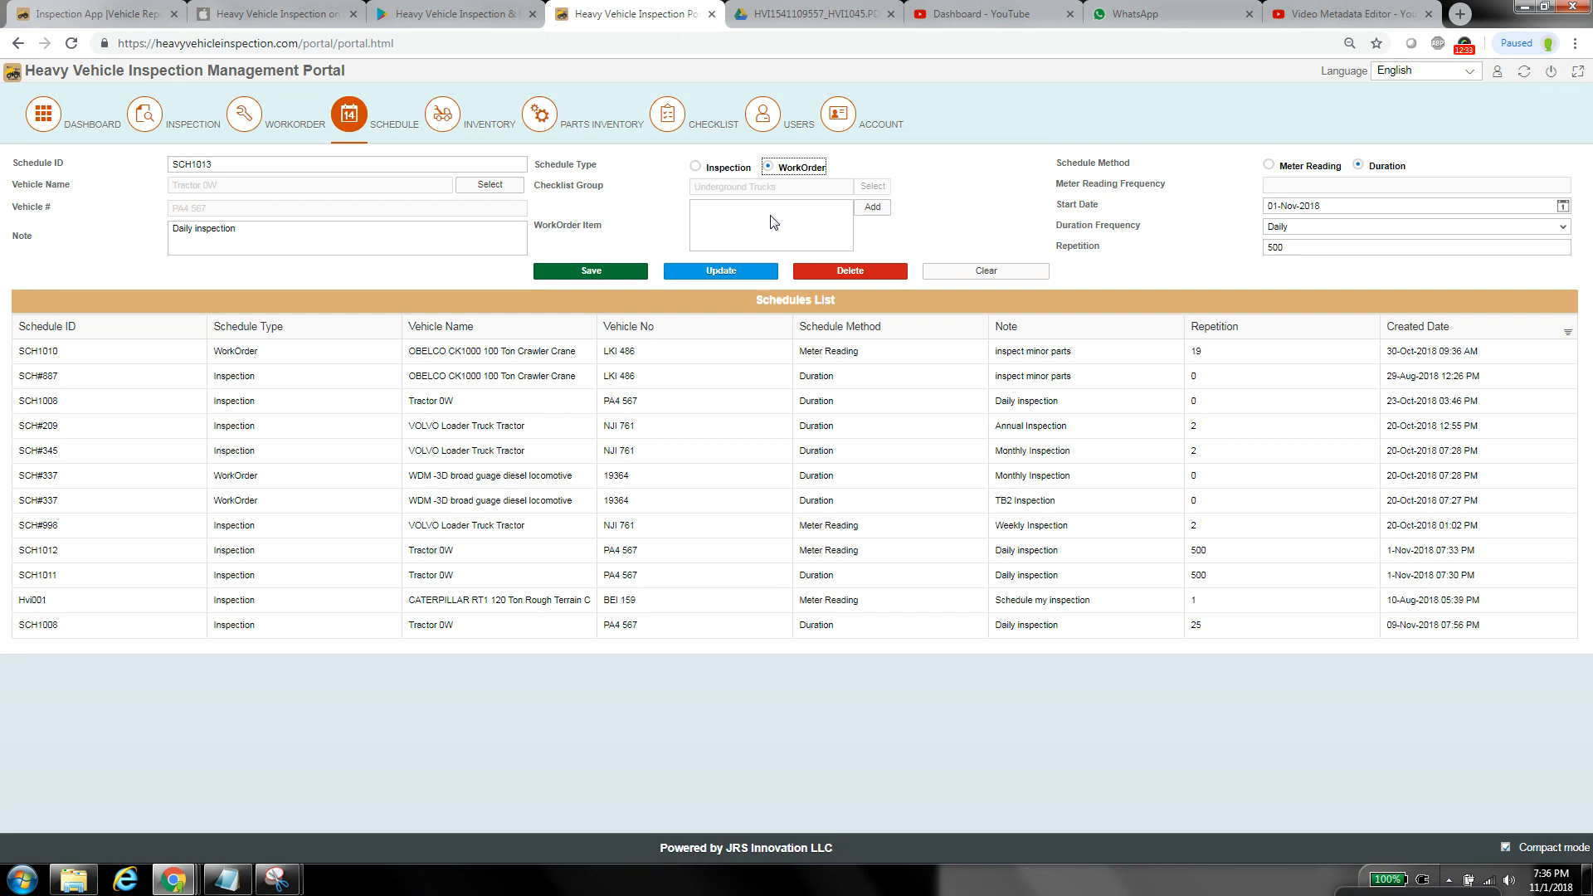
{"action": "left_click", "coordinate": [872, 206]}
{"action": "scroll", "coordinate": [924, 476], "scroll_direction": "down", "scroll_amount": 5}
{"action": "scroll", "coordinate": [922, 478], "scroll_direction": "down", "scroll_amount": 10}
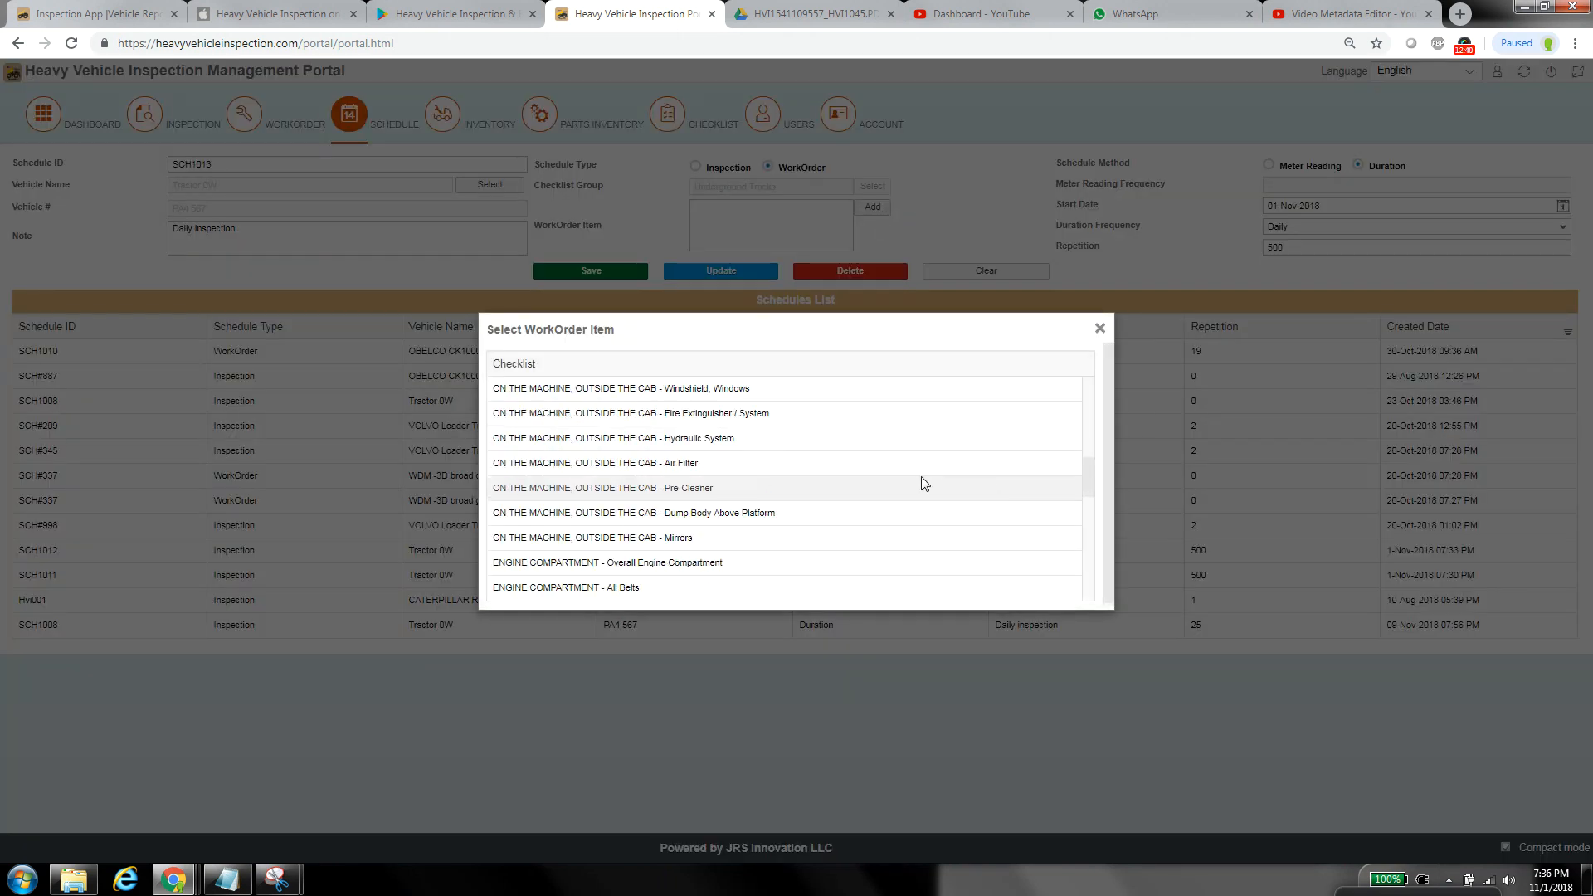
{"action": "scroll", "coordinate": [925, 481], "scroll_direction": "down", "scroll_amount": 1}
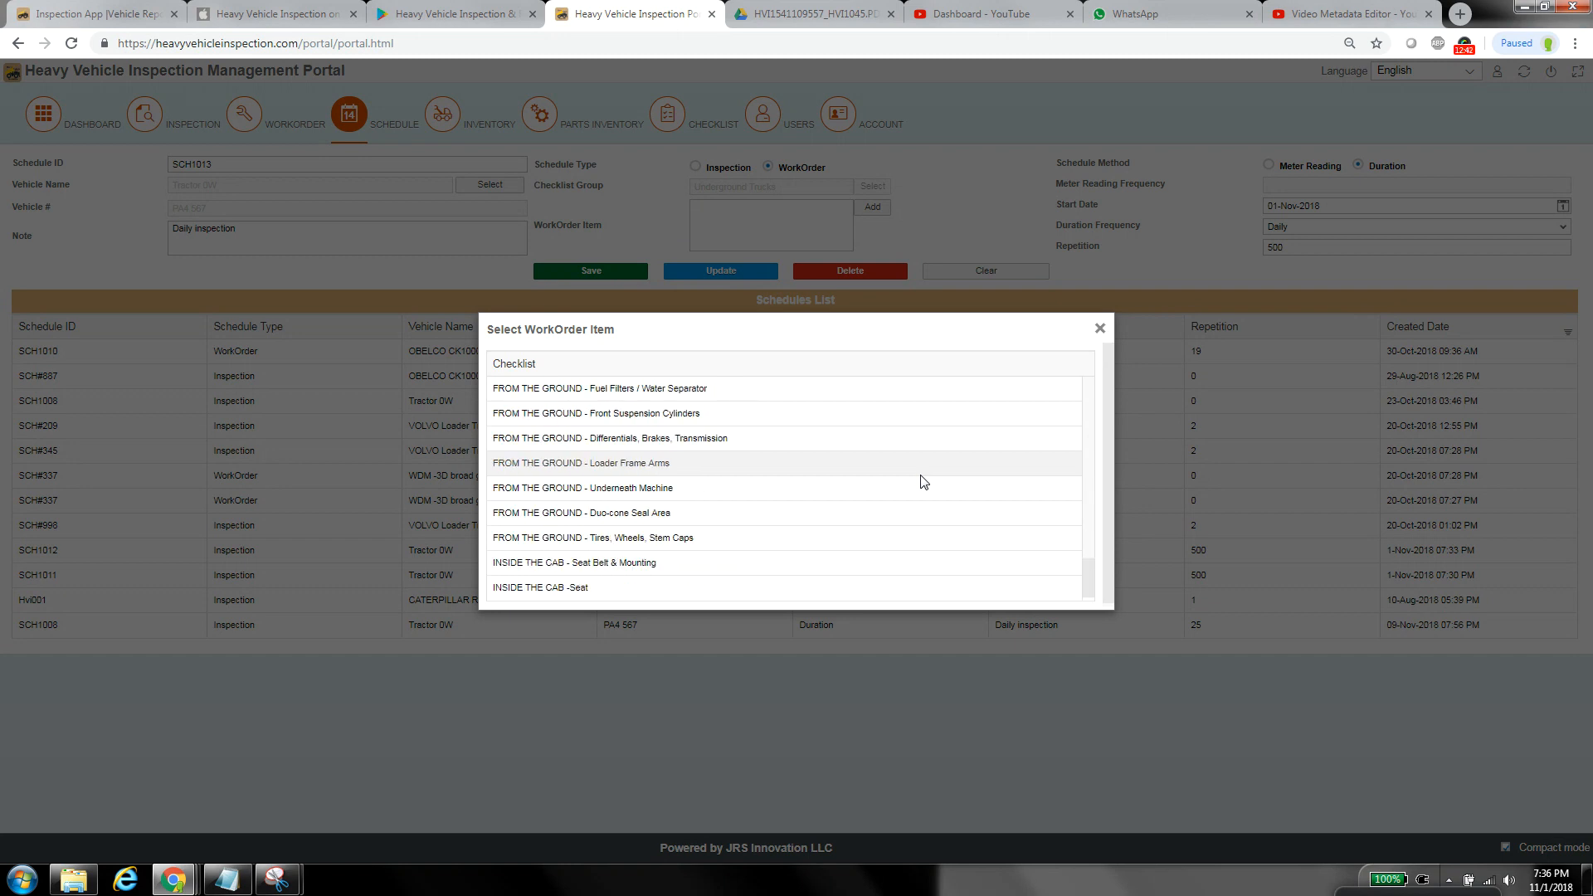
{"action": "scroll", "coordinate": [923, 482], "scroll_direction": "up", "scroll_amount": 12}
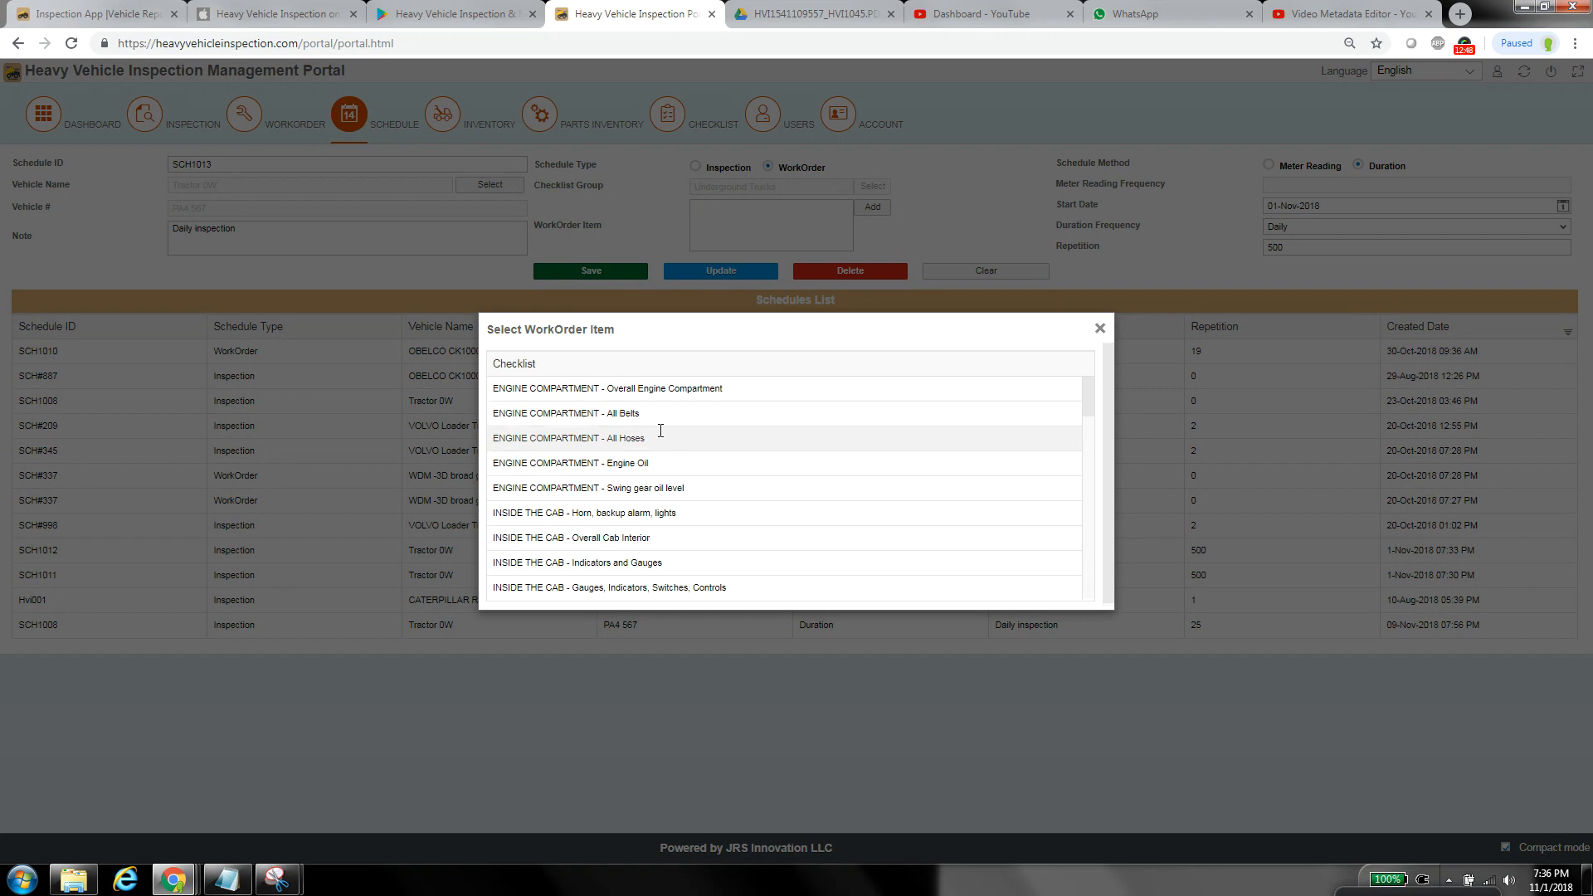
{"action": "left_click", "coordinate": [651, 463]}
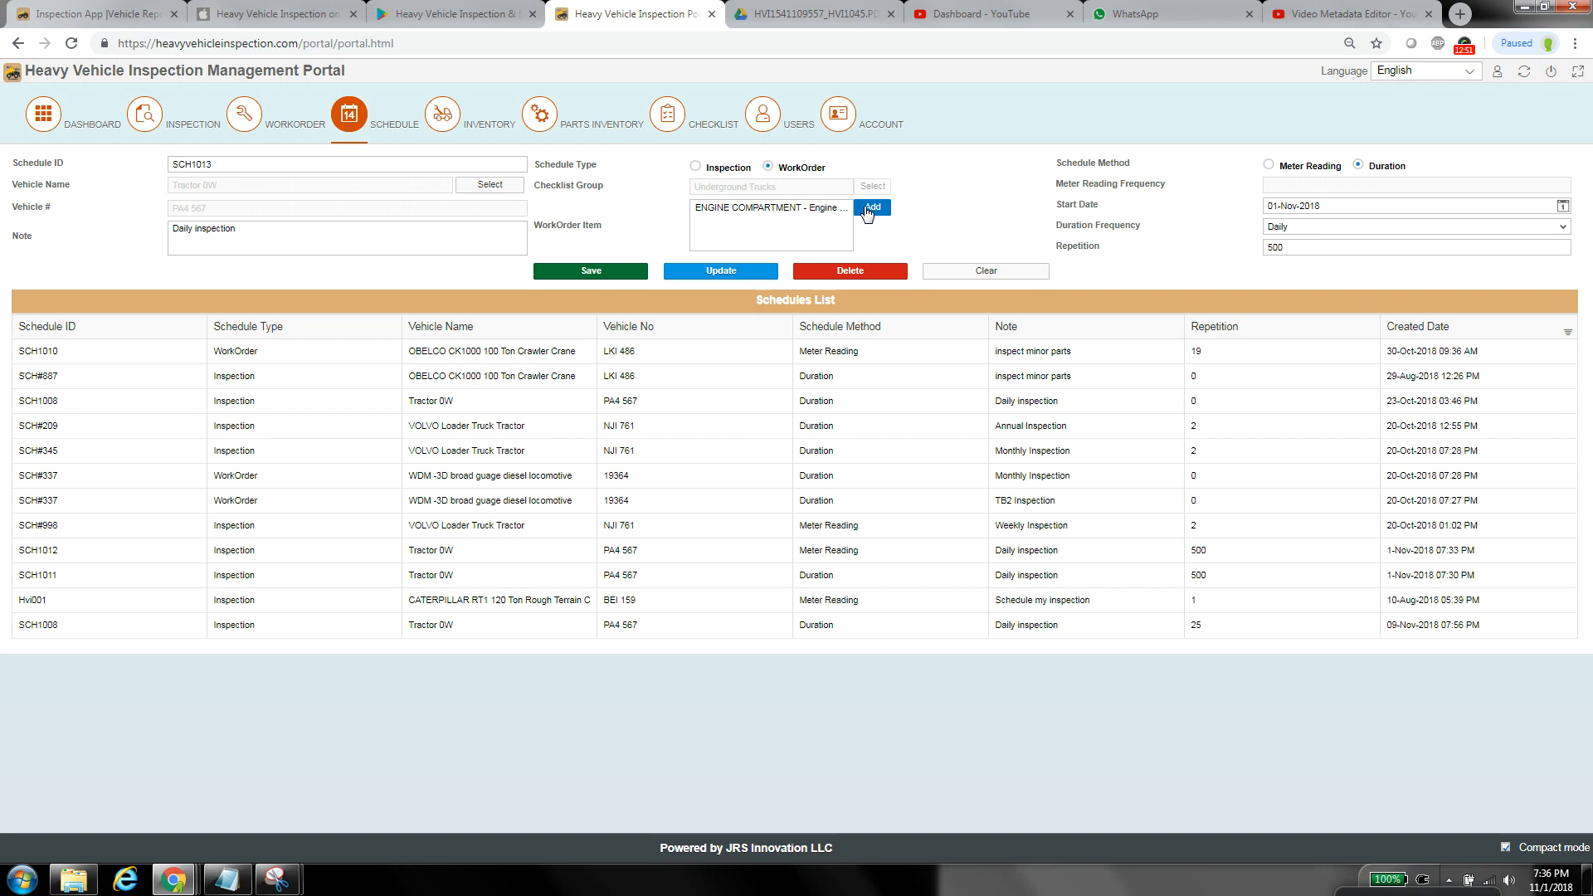
Add the INSIDE THE CAB items Indicators and Gauges and Overall Cab Interior to the work order schedule.
{"action": "left_click", "coordinate": [871, 207]}
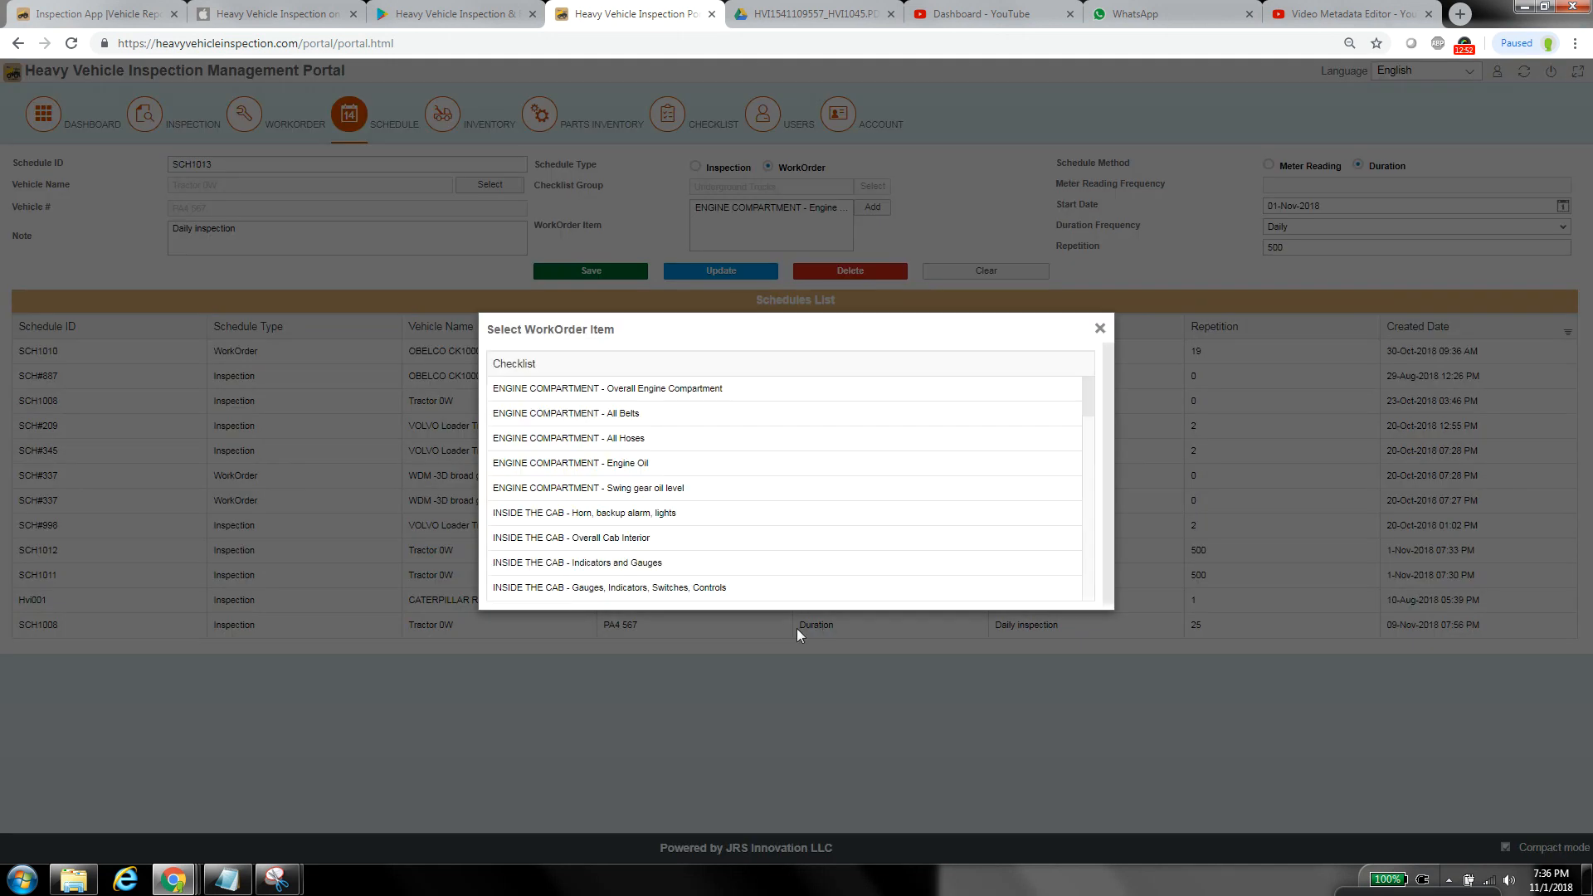
{"action": "left_click", "coordinate": [653, 563]}
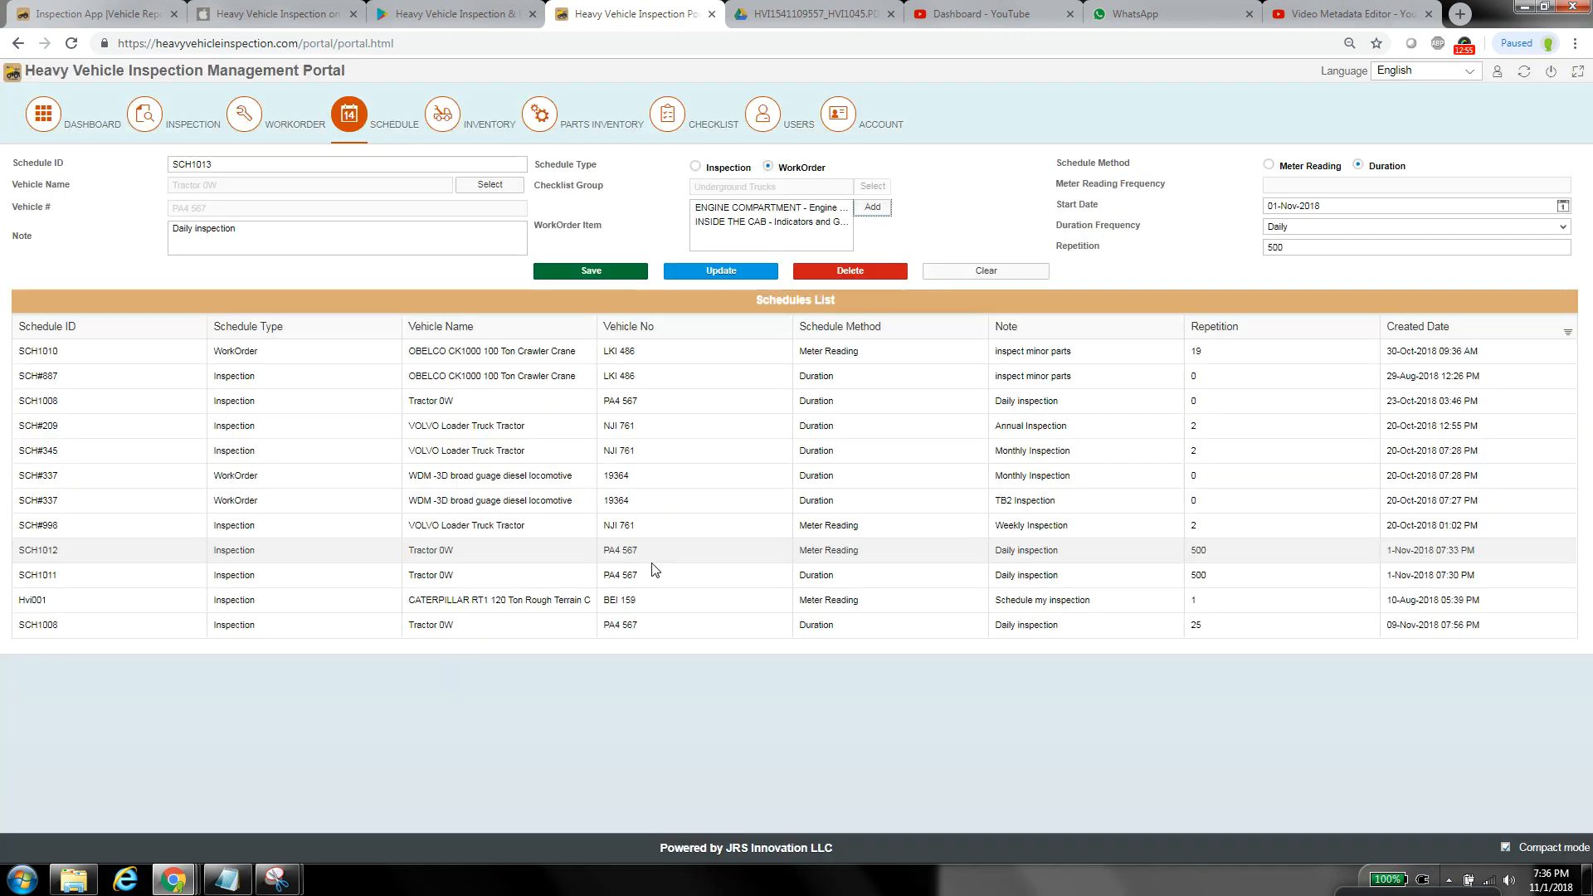
{"action": "left_click", "coordinate": [875, 209]}
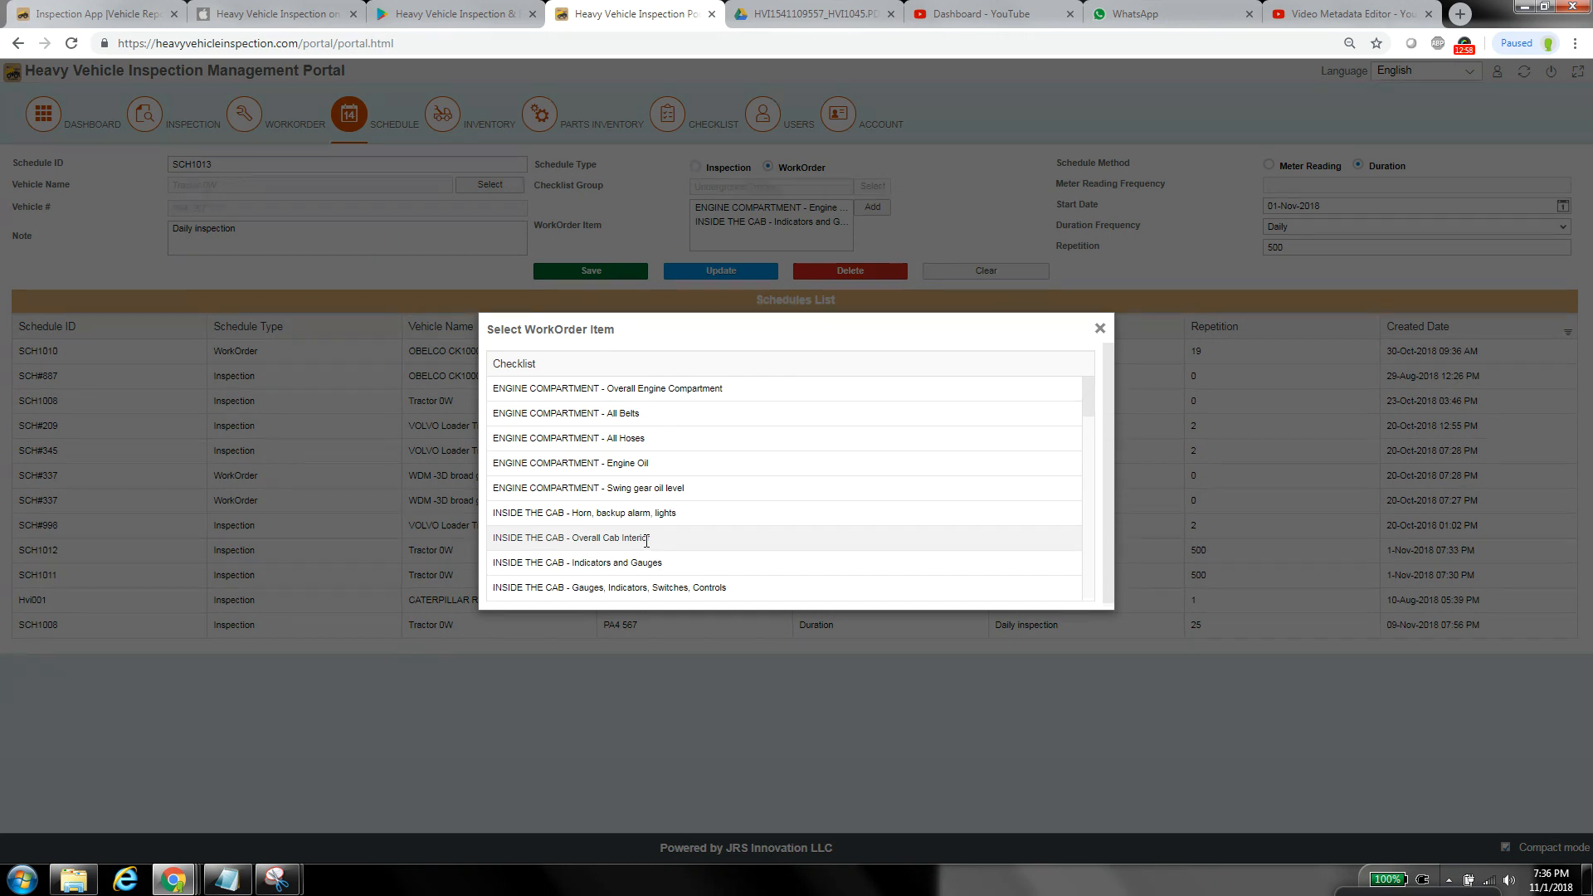
{"action": "left_click", "coordinate": [647, 537]}
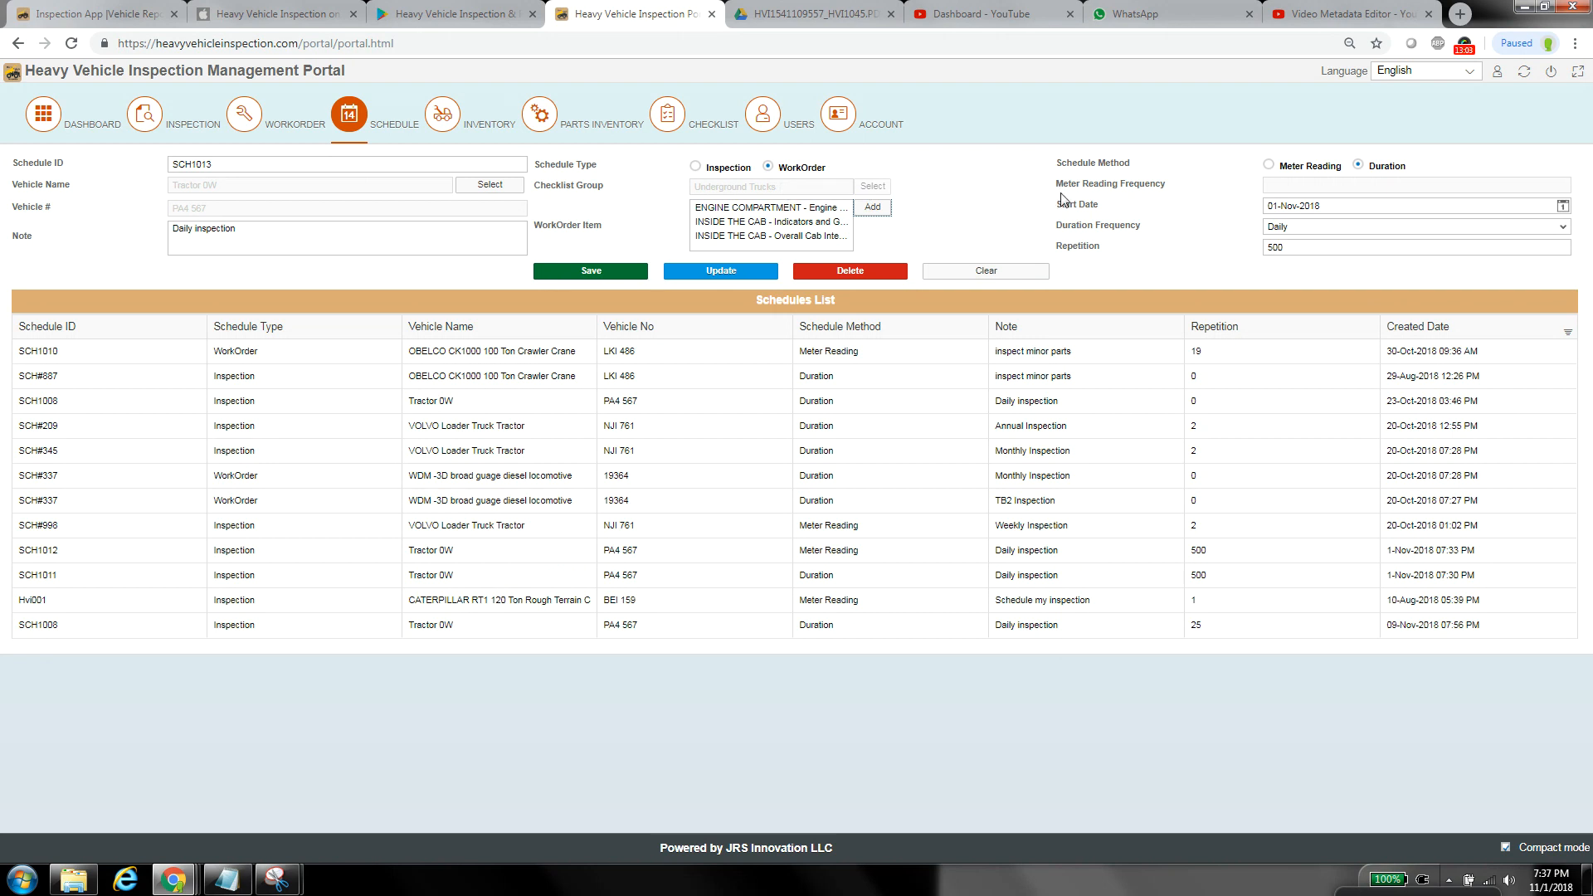
Set the work order schedule's duration frequency to Monthly.
{"action": "left_click", "coordinate": [1563, 227]}
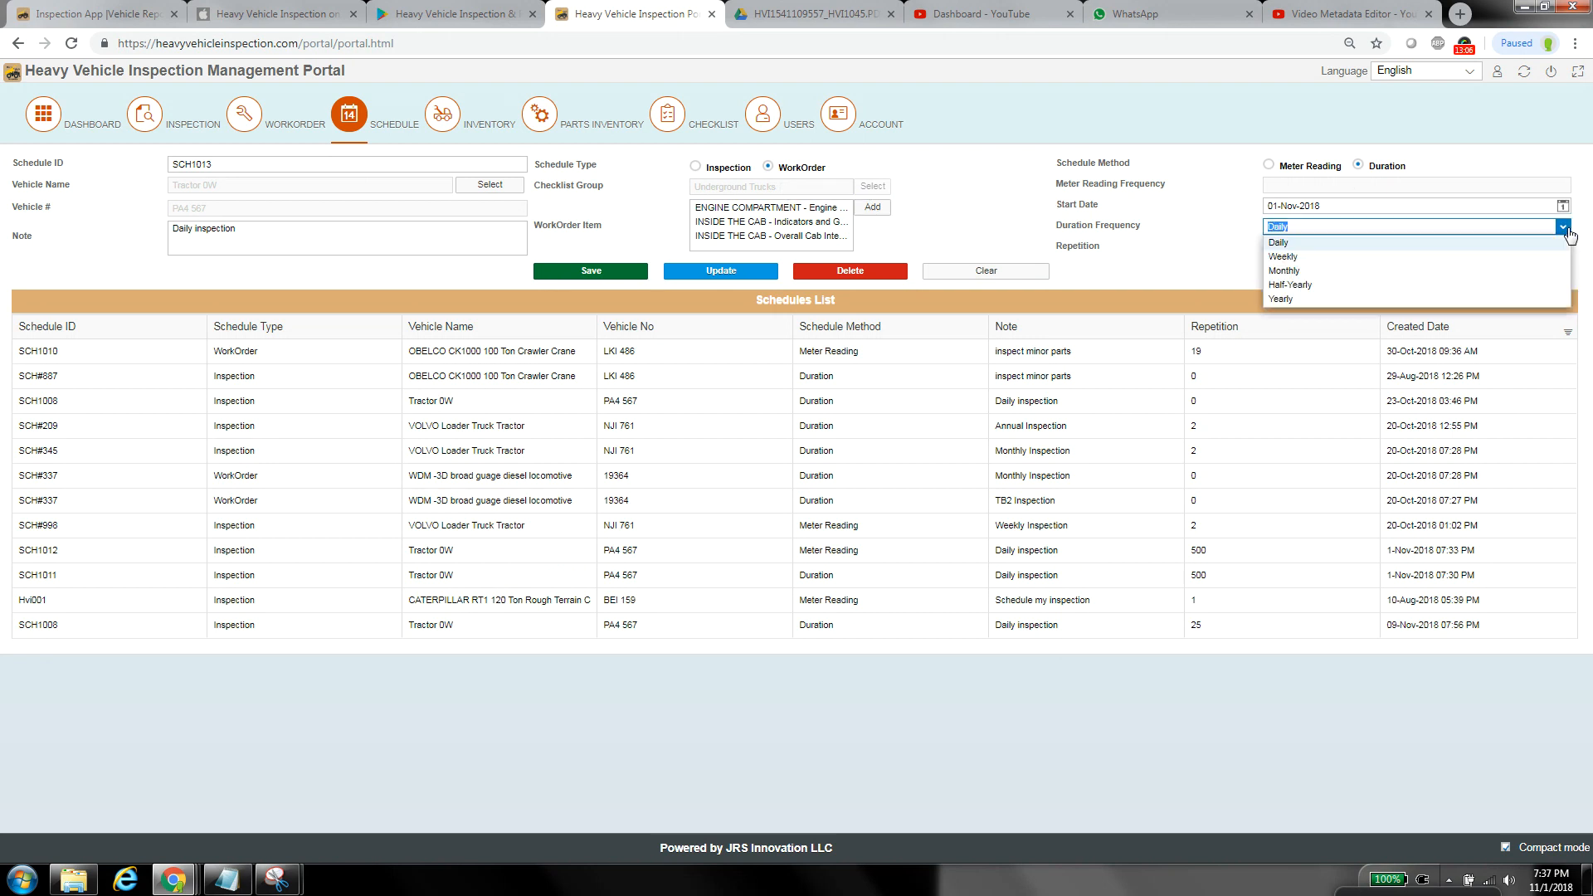
{"action": "left_click", "coordinate": [1302, 273]}
{"action": "left_click", "coordinate": [1197, 262]}
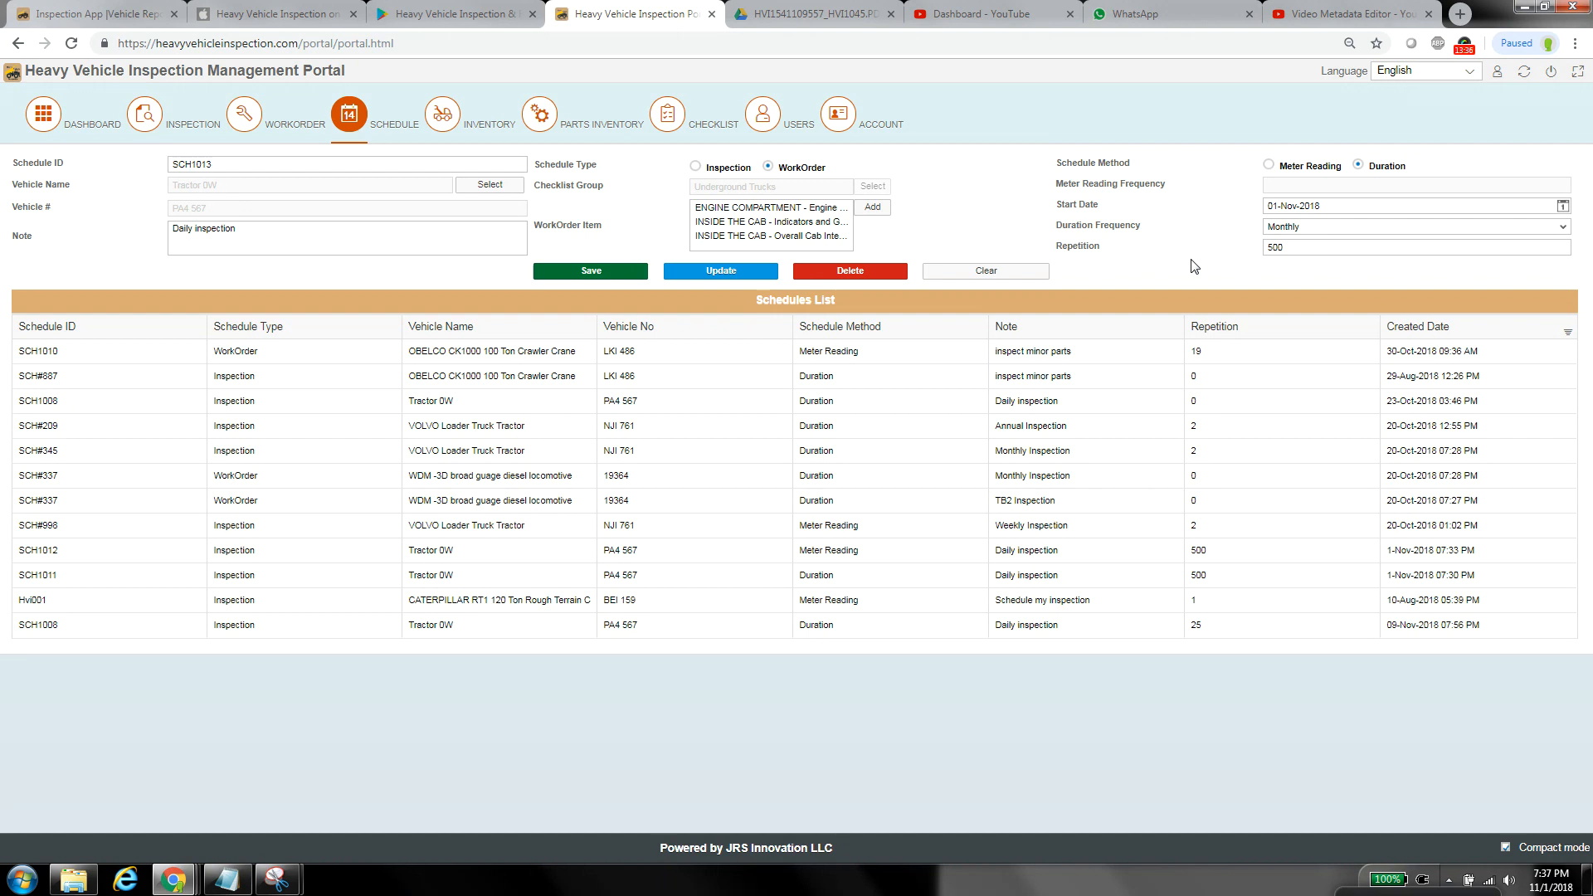
Save the monthly work order schedule SCH1013 and check its saved entry in the Schedules List.
{"action": "left_click", "coordinate": [610, 274]}
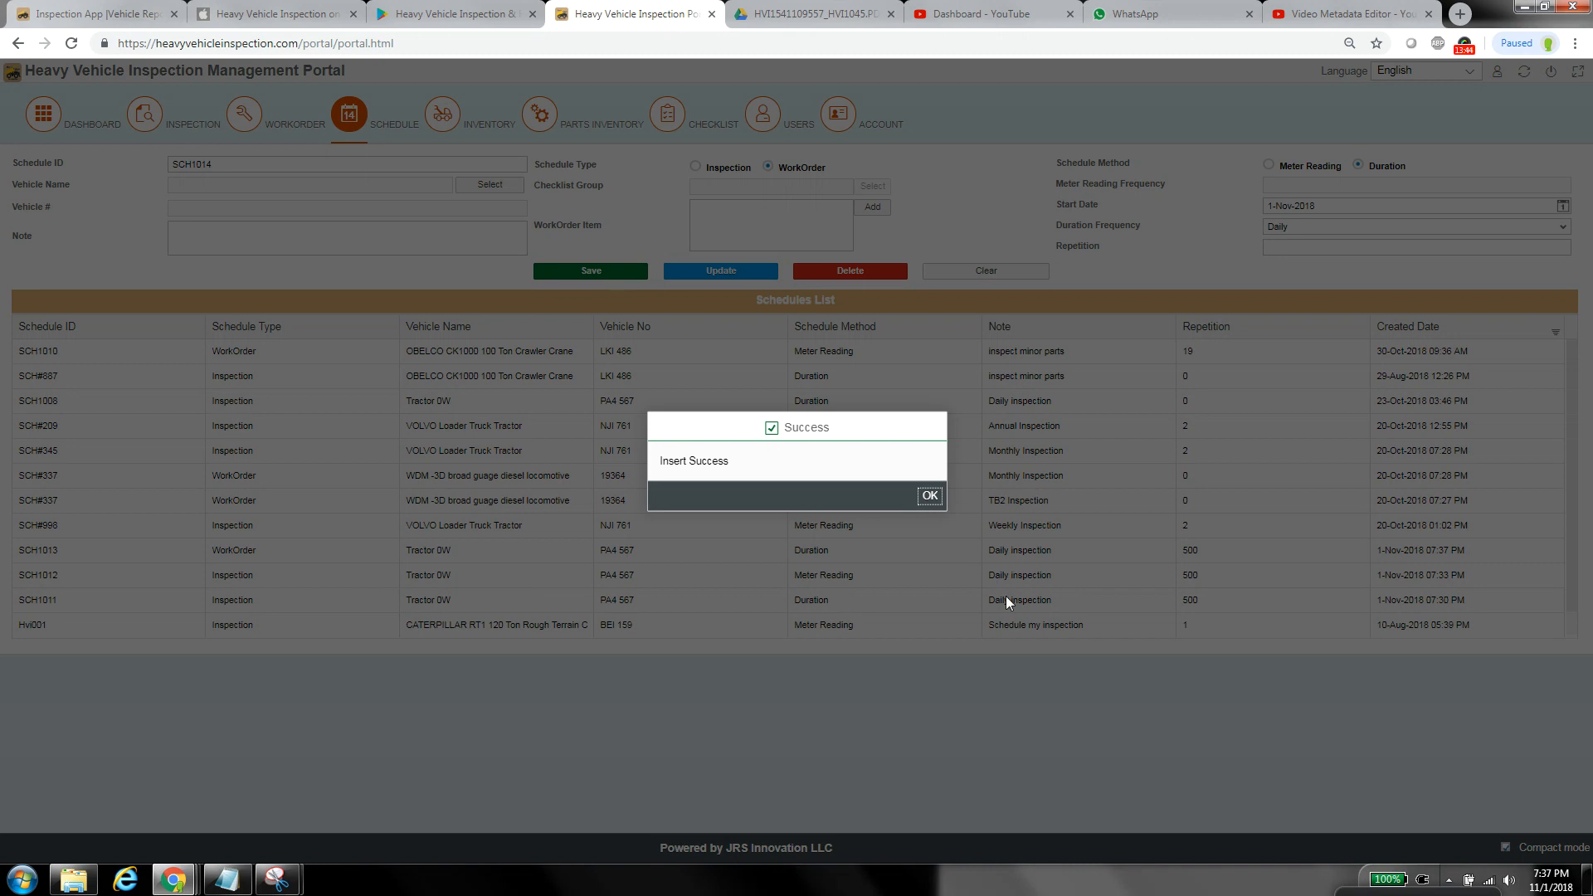
{"action": "left_click", "coordinate": [927, 496]}
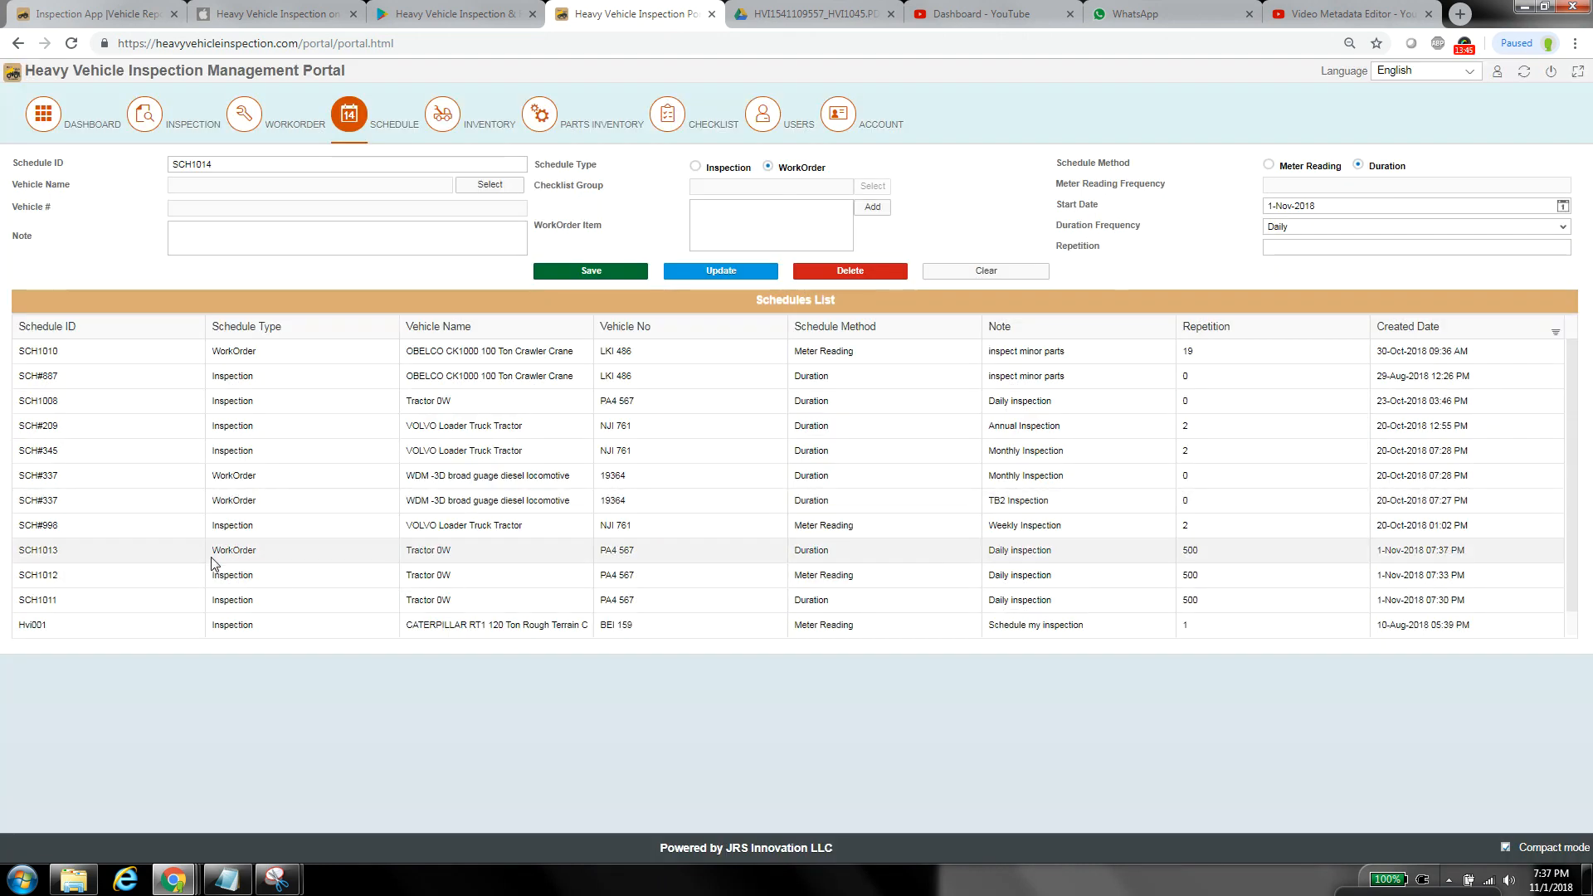
{"action": "left_click", "coordinate": [212, 556]}
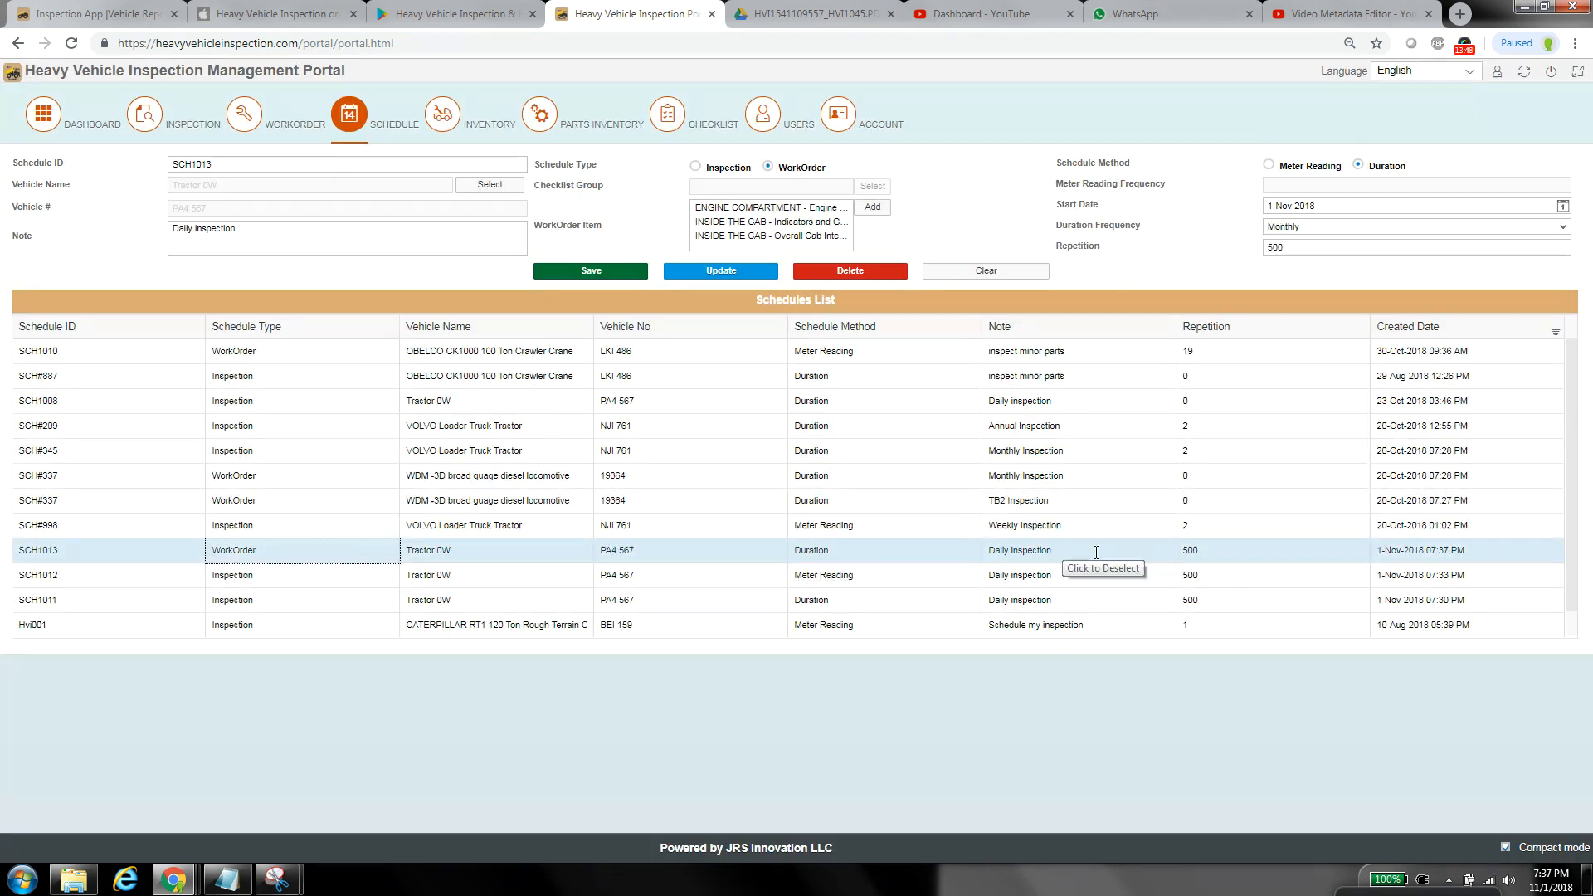
{"action": "left_click", "coordinate": [1266, 568]}
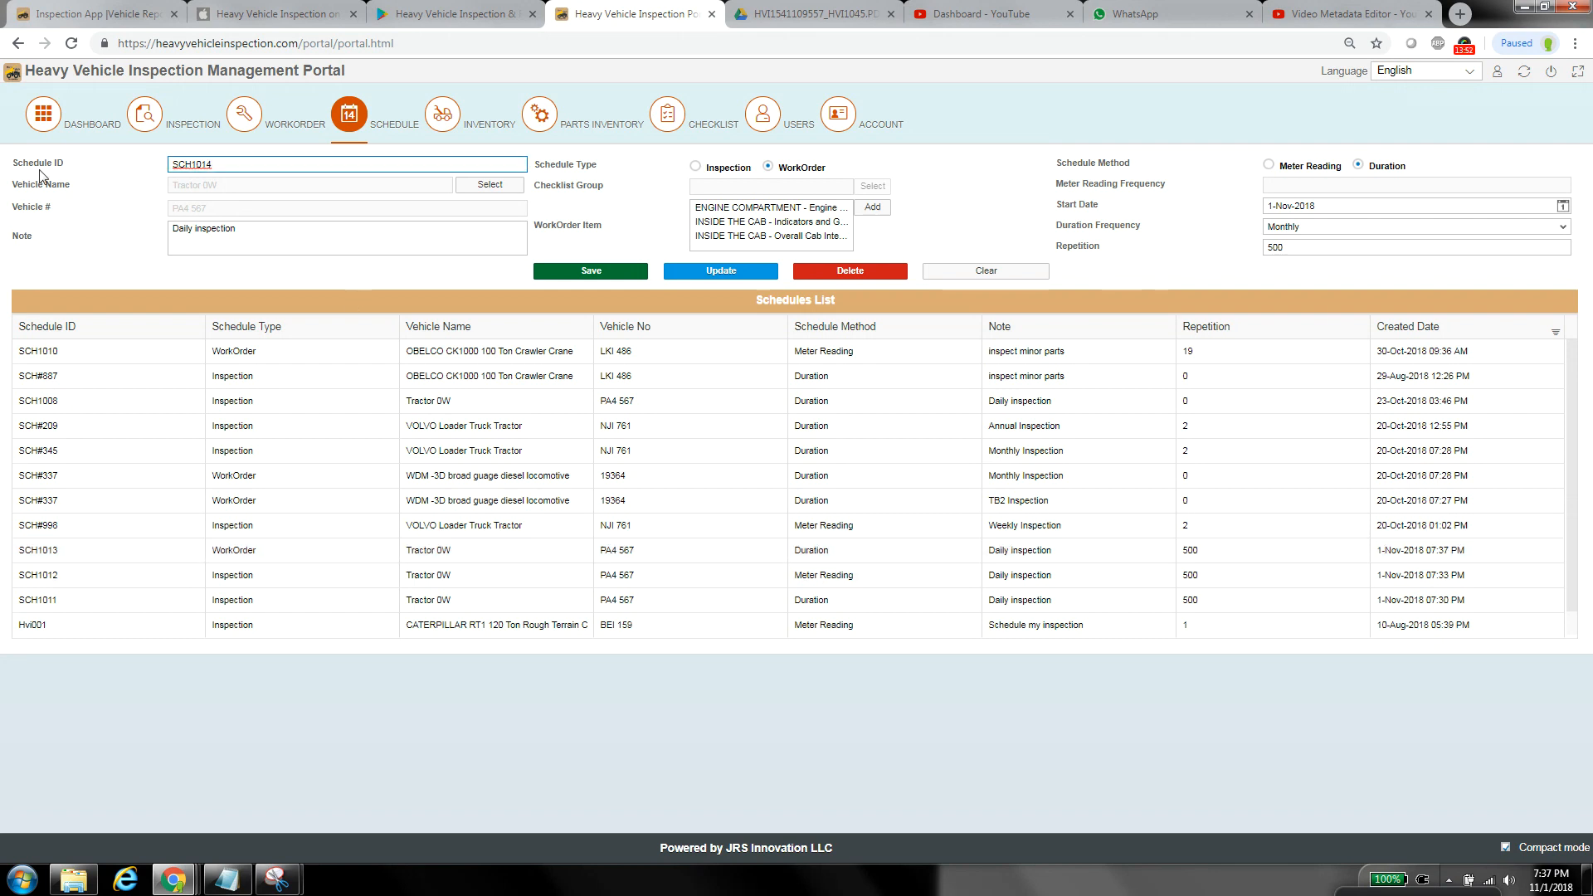
Go to the dashboard and check the SCH1013 entry and its schedule date under Upcoming Schedule.
{"action": "left_click", "coordinate": [80, 133]}
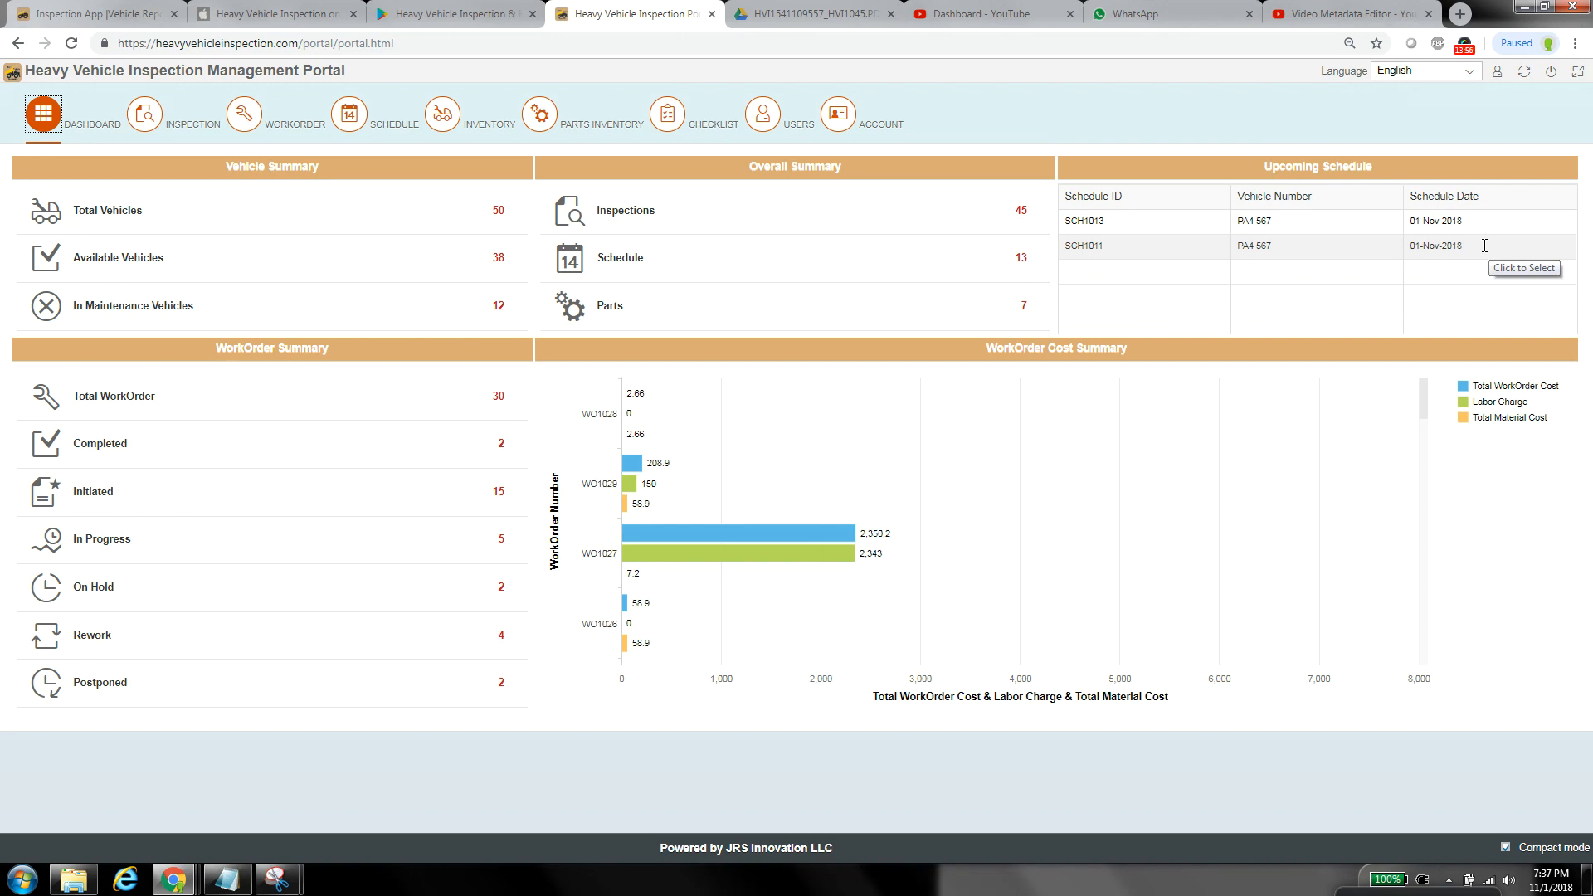
{"action": "double_click", "coordinate": [1081, 220]}
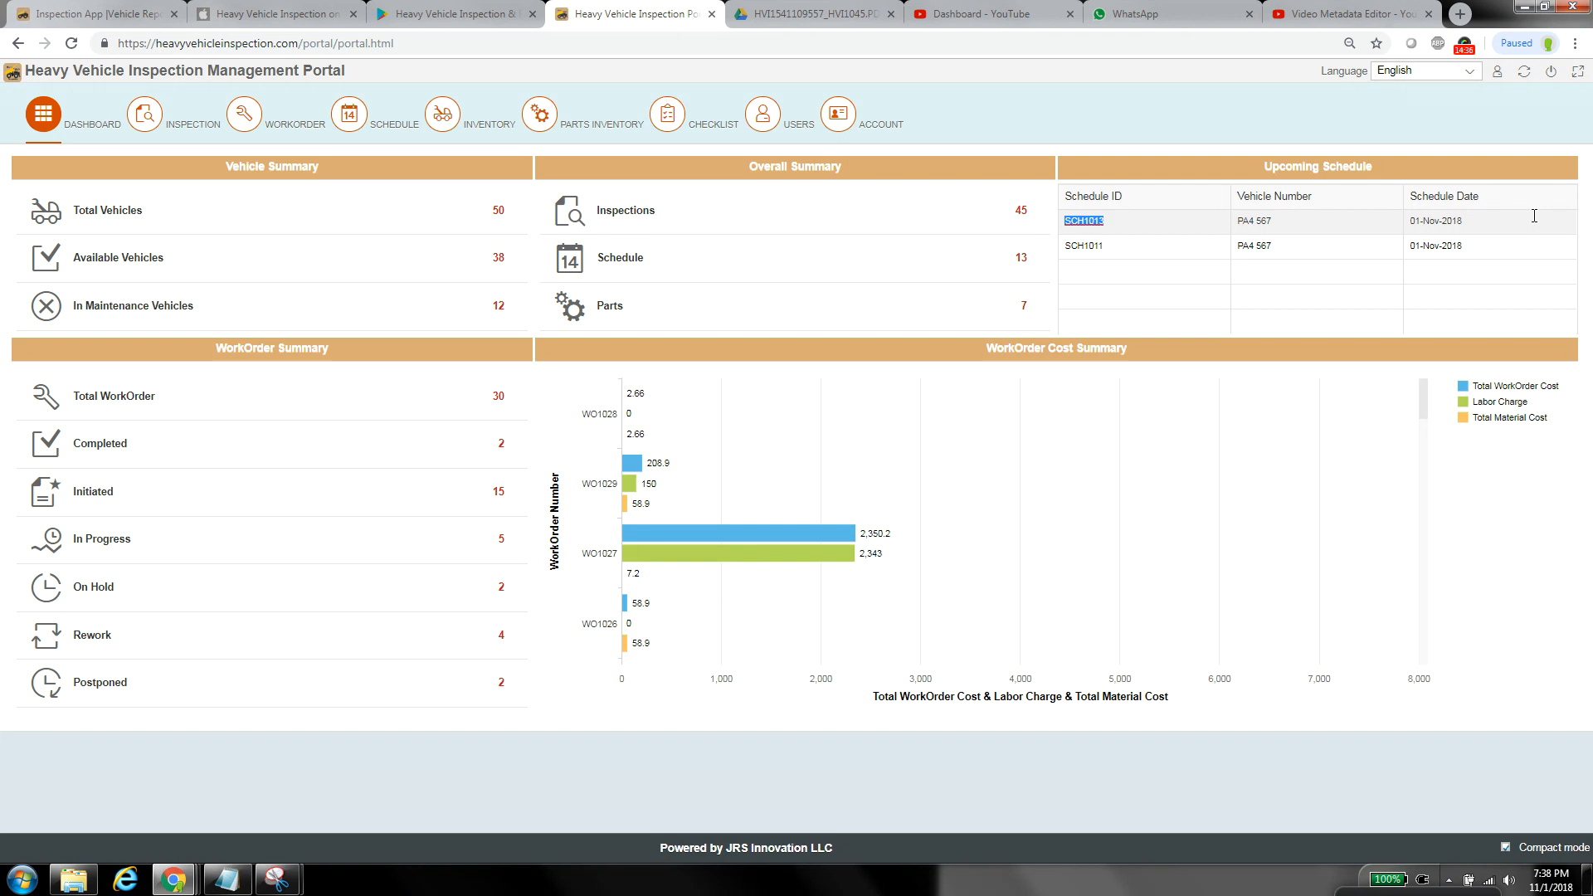
{"action": "left_click", "coordinate": [1460, 218]}
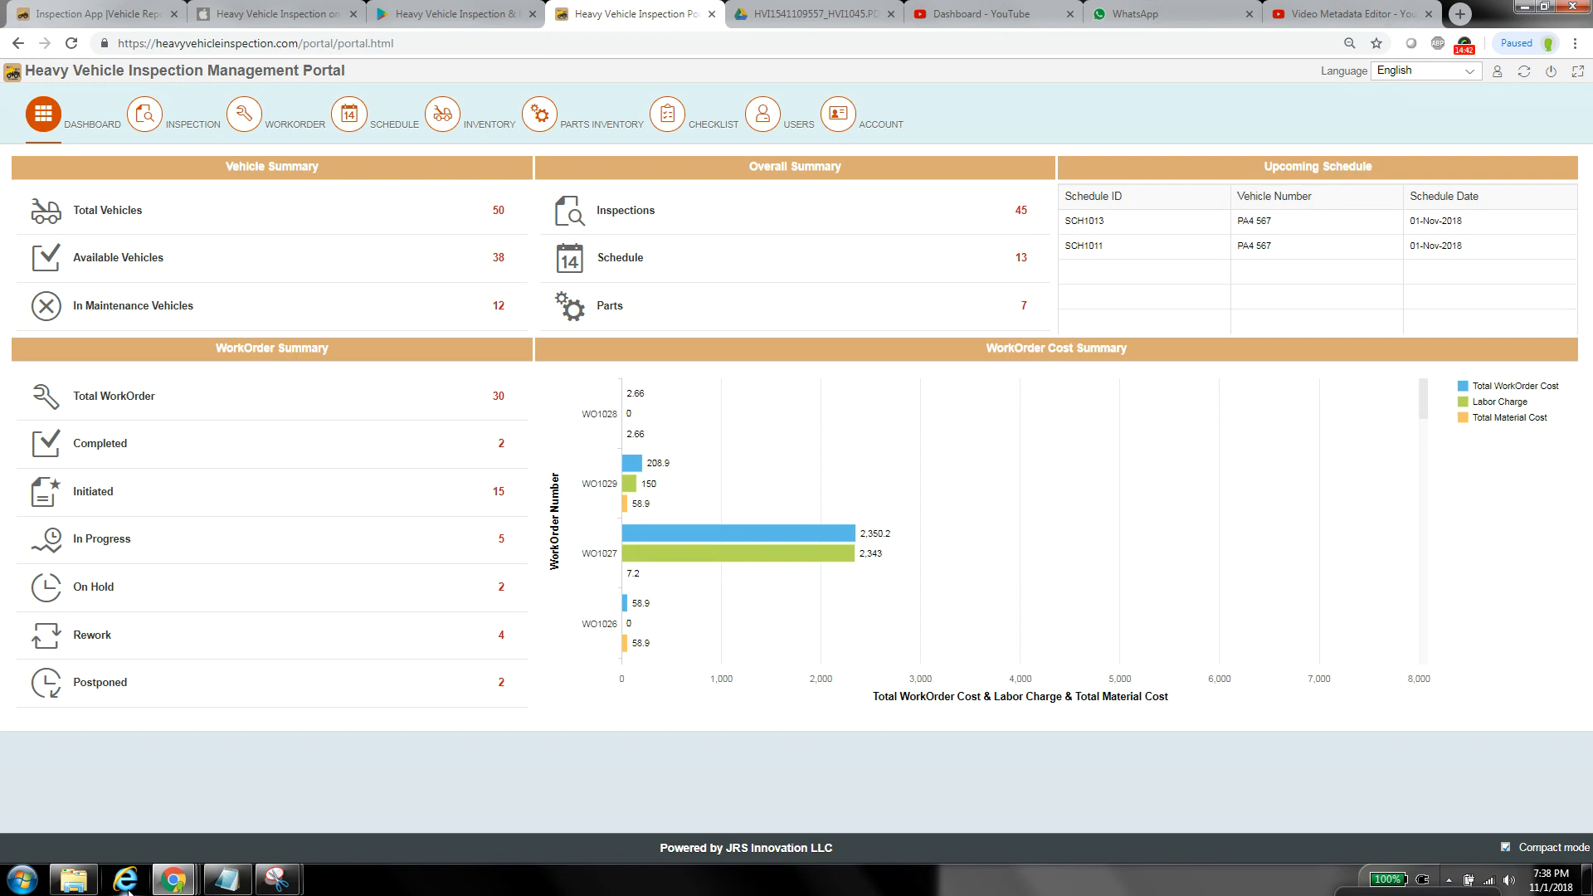
Switch to Zoom and bring up its window with the upcoming meetings.
{"action": "mouse_move", "coordinate": [173, 880]}
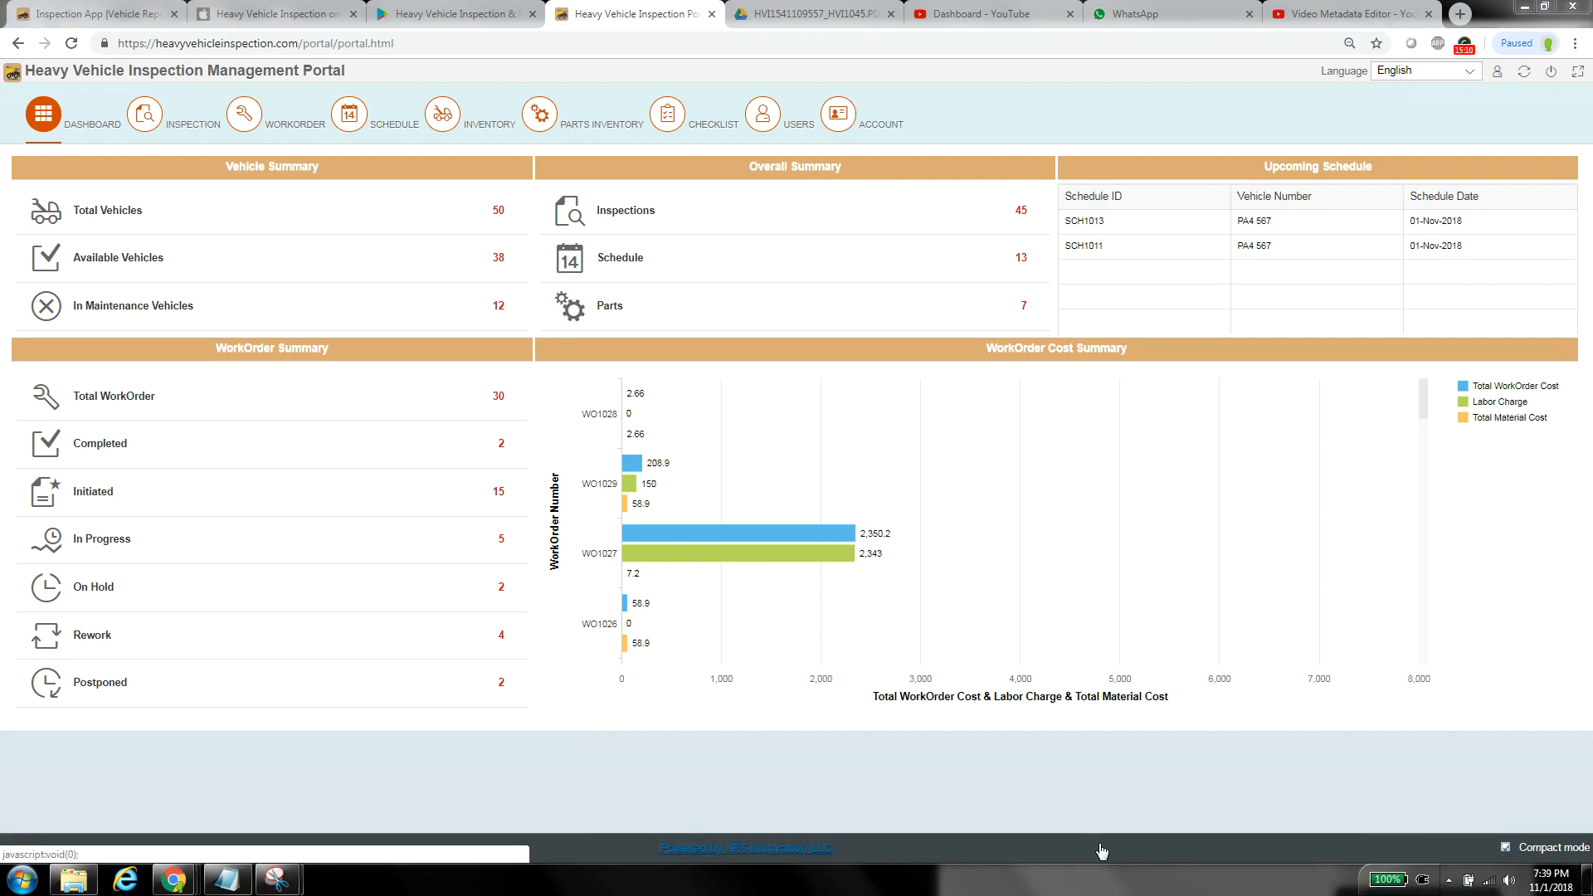
{"action": "left_click", "coordinate": [1450, 878]}
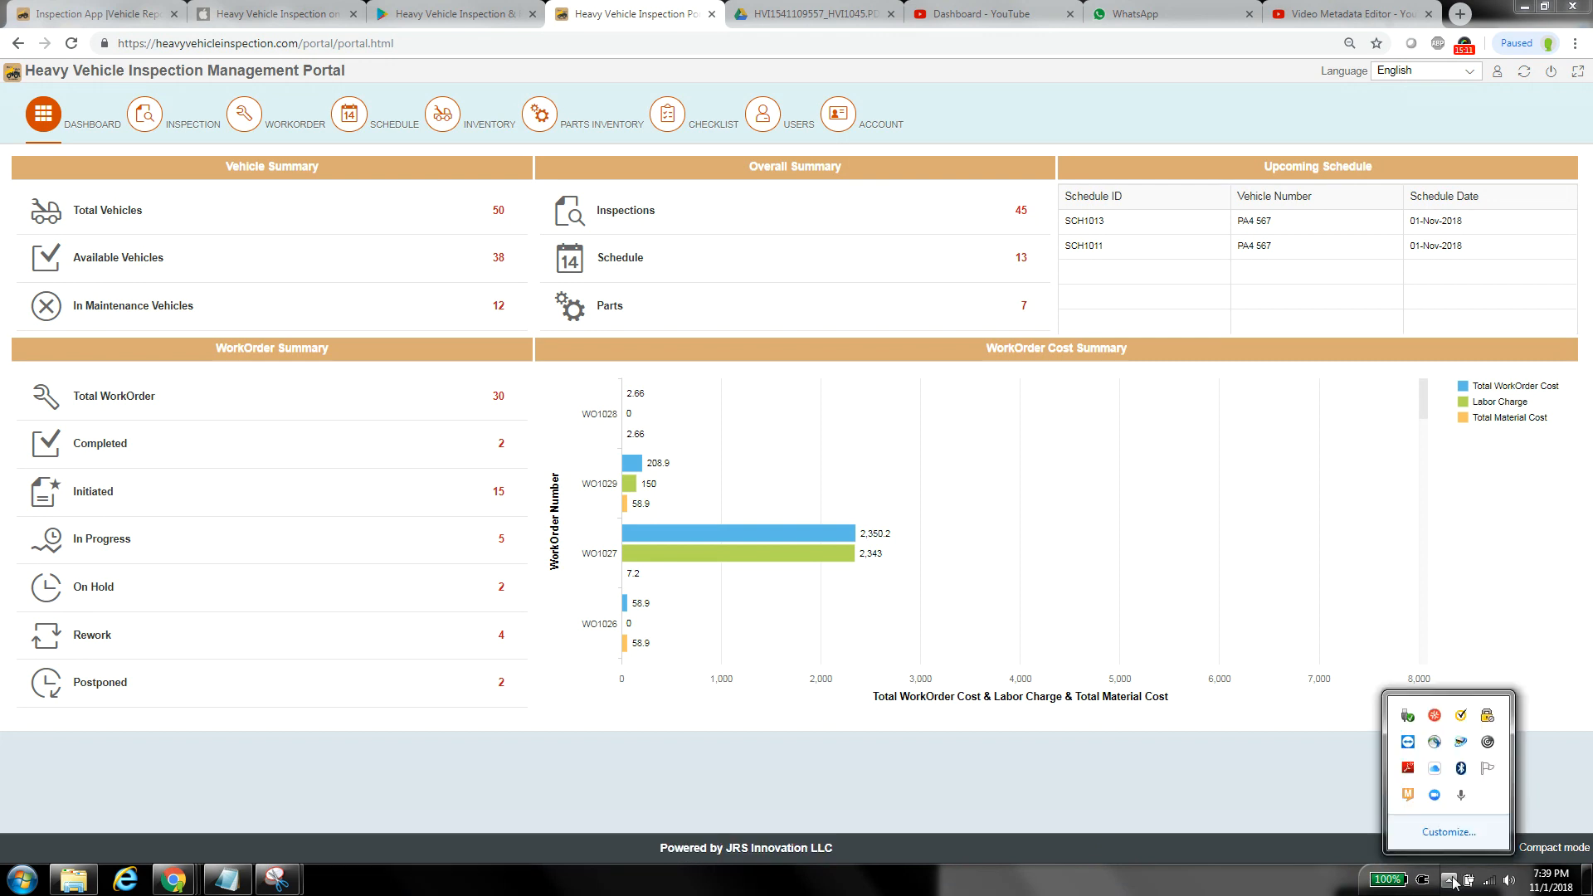
{"action": "left_click", "coordinate": [1435, 795]}
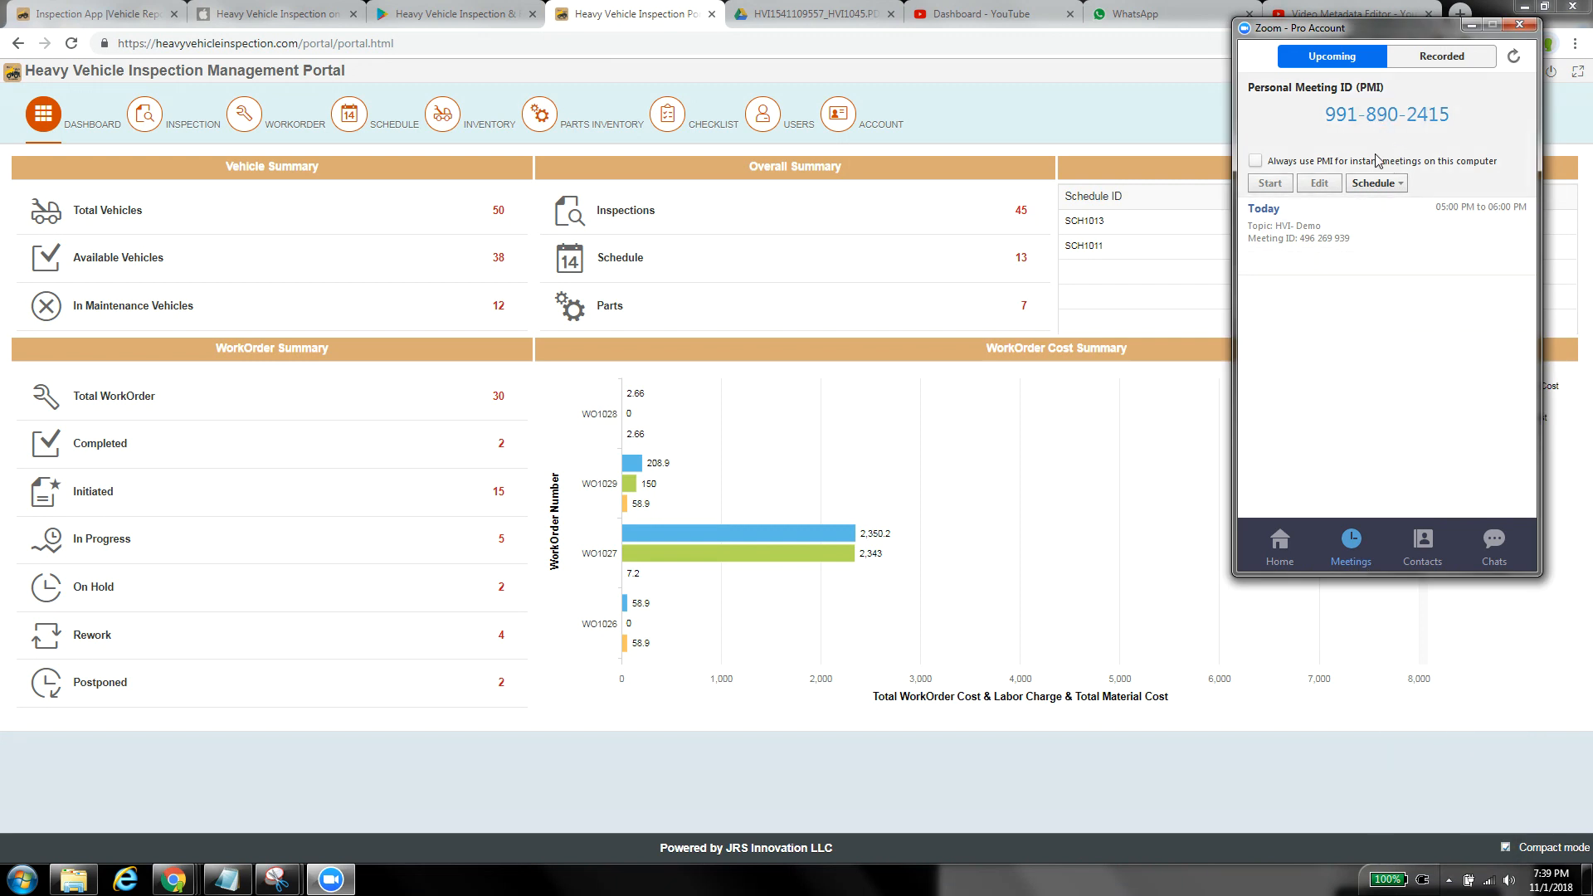
{"action": "mouse_move", "coordinate": [1309, 242]}
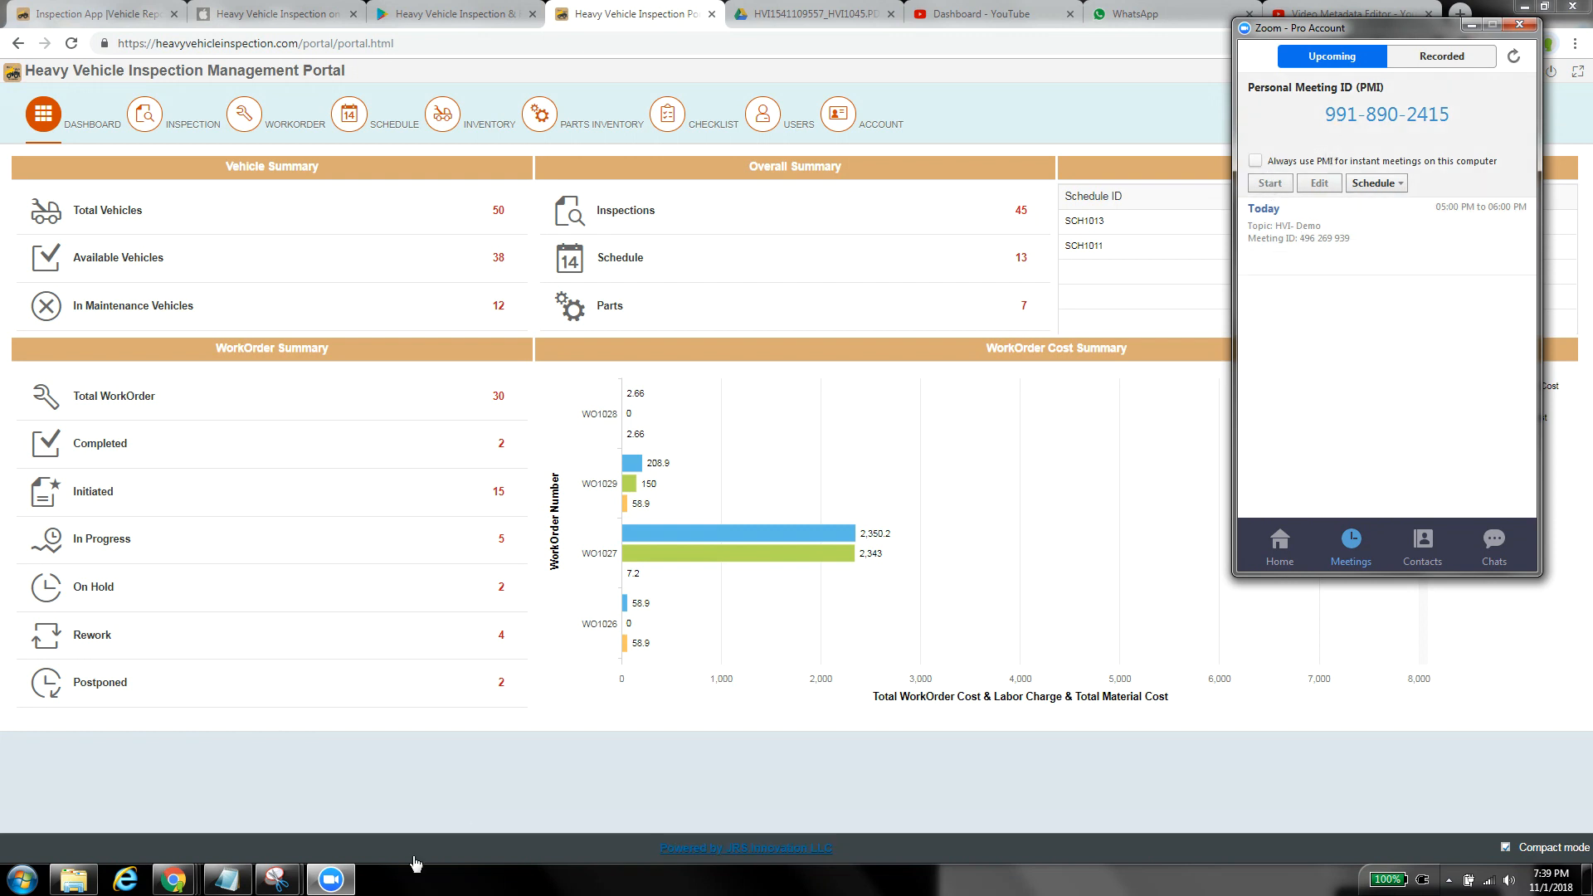
{"action": "left_click", "coordinate": [330, 880]}
{"action": "left_click", "coordinate": [330, 881]}
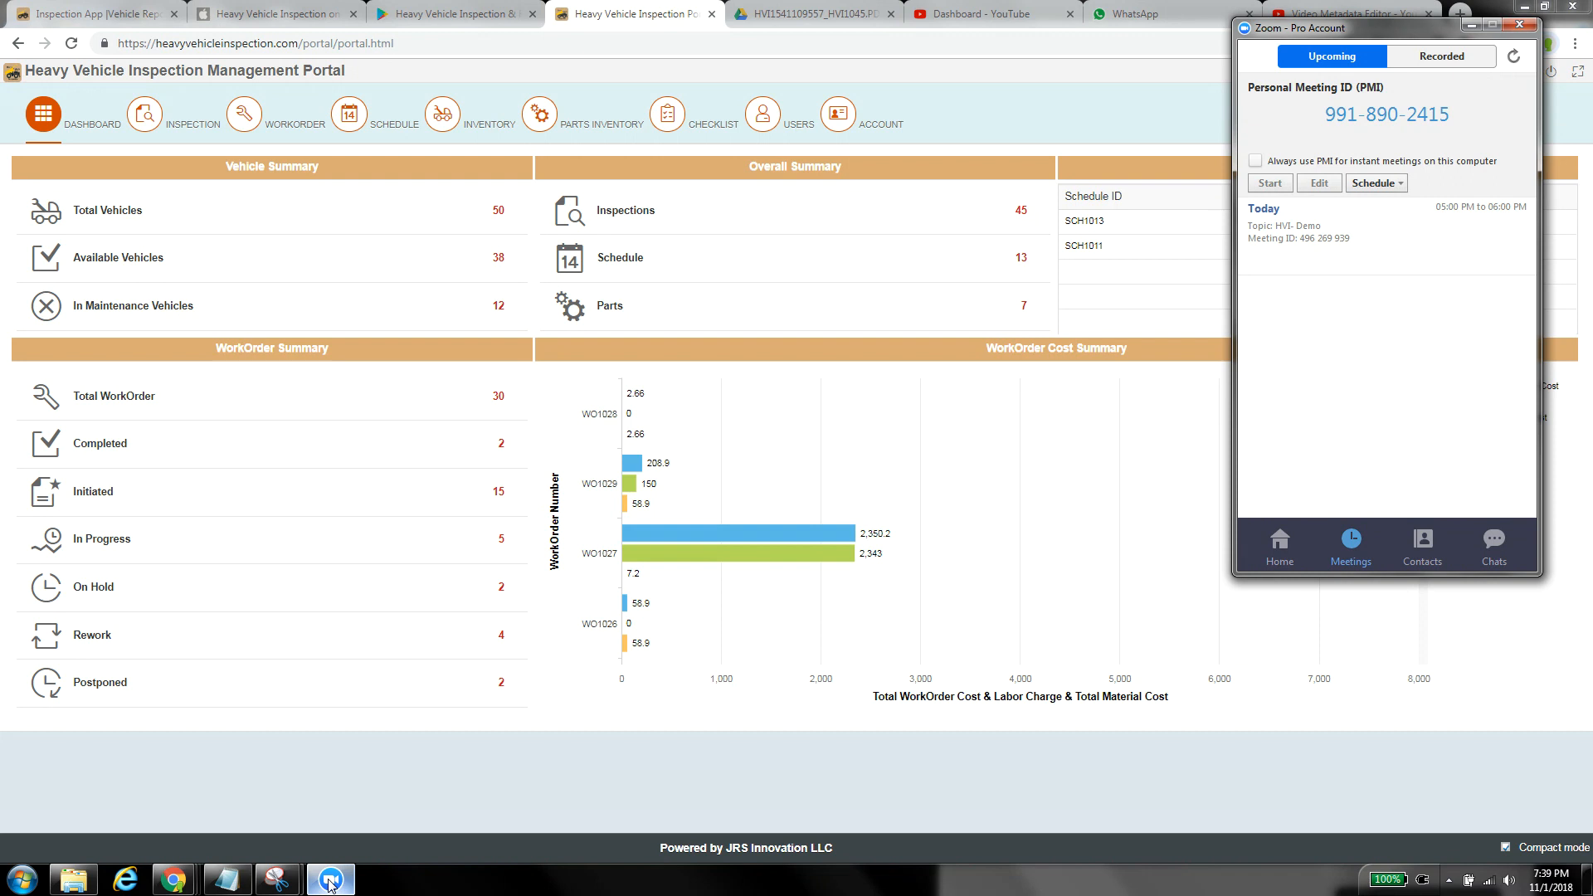
{"action": "left_click", "coordinate": [330, 882]}
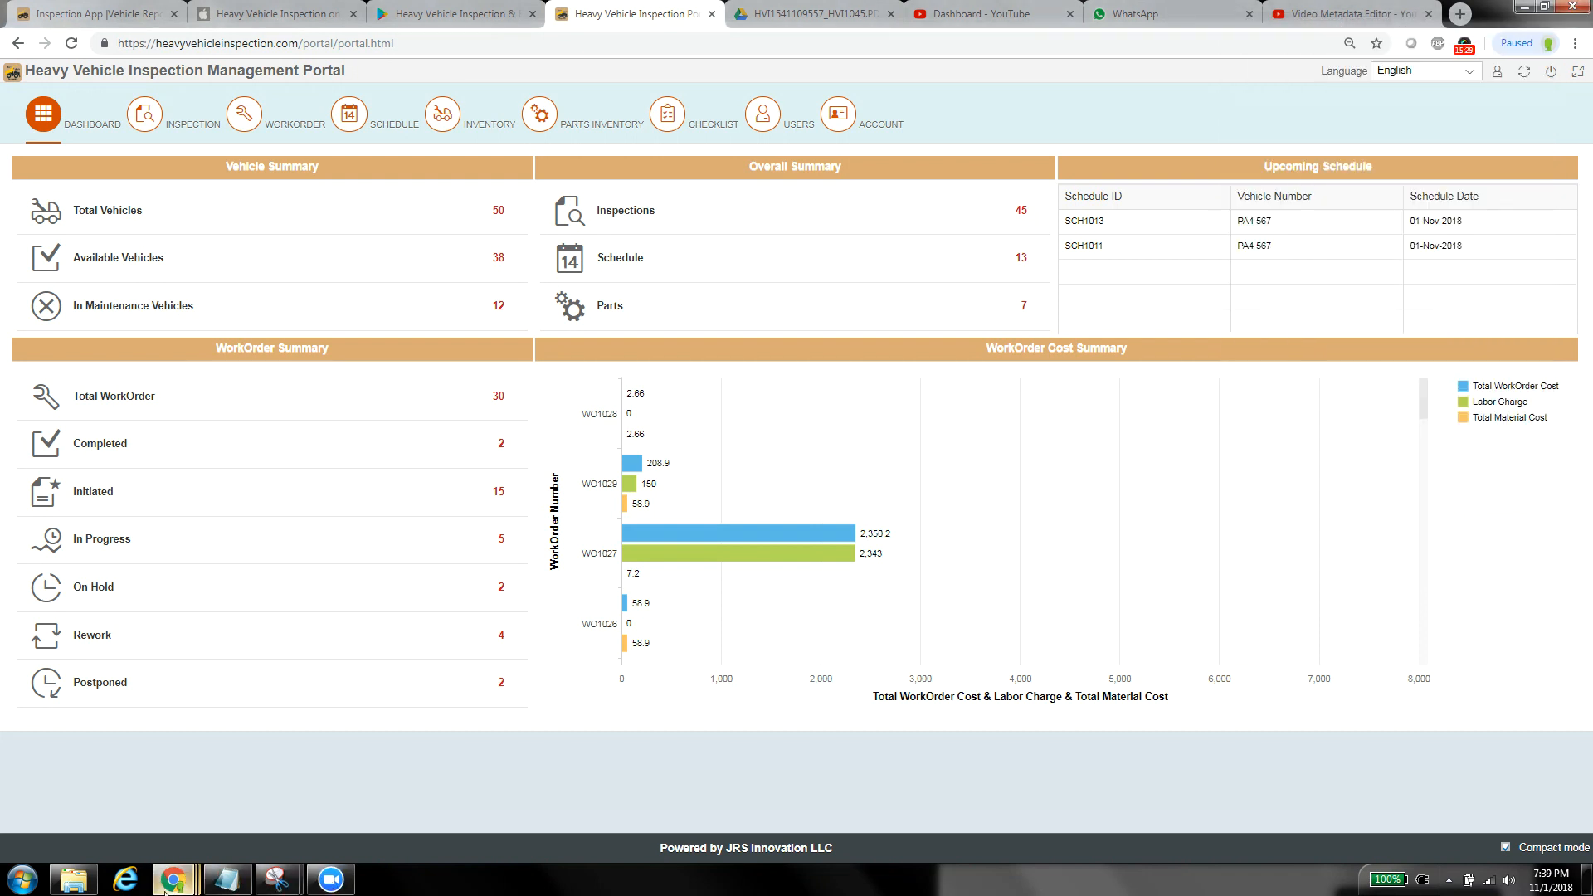
{"action": "left_click", "coordinate": [310, 775]}
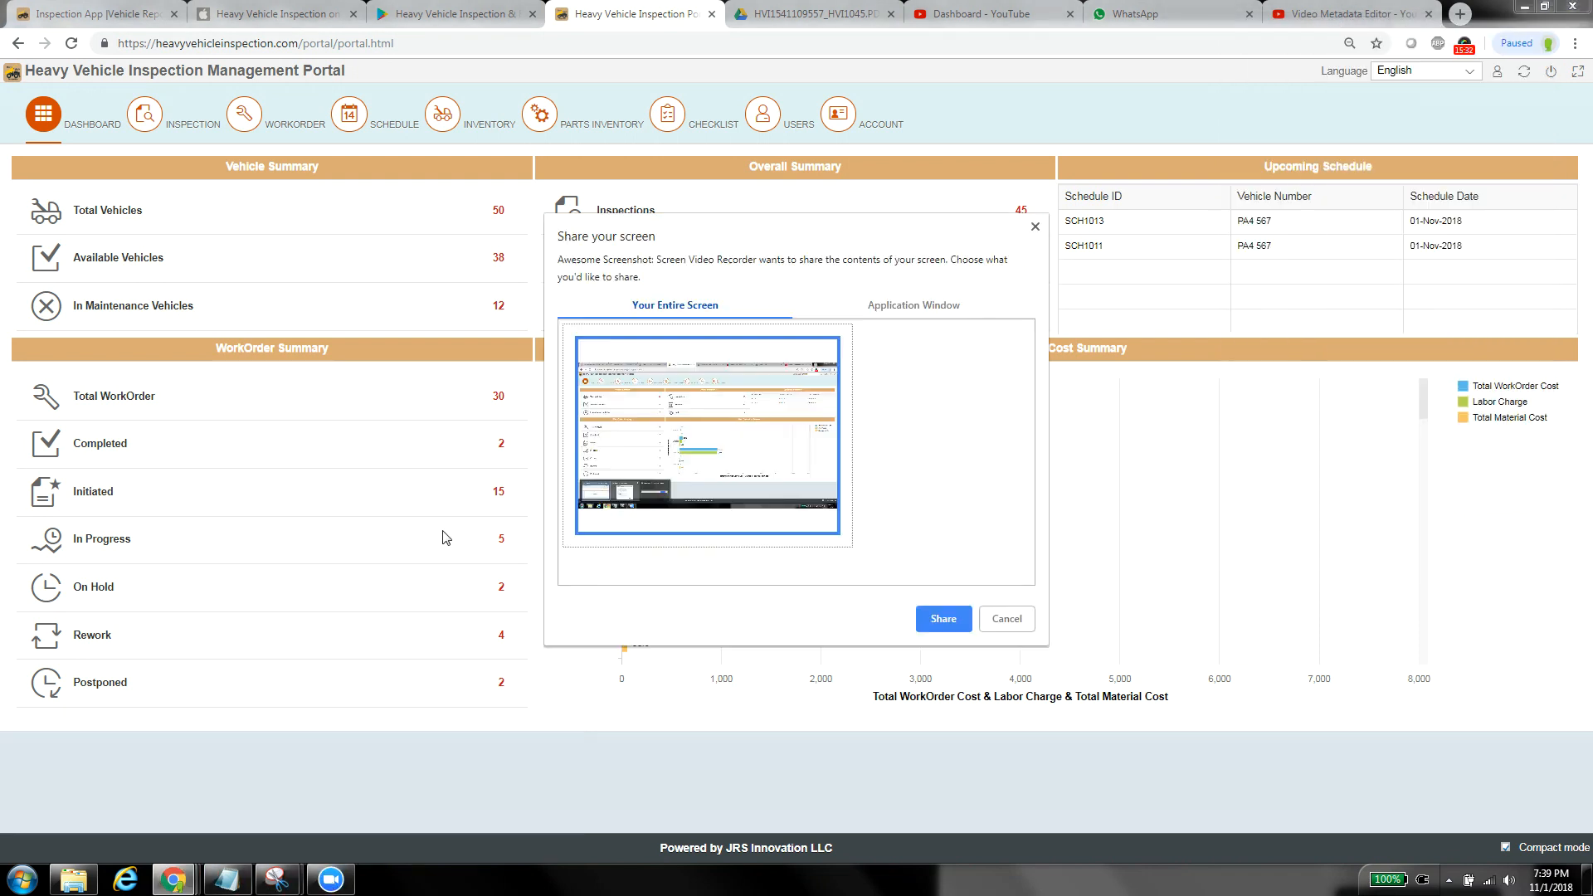
{"action": "left_click", "coordinate": [1035, 227]}
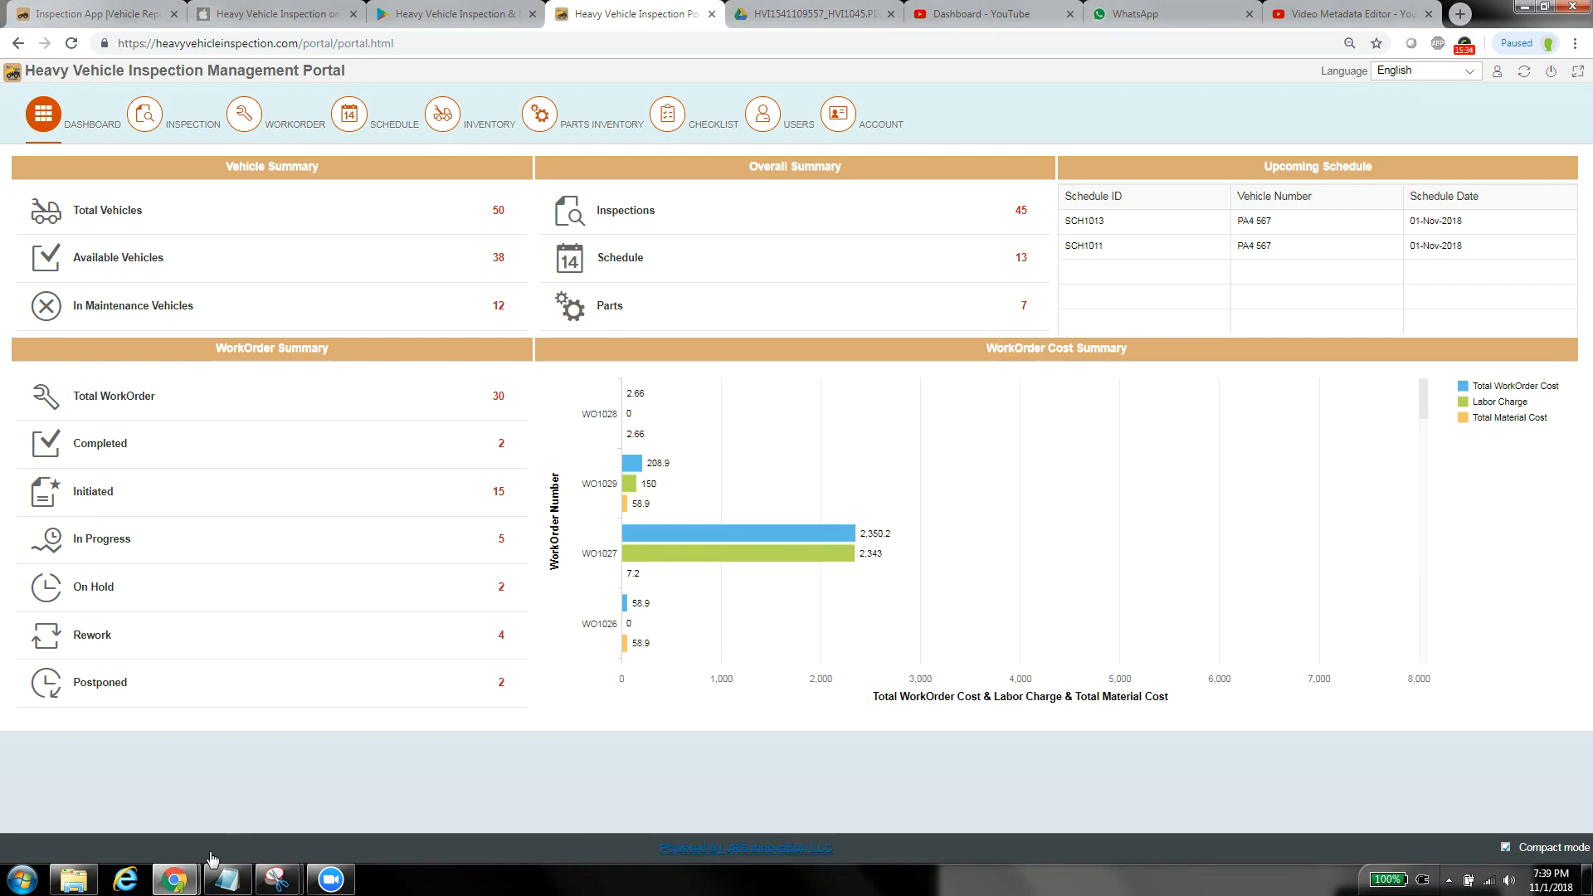
Bring Zoom back up and return to the ongoing meeting from its home view.
{"action": "left_click", "coordinate": [330, 880]}
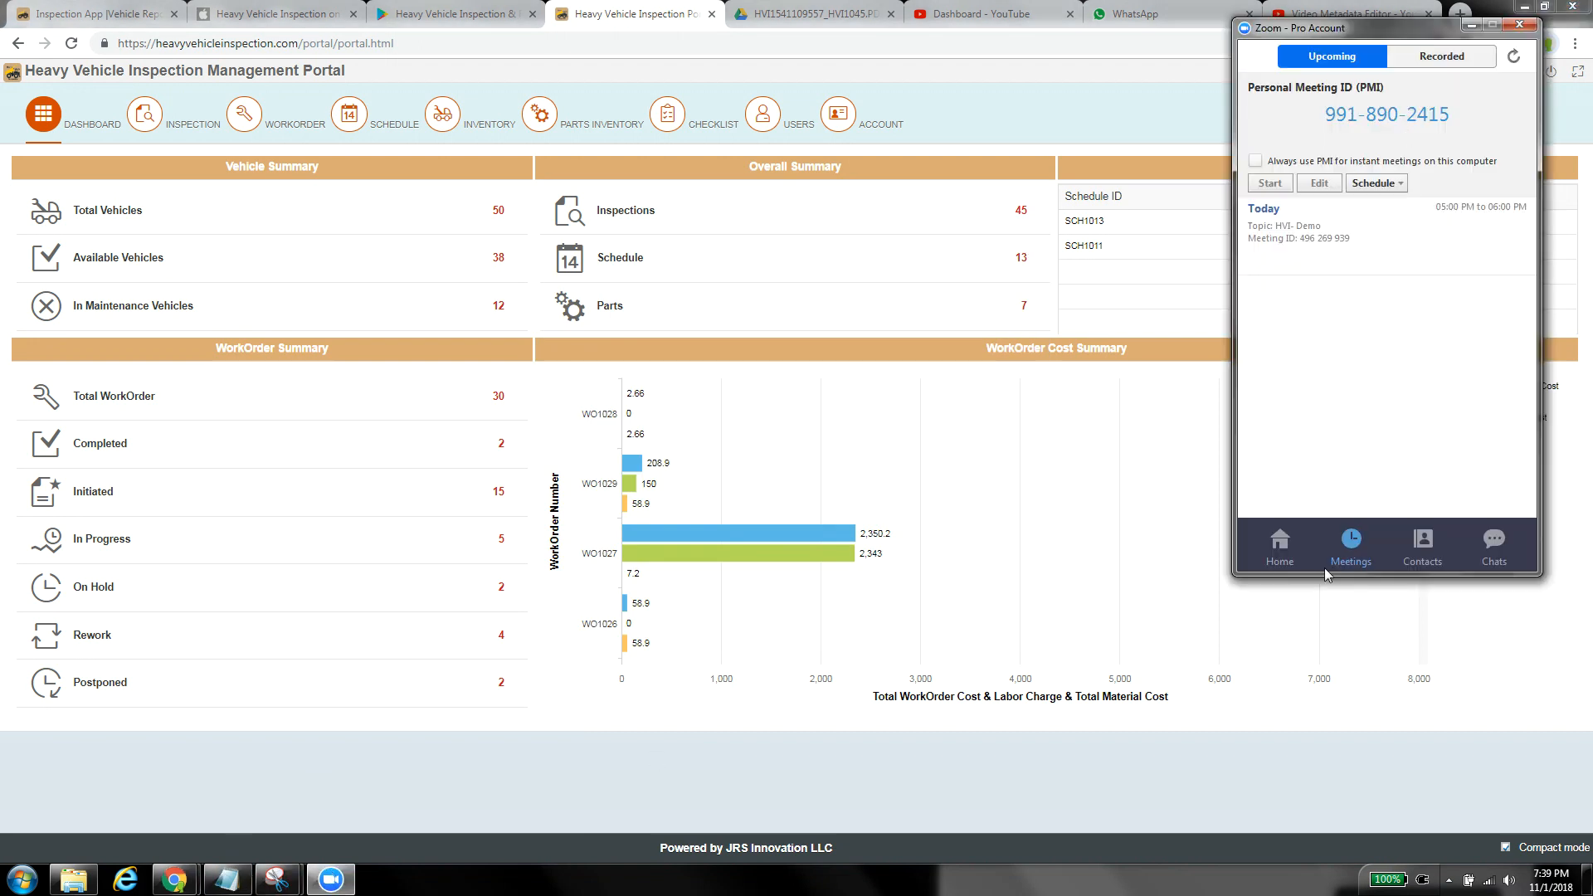
{"action": "left_click", "coordinate": [1281, 548]}
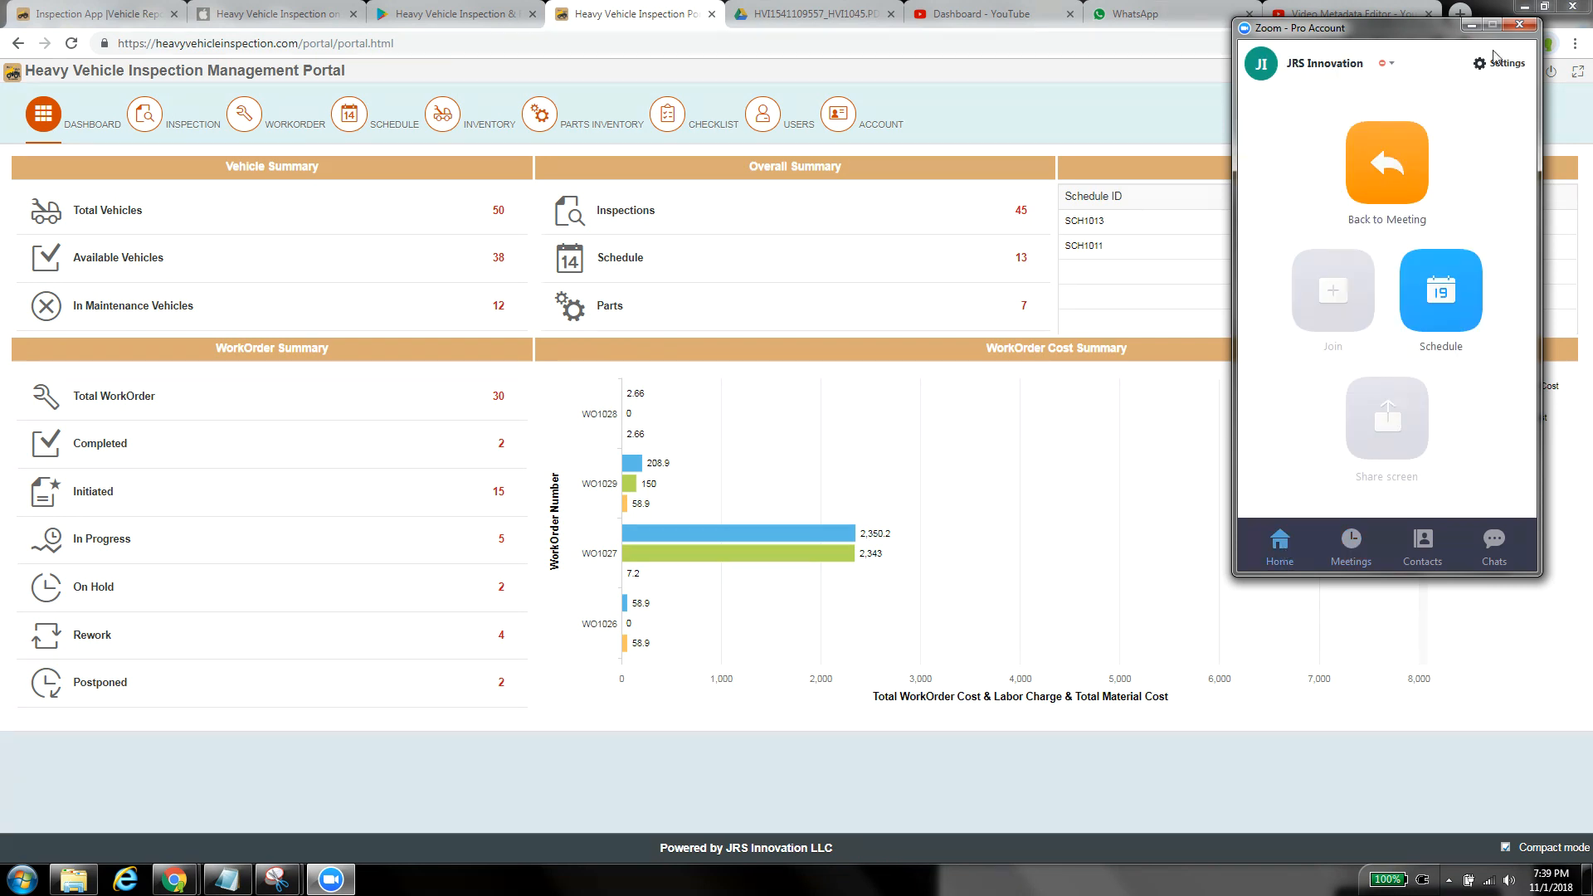
{"action": "left_click", "coordinate": [1404, 195]}
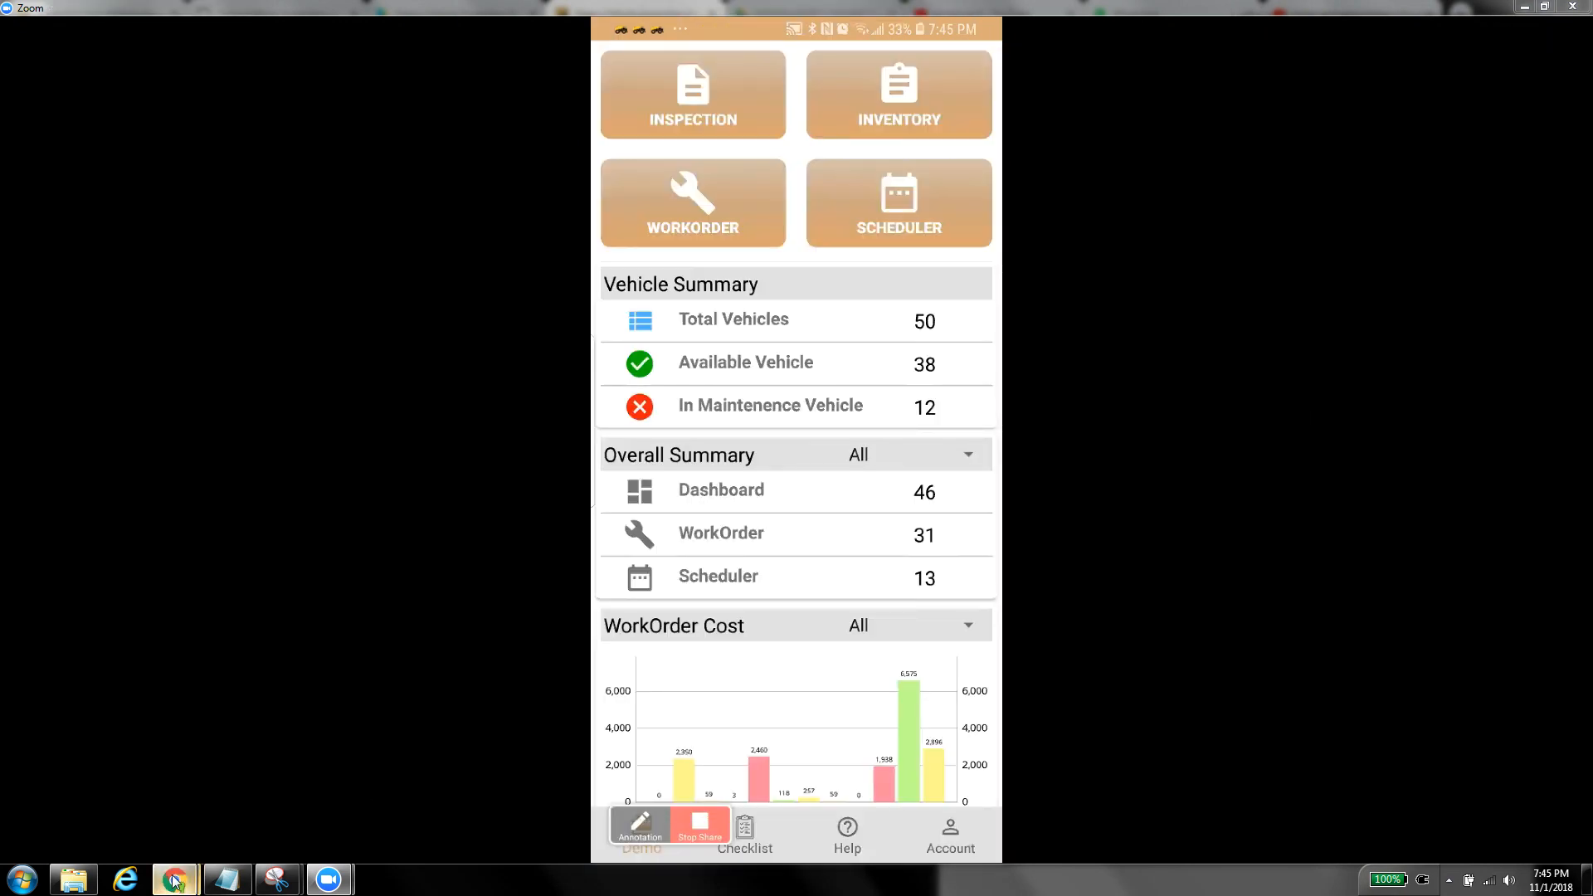
Switch back to the inspection portal in the browser and review the repetitions of the Tractor 0W schedules in the Schedules List.
{"action": "mouse_move", "coordinate": [172, 875]}
{"action": "left_click", "coordinate": [156, 818]}
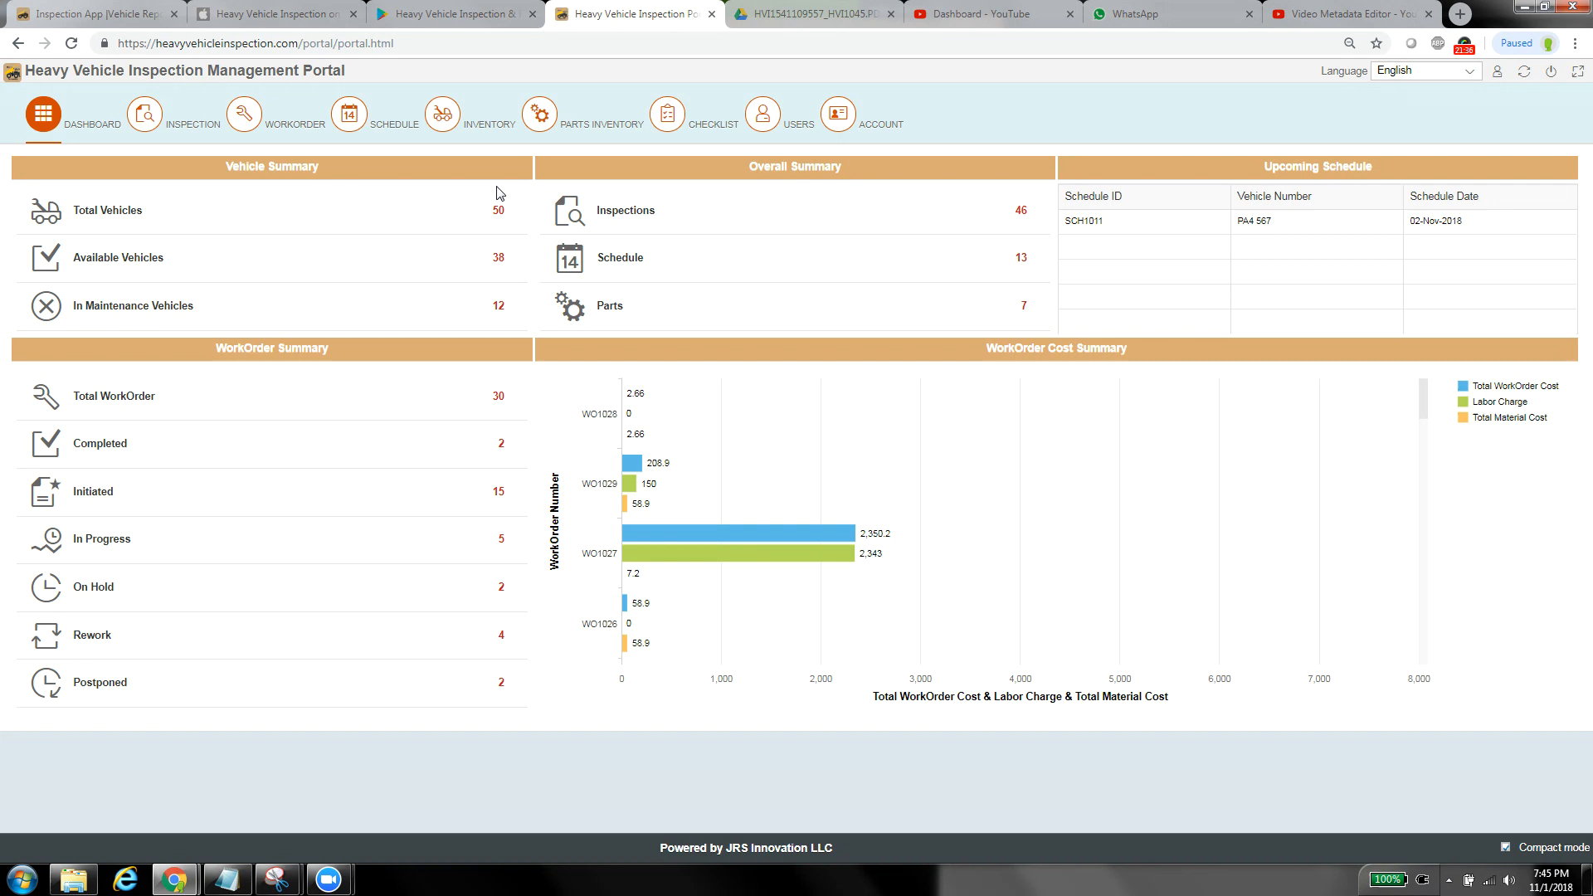
{"action": "left_click", "coordinate": [386, 131]}
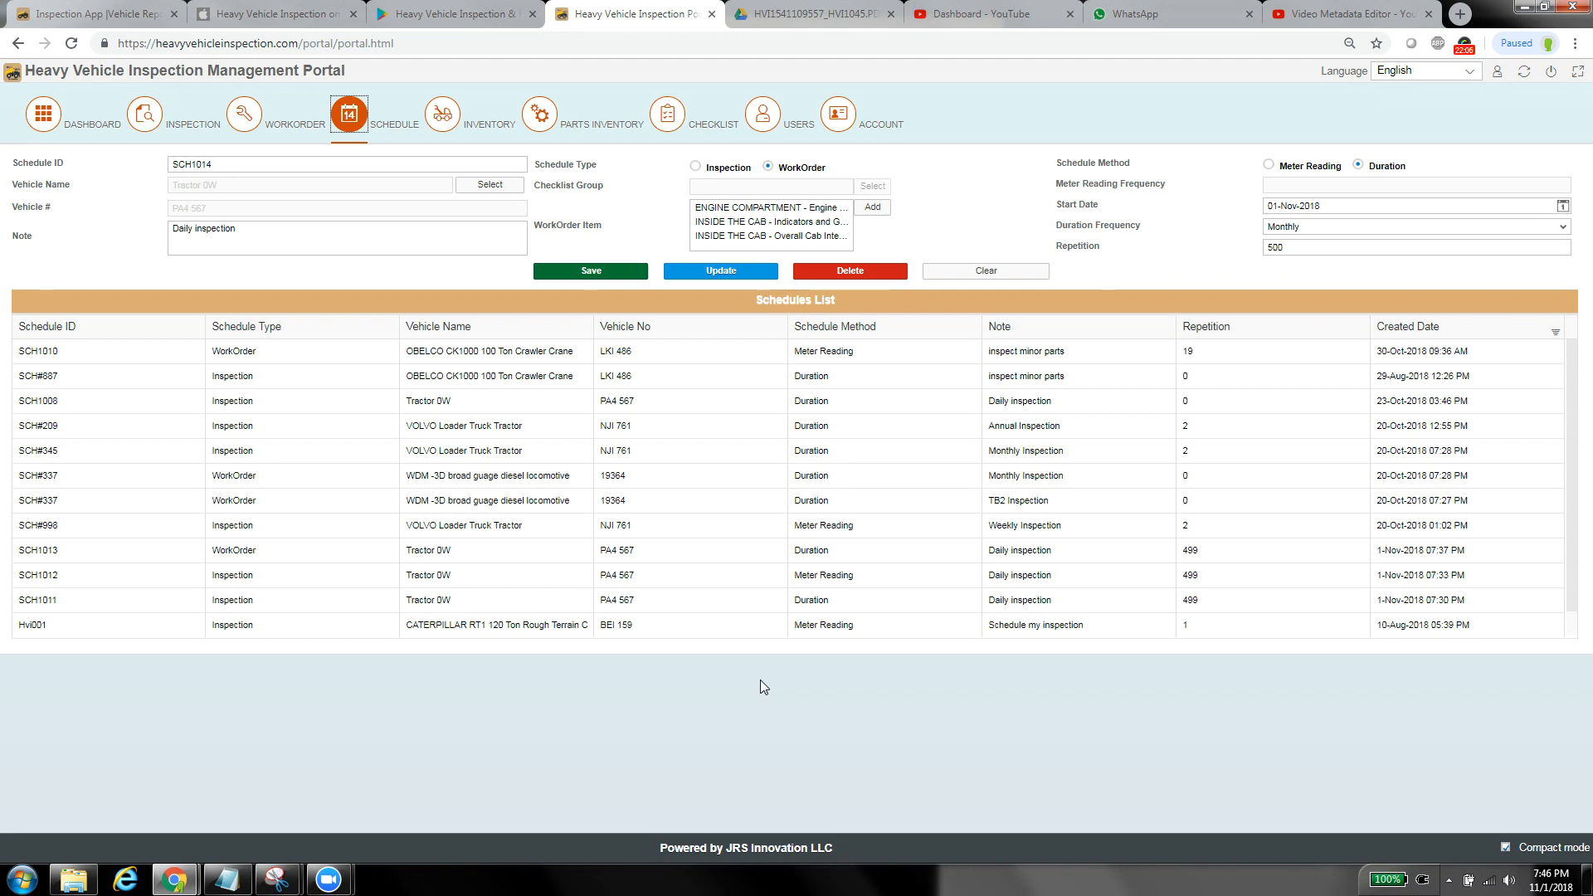
{"action": "key", "text": "Tab"}
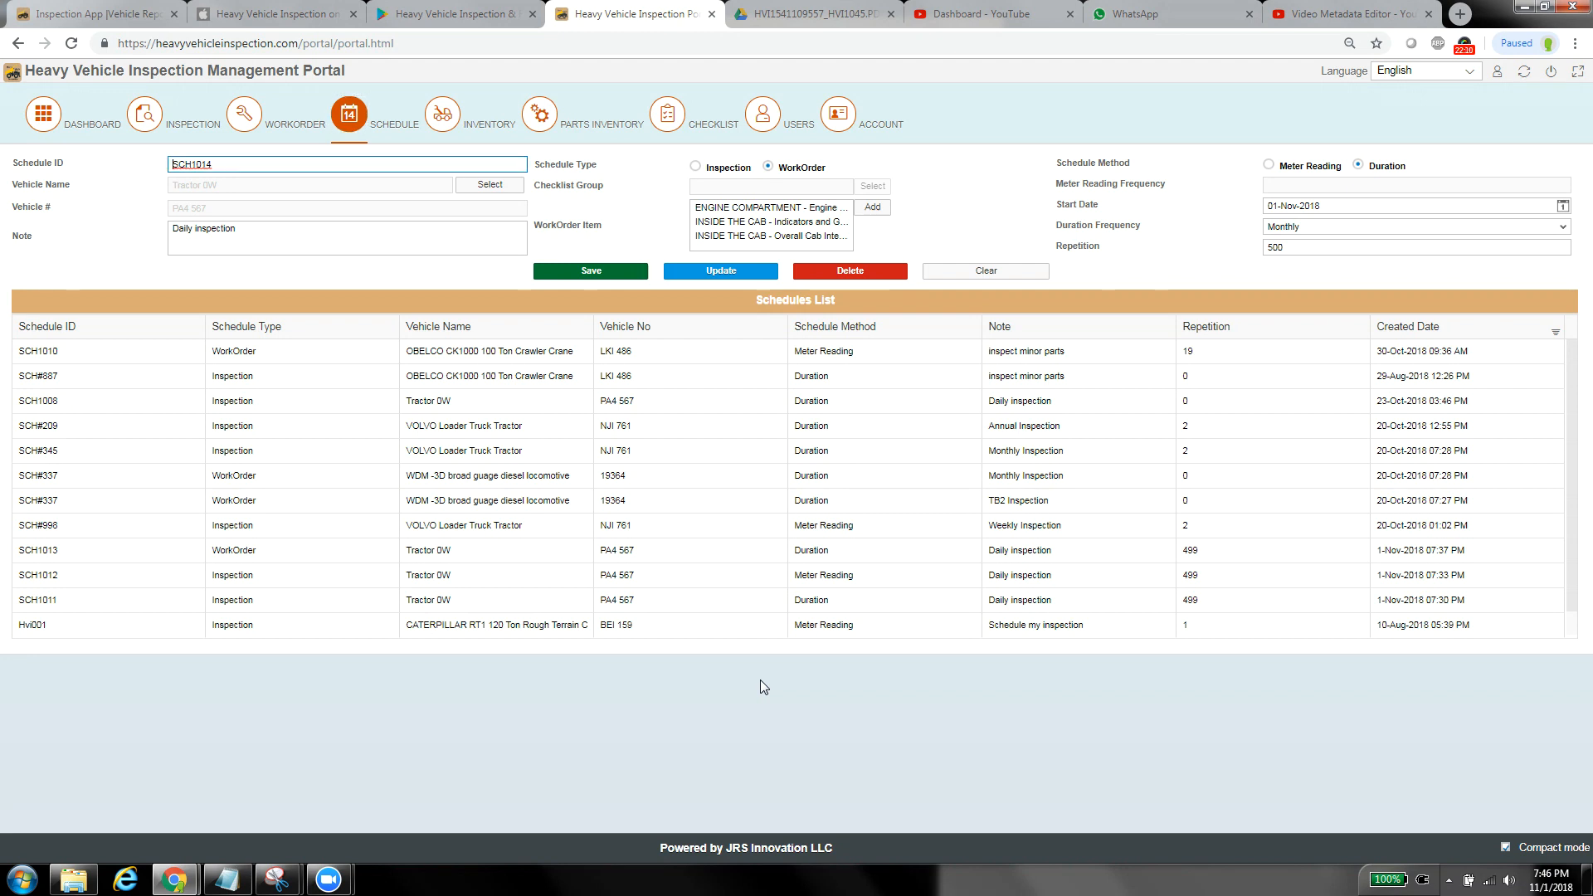